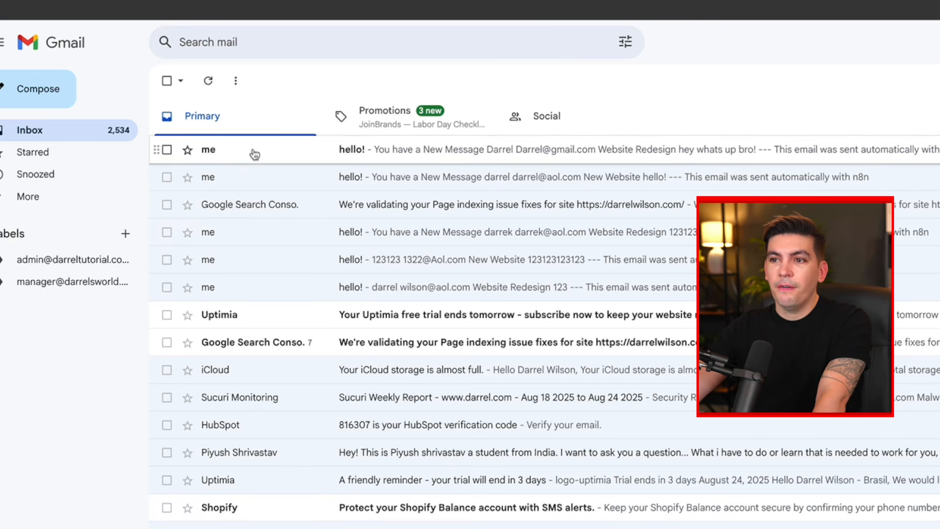
- Open the newest 'hello!' email from 'me' in the Gmail Primary inbox
left_click(255, 155)
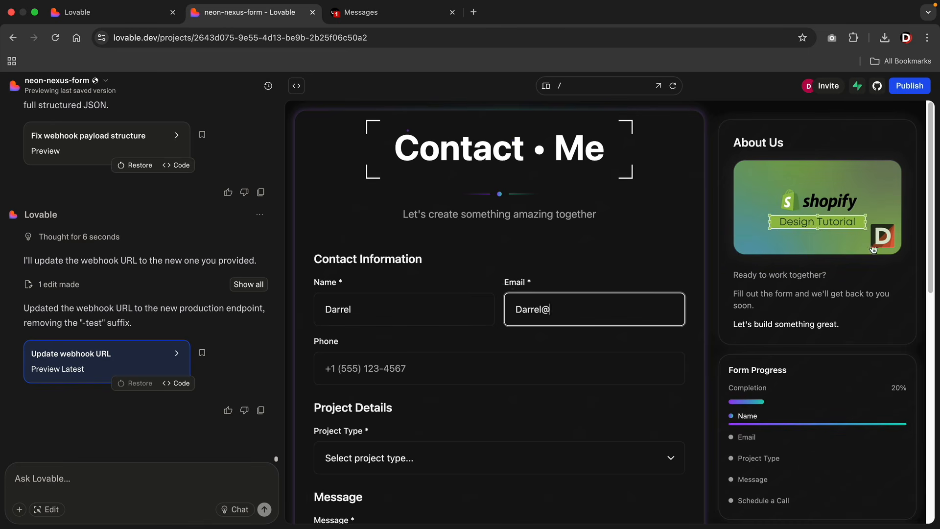
- Complete the contact form's email address with the 'aol.com' domain
type("aol.com")
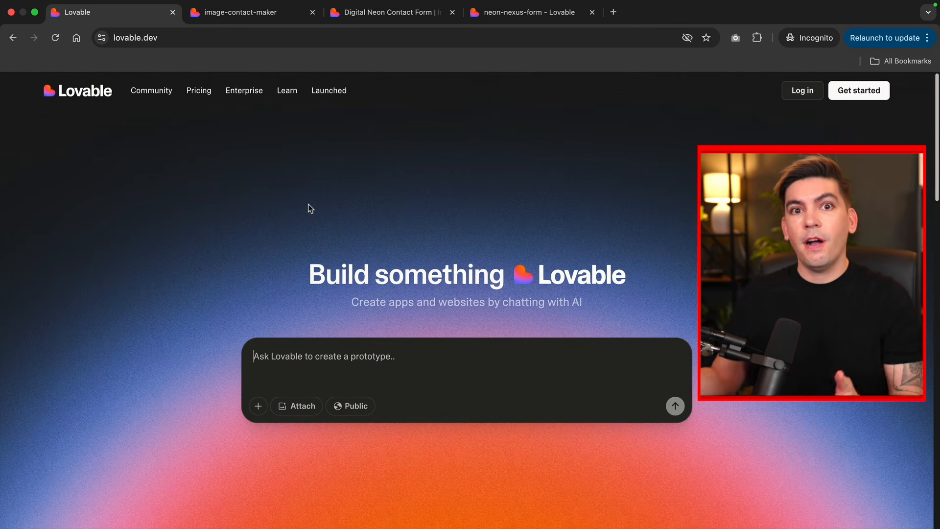
- Switch back to the neon-nexus-form project tab
left_click(530, 13)
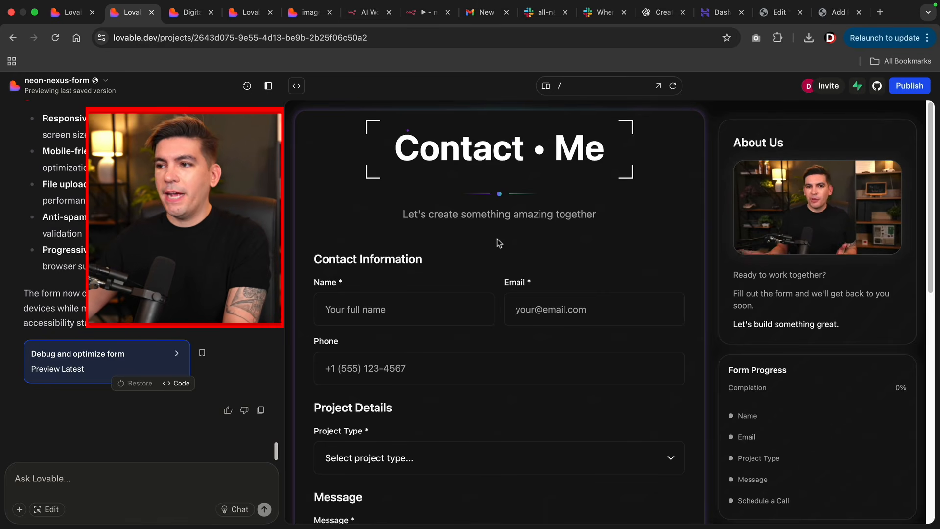
- Enter a test name and email address in the Contact Me form
scroll(568, 294, "down", 2)
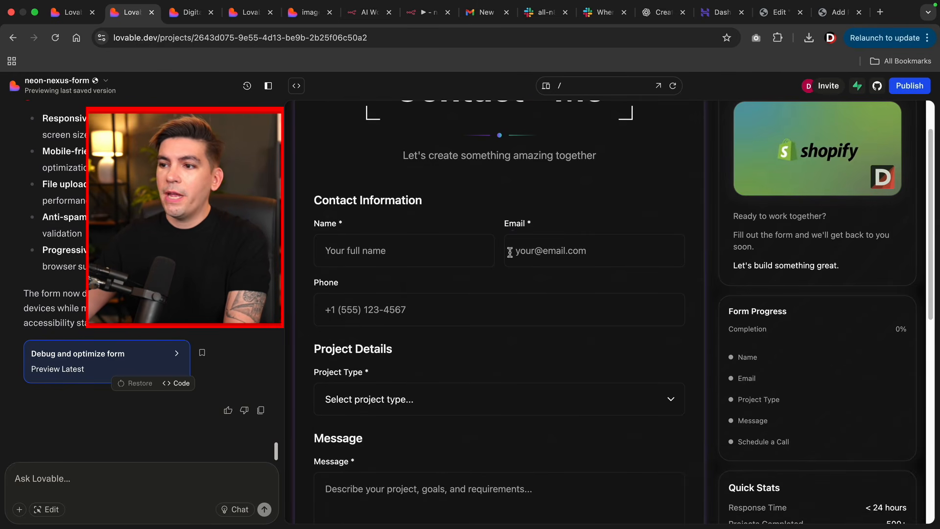
scroll(764, 312, "down", 2)
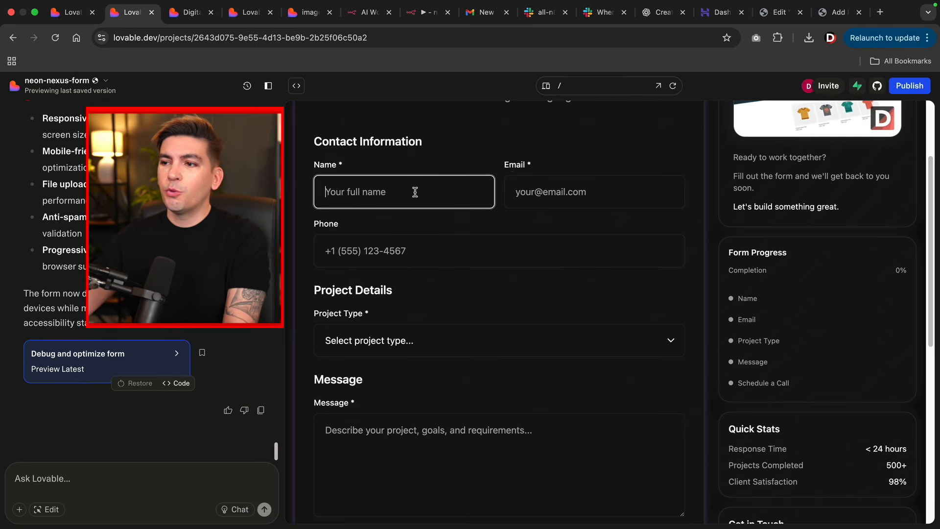
type("darrel")
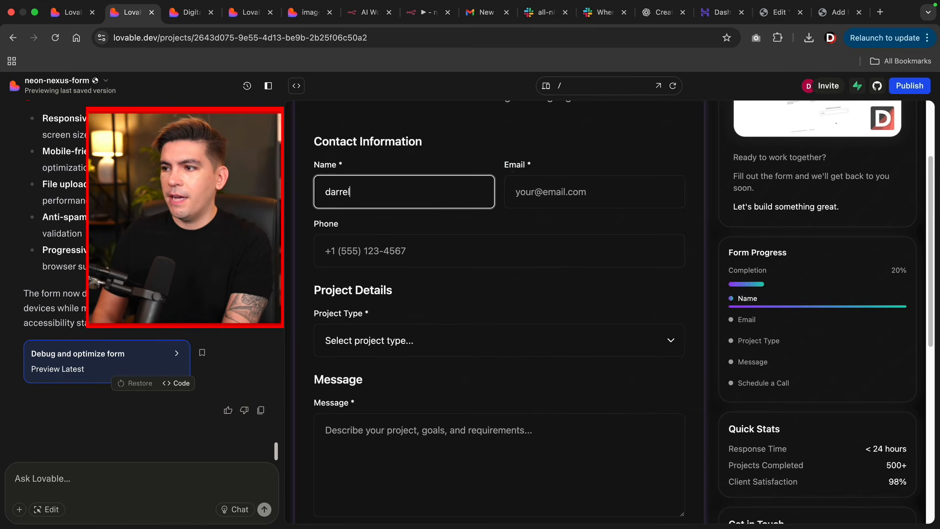
key("Tab")
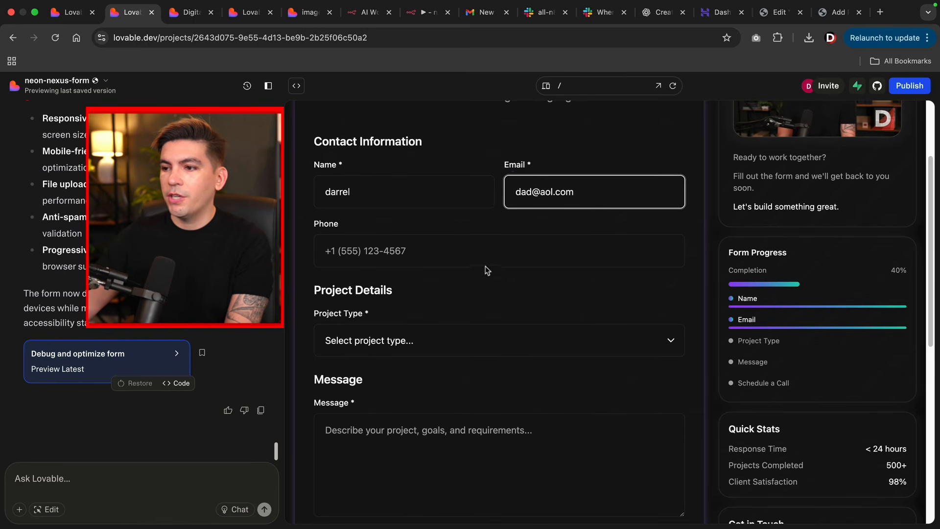
- Choose Website Redesign, a $1k - $3k budget and a 2-4 weeks timeline
left_click(443, 341)
left_click(427, 358)
scroll(433, 298, "down", 4)
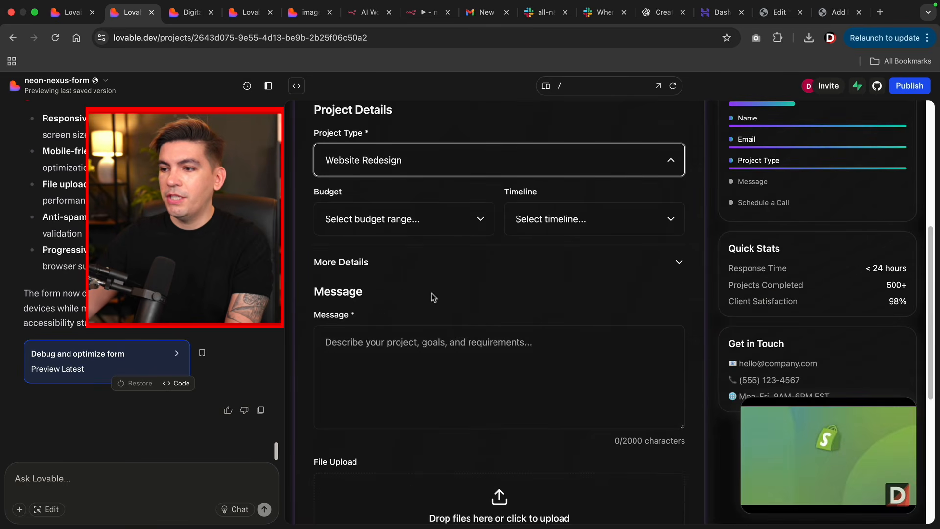
left_click(427, 225)
left_click(343, 248)
left_click(588, 218)
left_click(529, 235)
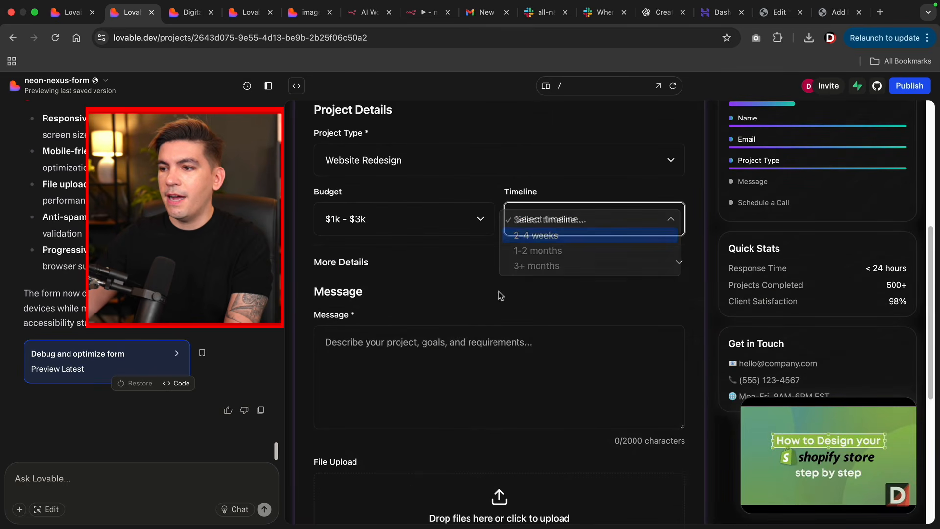
- Type a test message and book the call for August 27th at 9:00 AM
left_click(443, 357)
type("dsadsd")
scroll(443, 359, "down", 6)
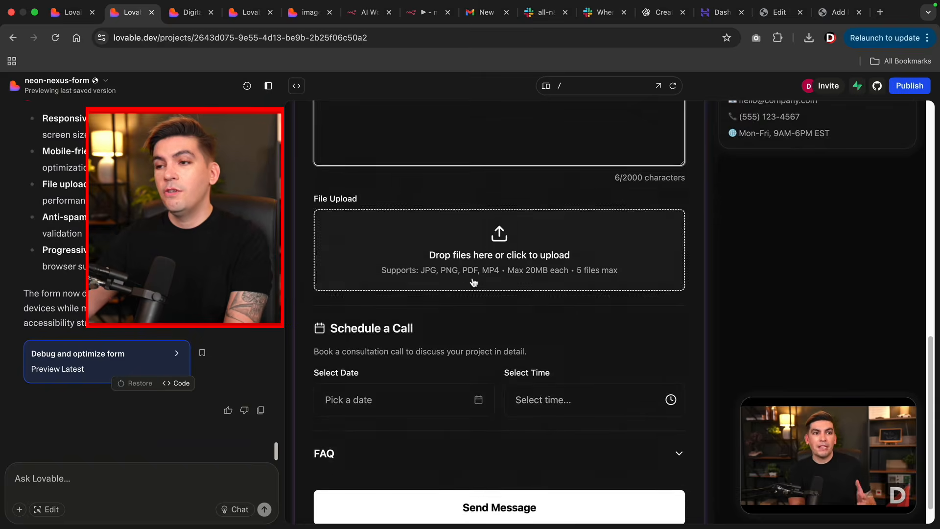
left_click(411, 369)
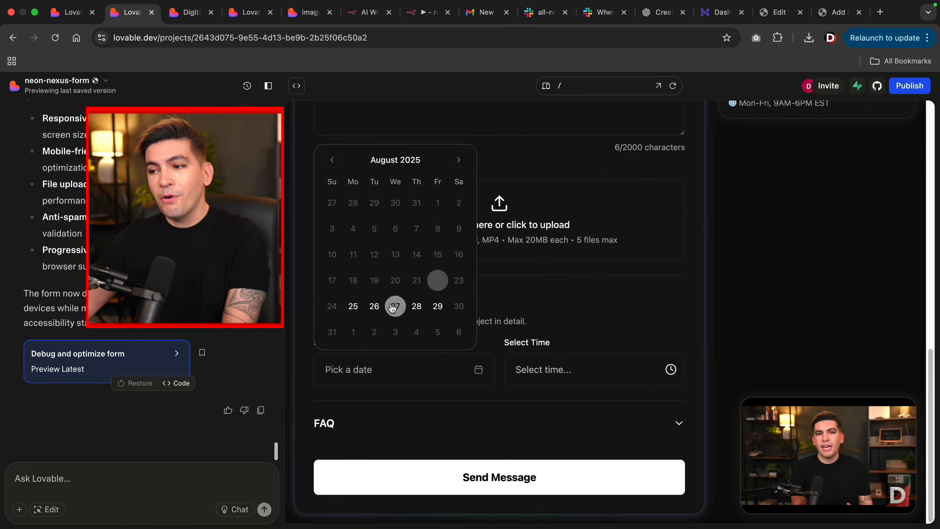
left_click(394, 307)
left_click(553, 370)
left_click(558, 386)
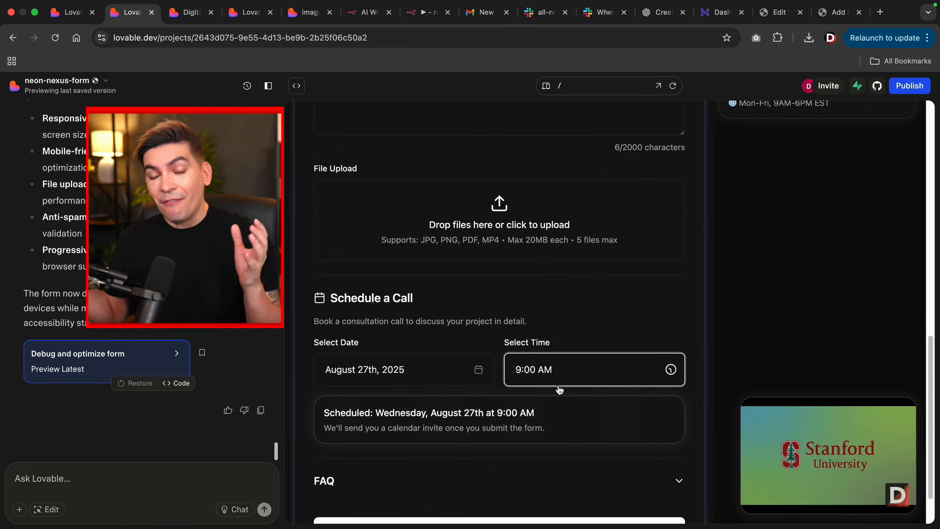
scroll(560, 390, "down", 2)
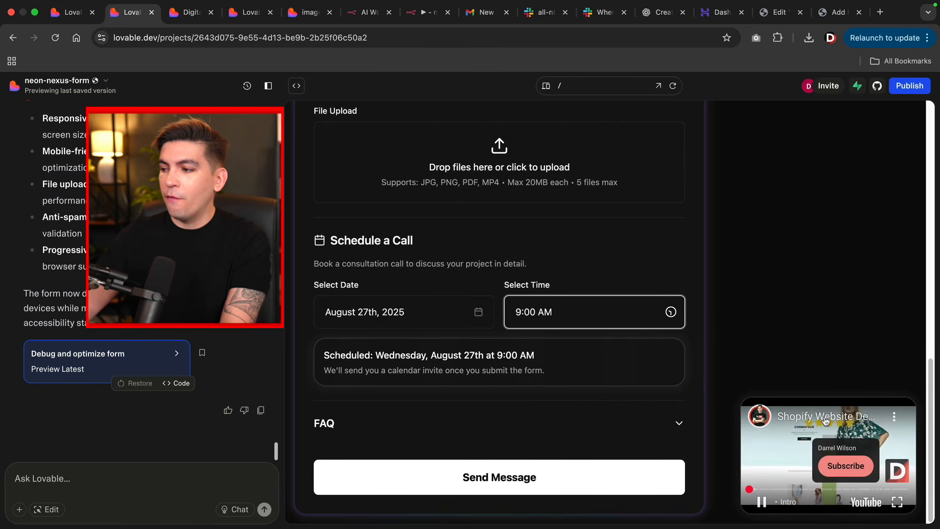
scroll(798, 369, "up", 6)
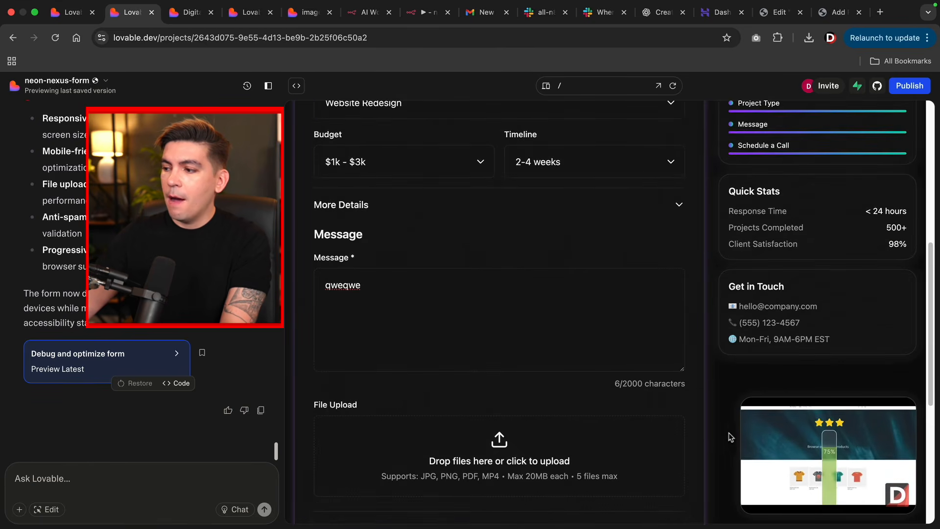
scroll(801, 359, "up", 7)
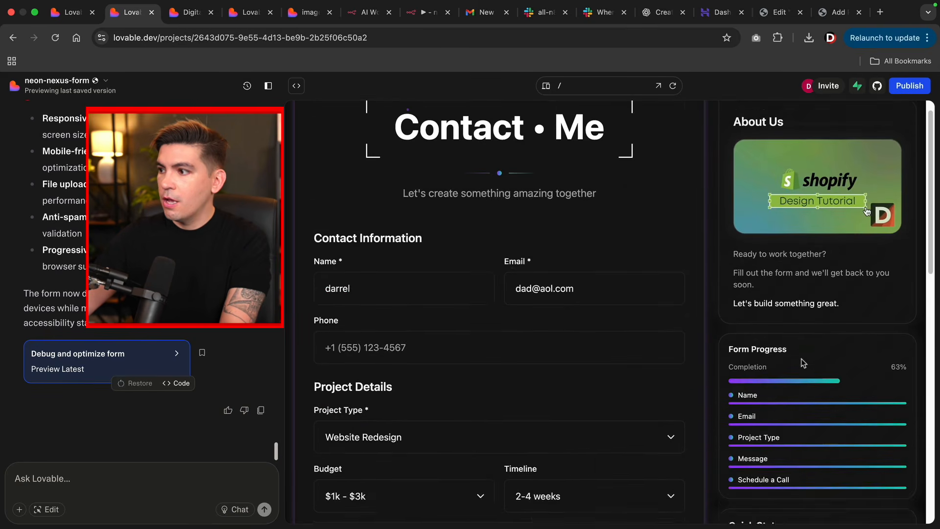
scroll(801, 361, "up", 1)
mouse_move(800, 219)
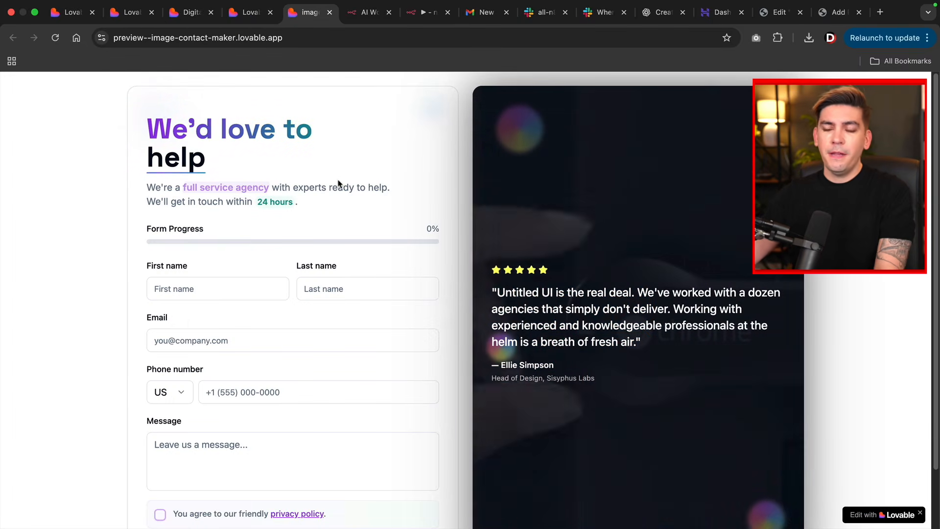
- Fill in first and last name on the image-contact-maker form, then return to neon-nexus-form
left_click(239, 288)
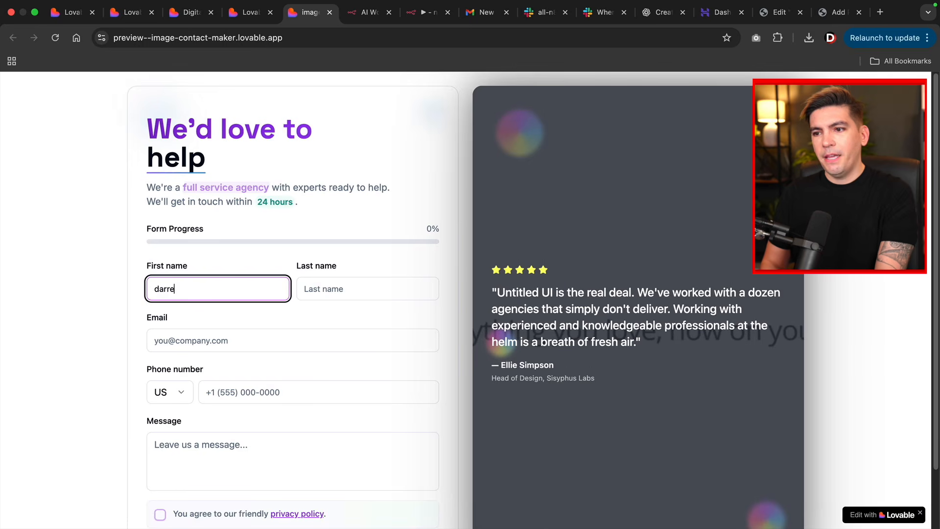
left_click(237, 343)
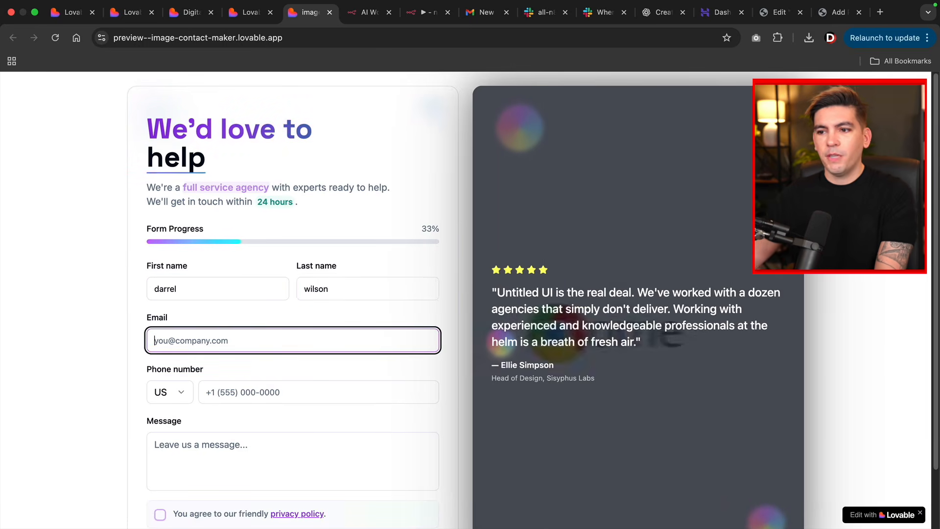
scroll(237, 294, "down", 2)
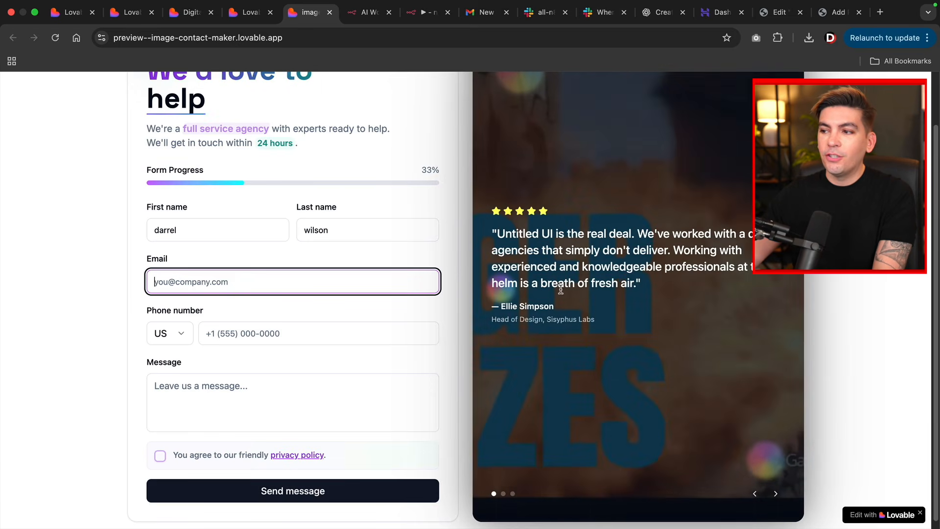
scroll(561, 290, "up", 2)
scroll(584, 275, "down", 2)
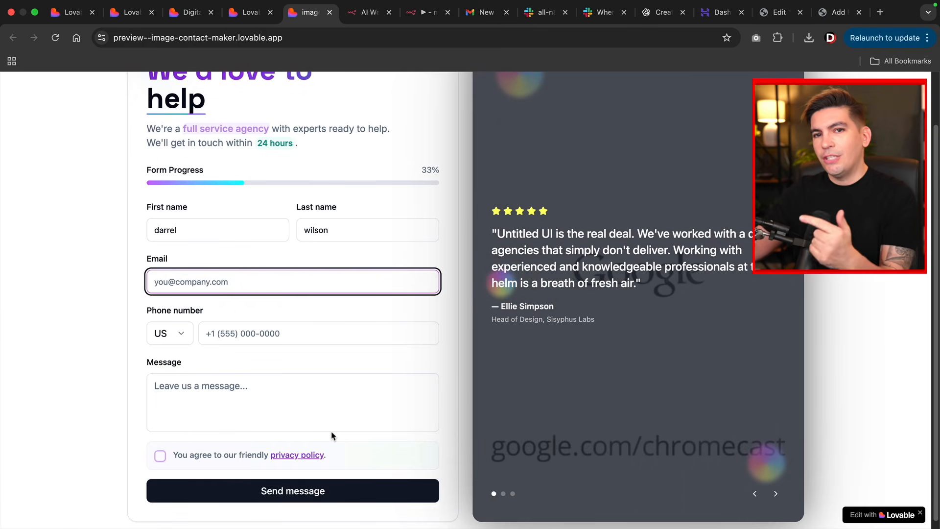
left_click(131, 18)
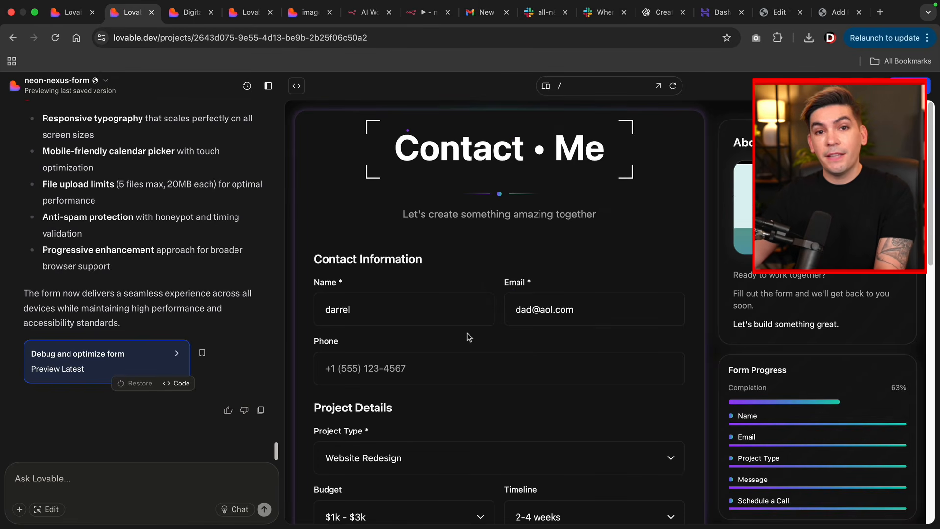
- Go from the n8n.io site to the n8n cloud Overview listing the workflows
left_click(368, 19)
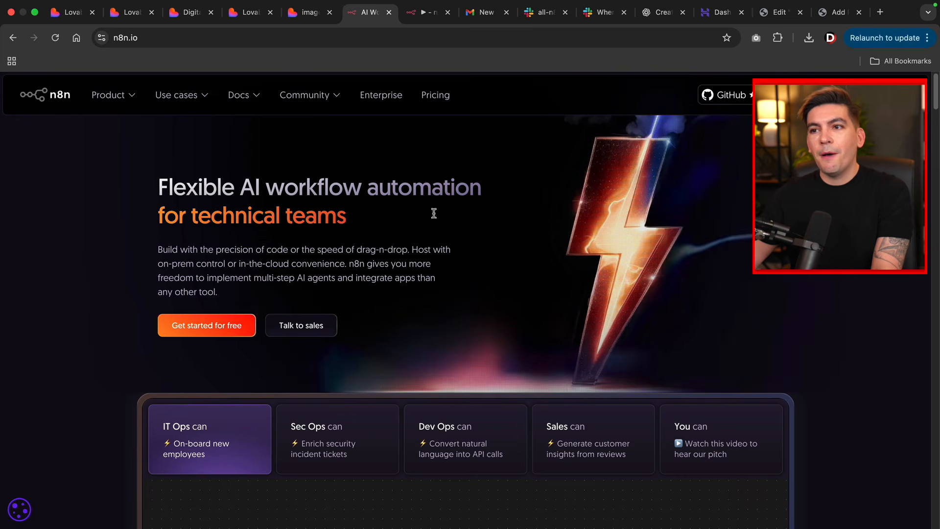
key("ctrl+Tab")
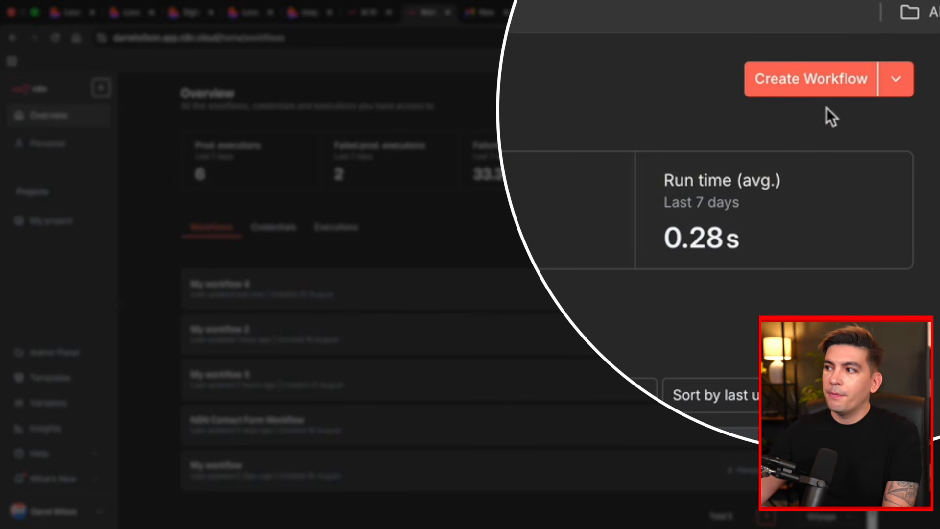
- Create a new workflow and add a Webhook trigger, found by searching 'webhook', as its first step
left_click(823, 87)
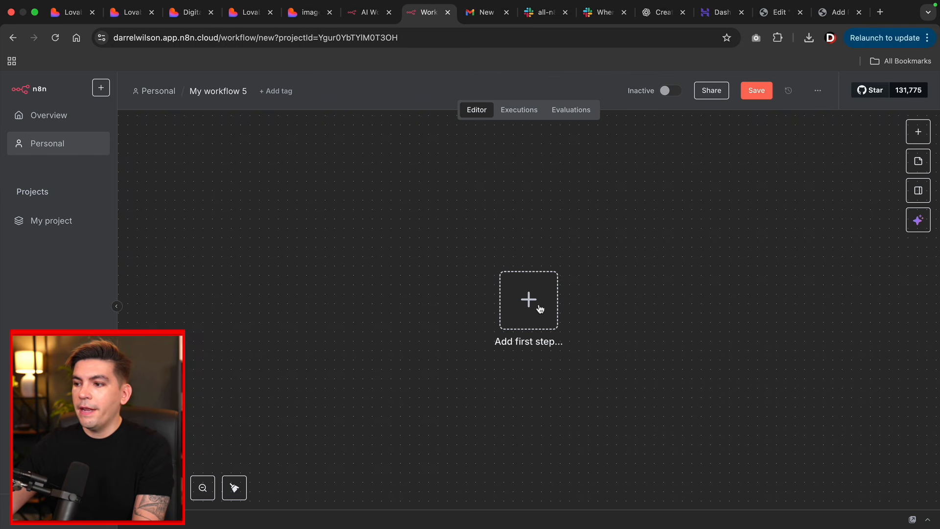
left_click(540, 308)
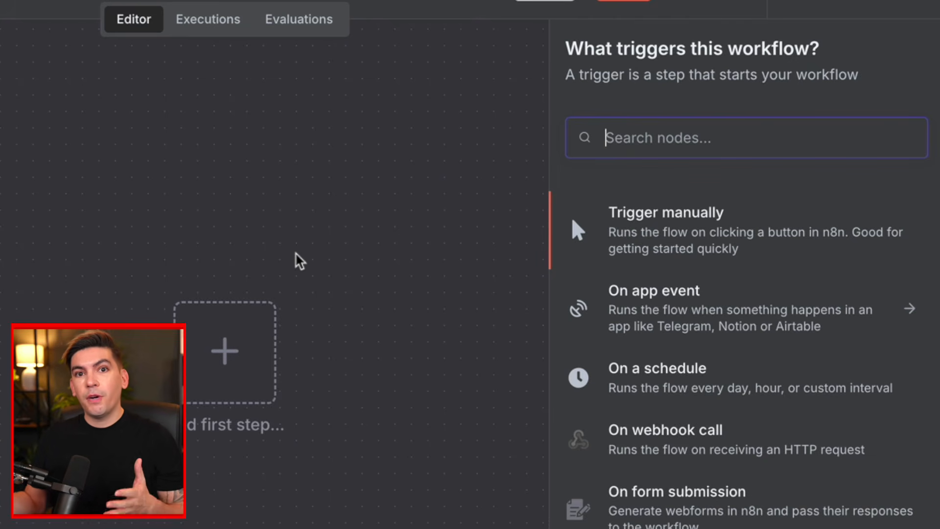
type("we")
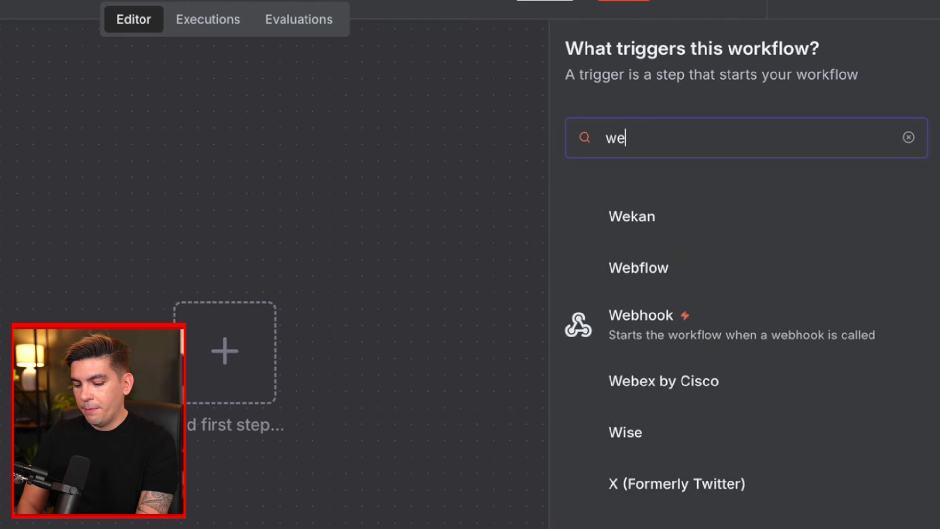
type("bhook")
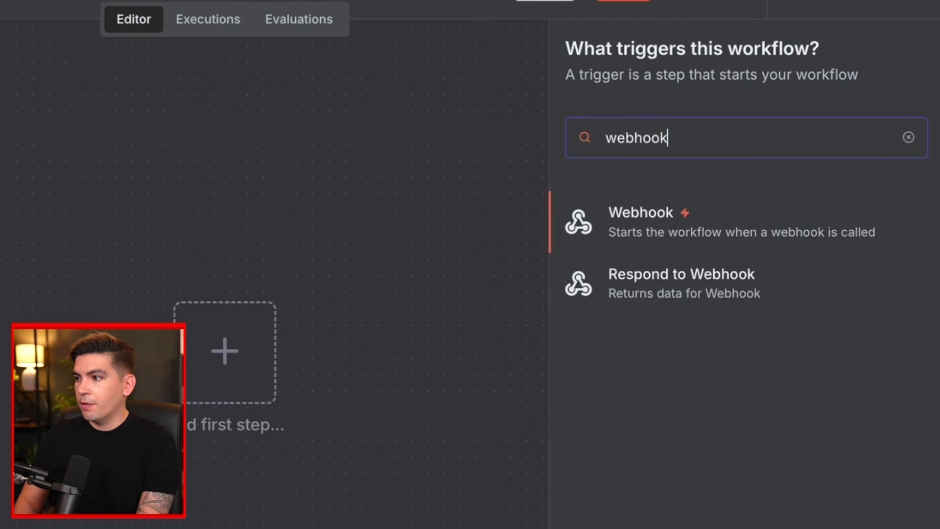
left_click(643, 223)
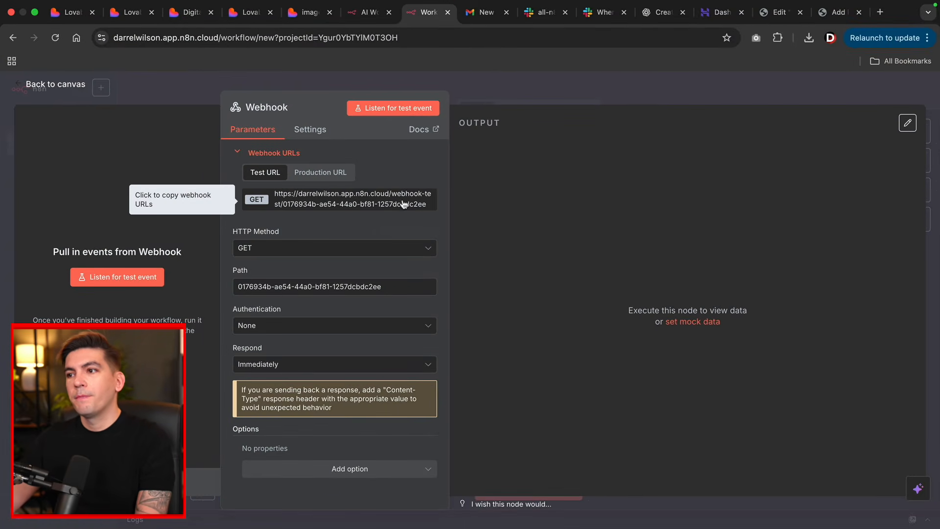
- Set the Webhook node's HTTP method to POST and copy its test URL
left_click(37, 88)
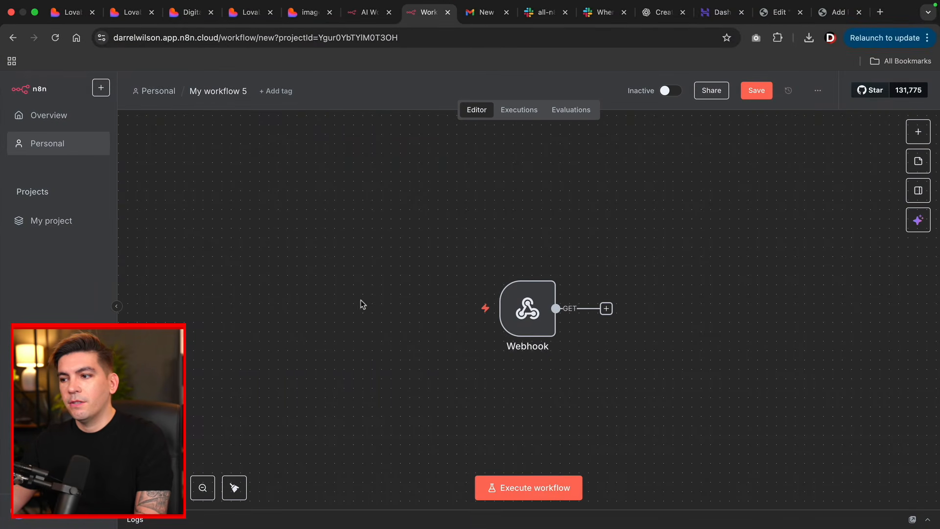
left_click_drag(358, 291, 269, 258)
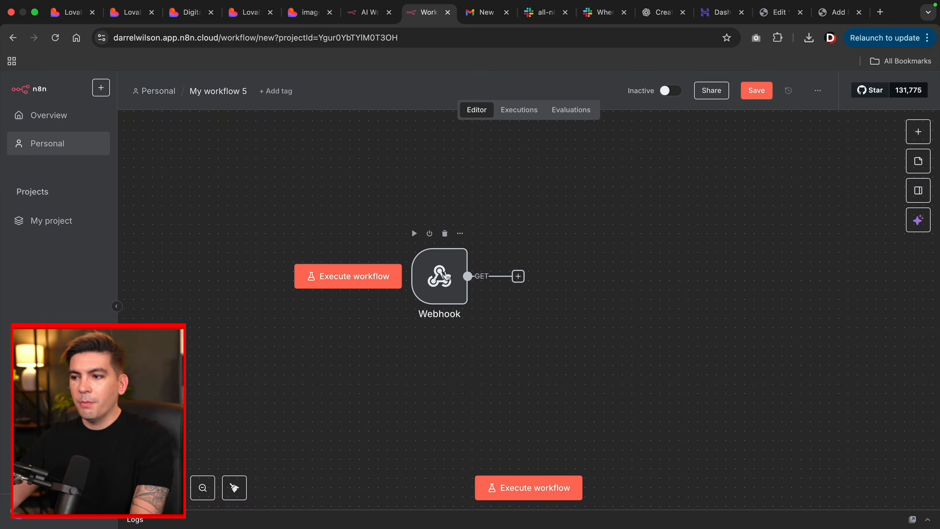
double_click(445, 276)
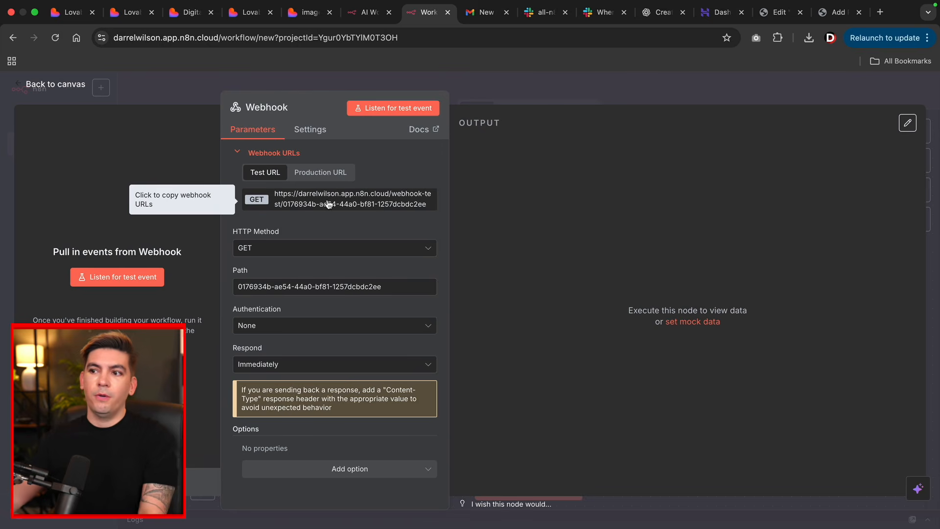
left_click(328, 176)
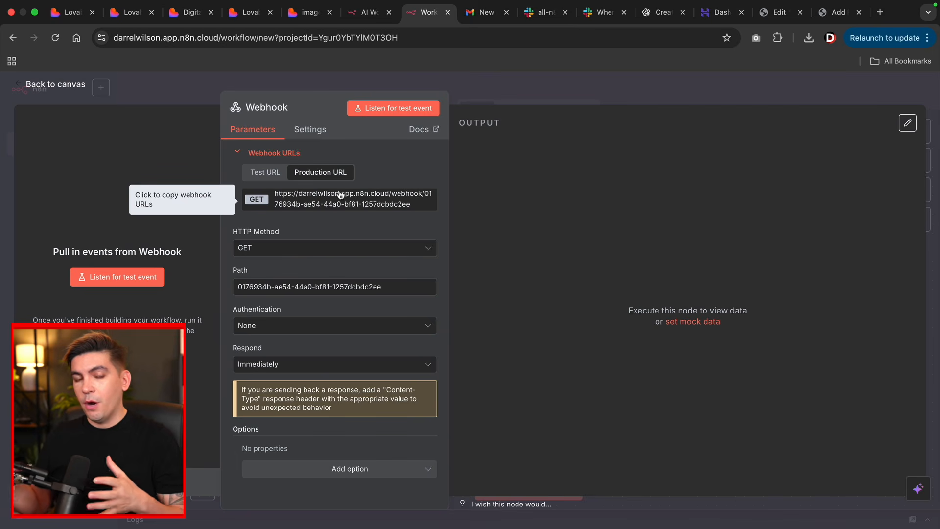
left_click(271, 175)
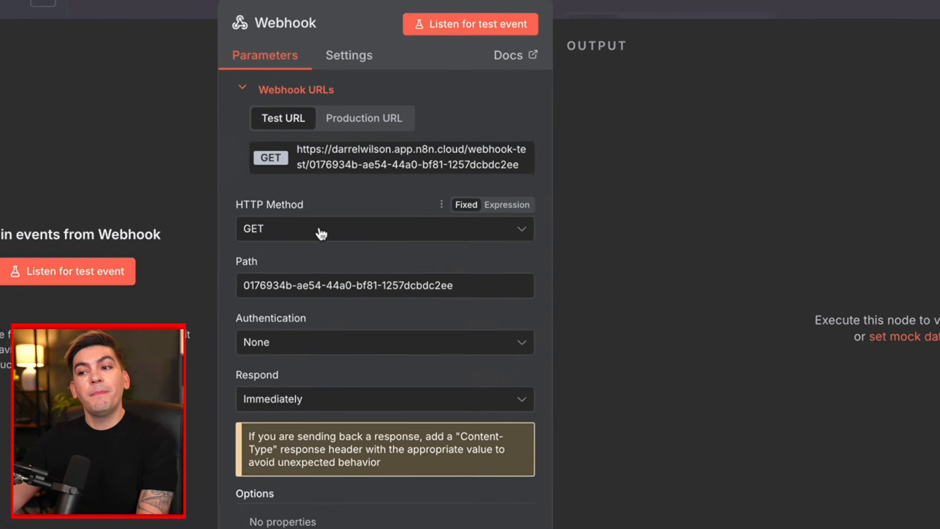
left_click(292, 250)
left_click(309, 396)
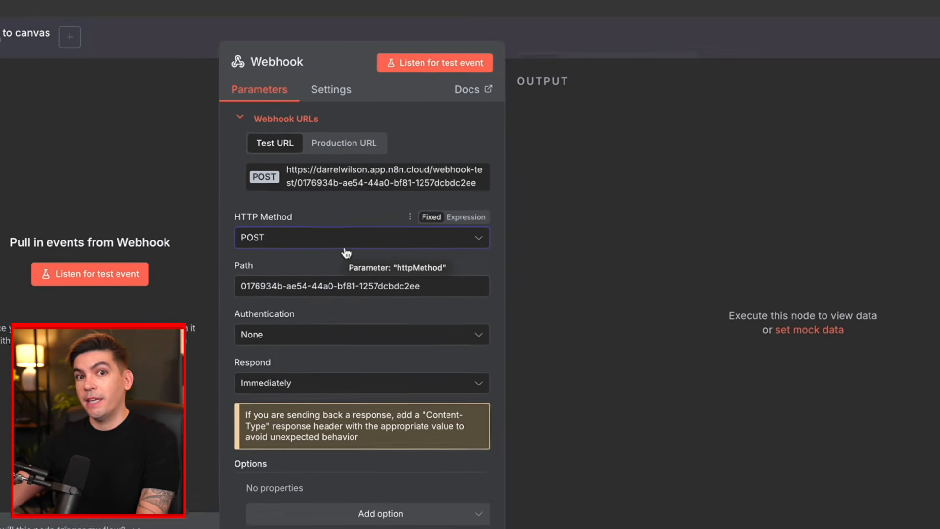
left_click(294, 198)
left_click(293, 198)
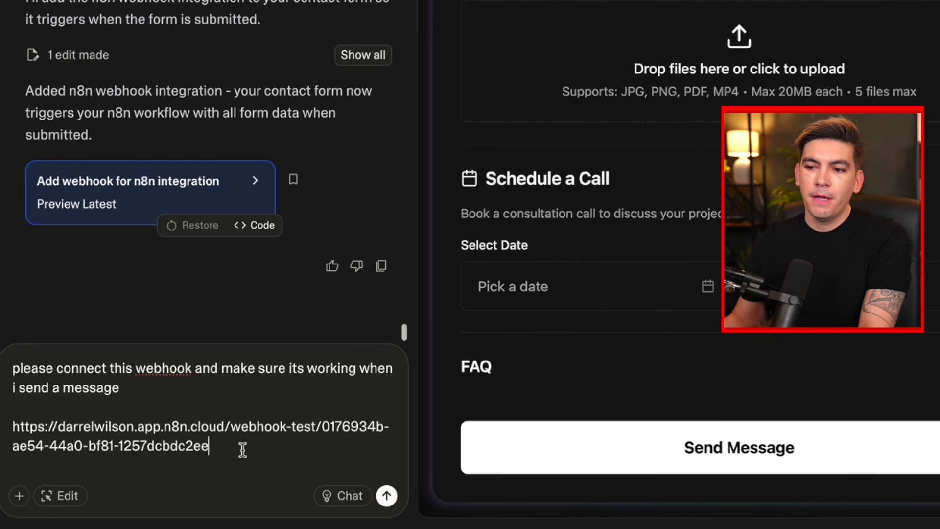
- Send Lovable the request to connect the form to the pasted n8n test webhook URL
key("Return")
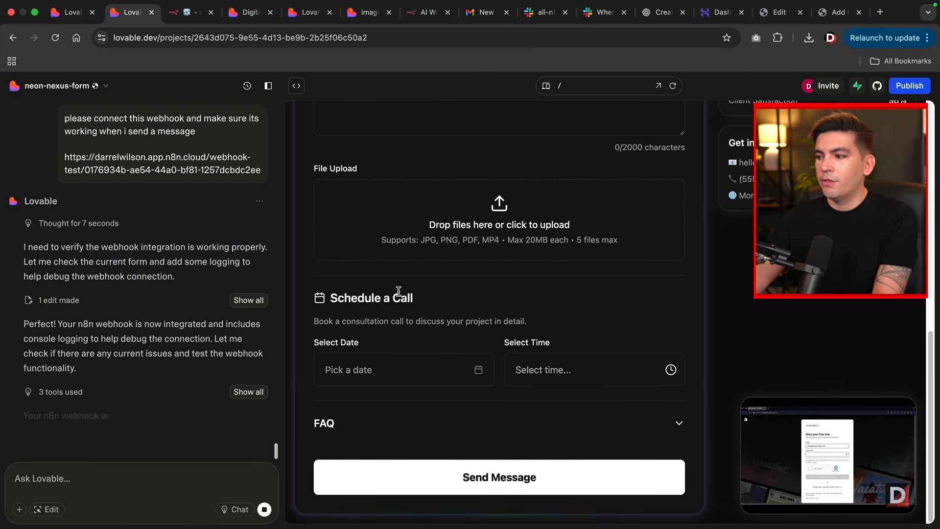
- Enter a test name and email address in the preview form
left_click(425, 234)
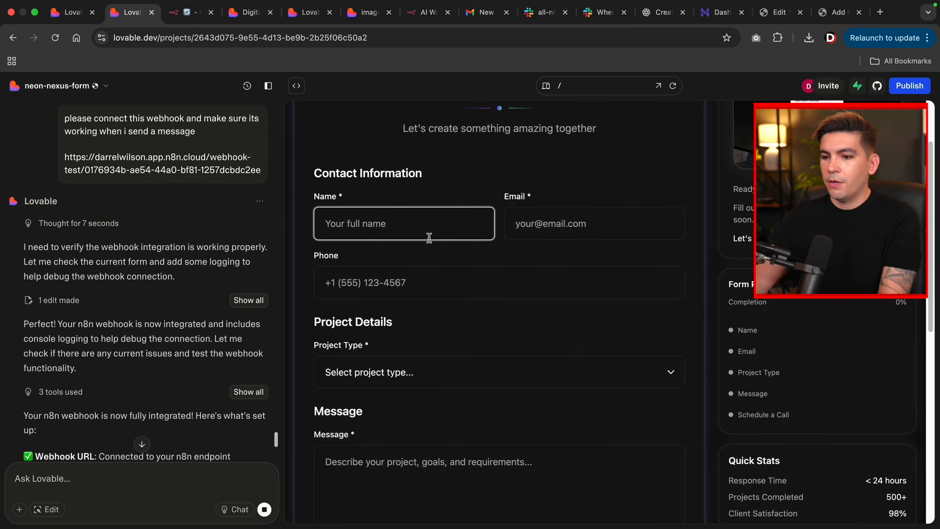
type("darrel")
key("Tab")
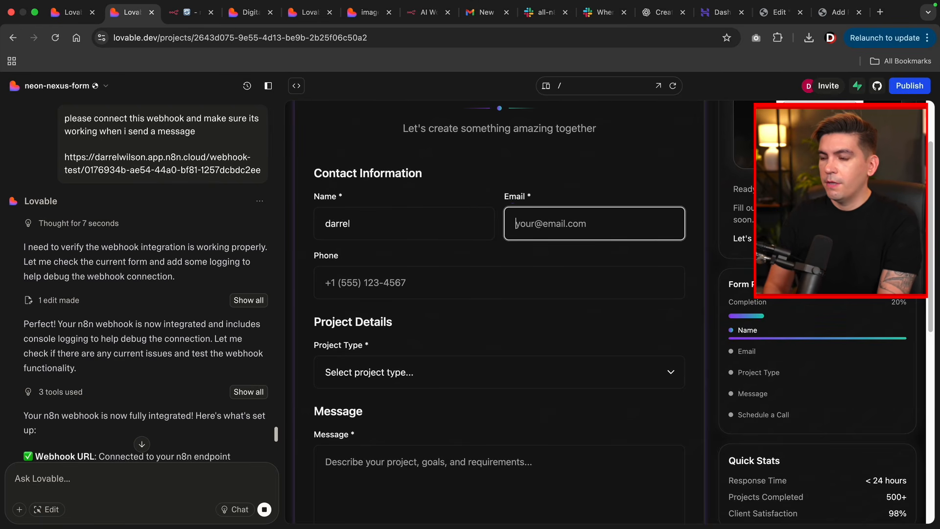
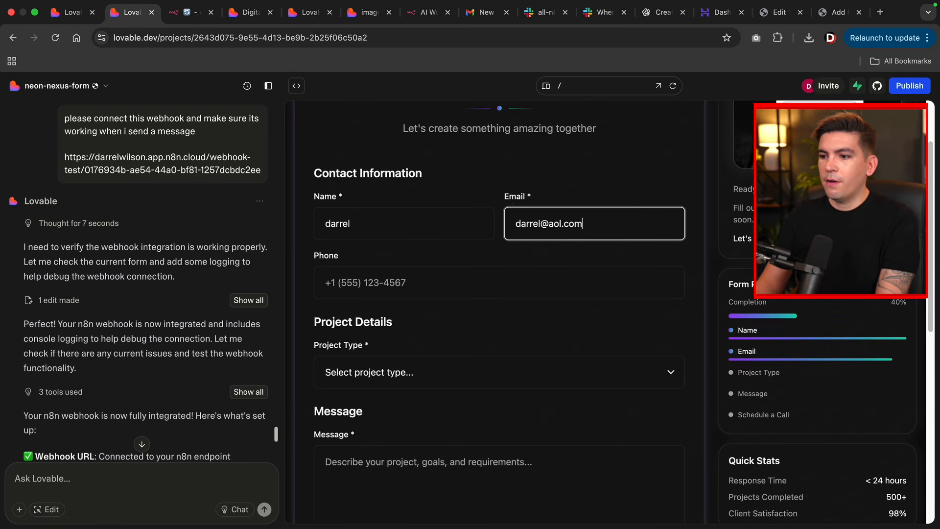
- Choose Website Redesign as project type and enter the message '12312'
scroll(393, 296, "down", 4)
left_click(409, 193)
left_click(402, 215)
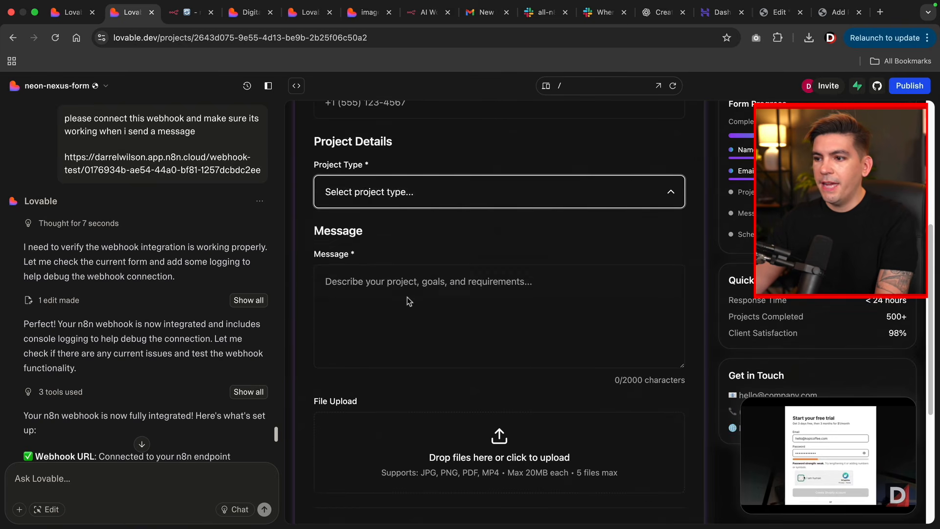
left_click(419, 373)
type("12312")
scroll(420, 343, "down", 5)
scroll(431, 384, "down", 2)
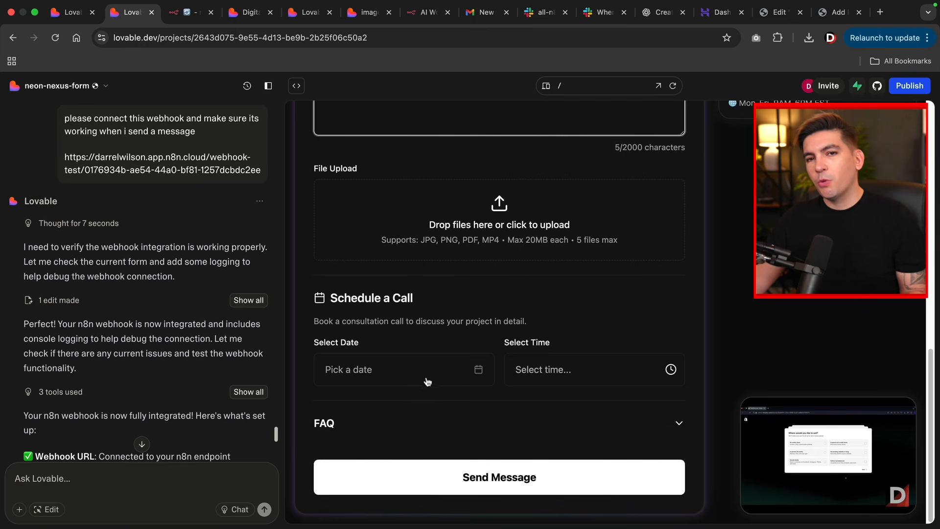
key("ctrl+Tab")
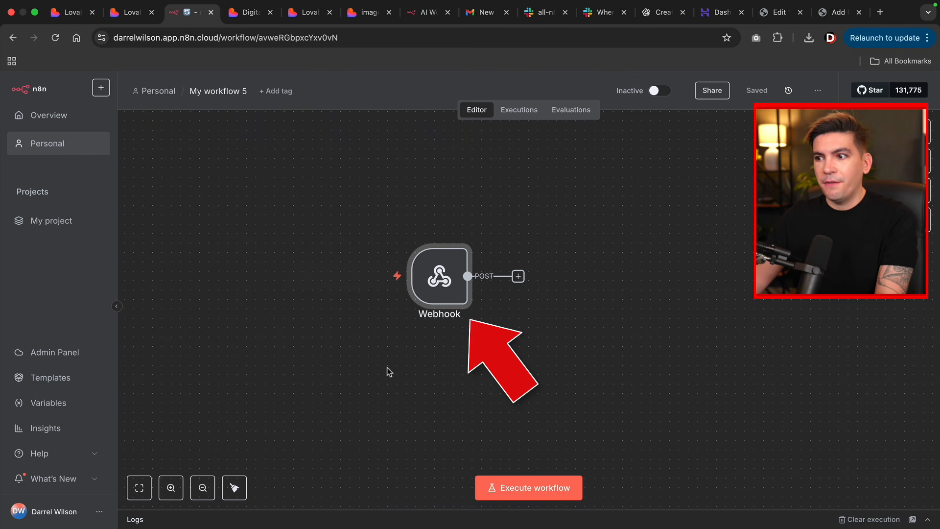
- Put the Webhook node in test-listening mode and submit the Lovable contact form to capture its data
mouse_move(442, 283)
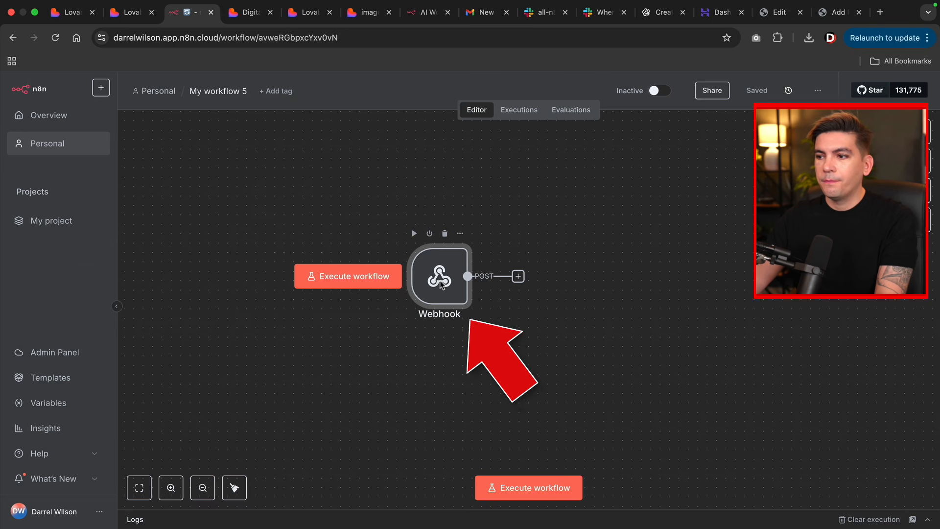
double_click(441, 282)
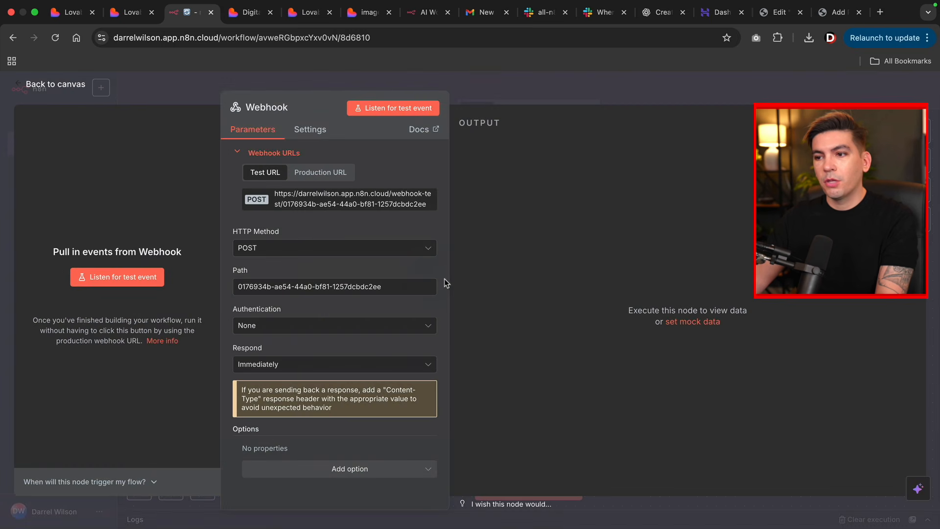
left_click(121, 283)
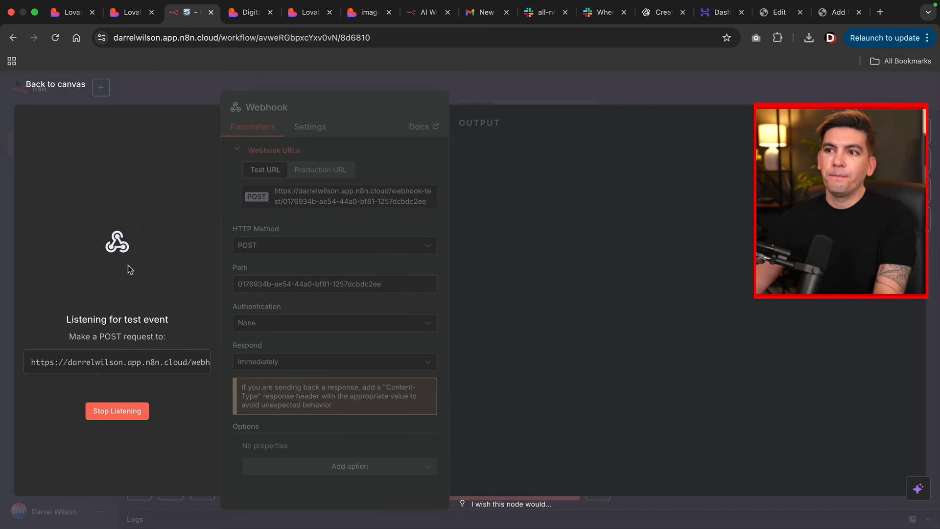
left_click(125, 16)
left_click(416, 464)
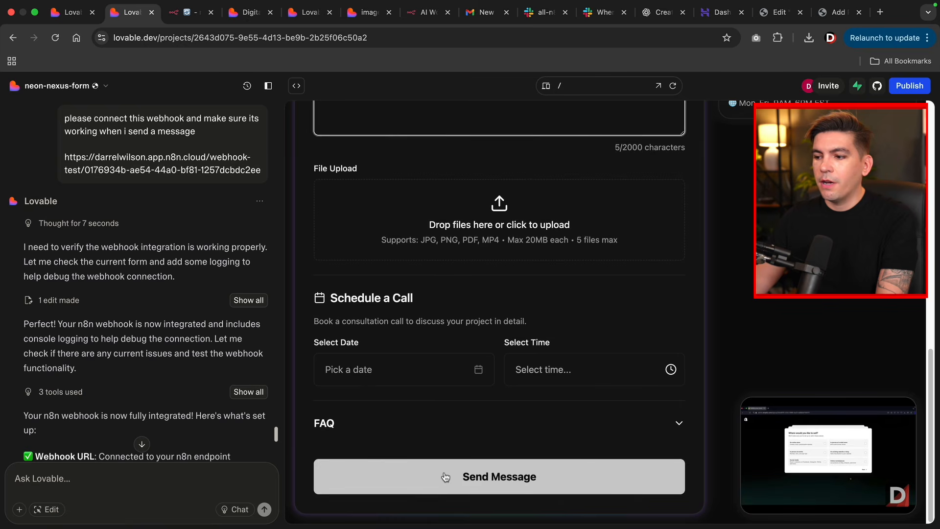
left_click(191, 12)
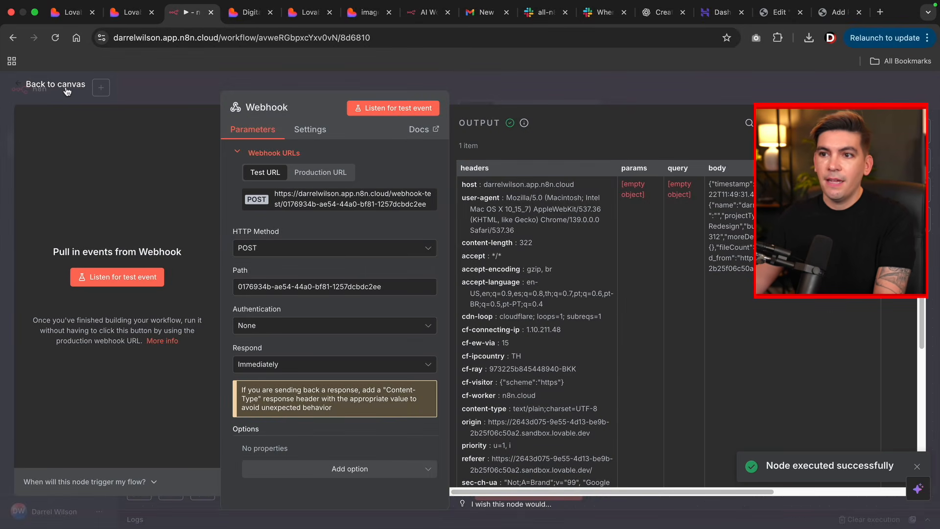
- Go back to the workflow canvas, shift the view left, and open the add-node chooser after the Webhook
left_click(66, 88)
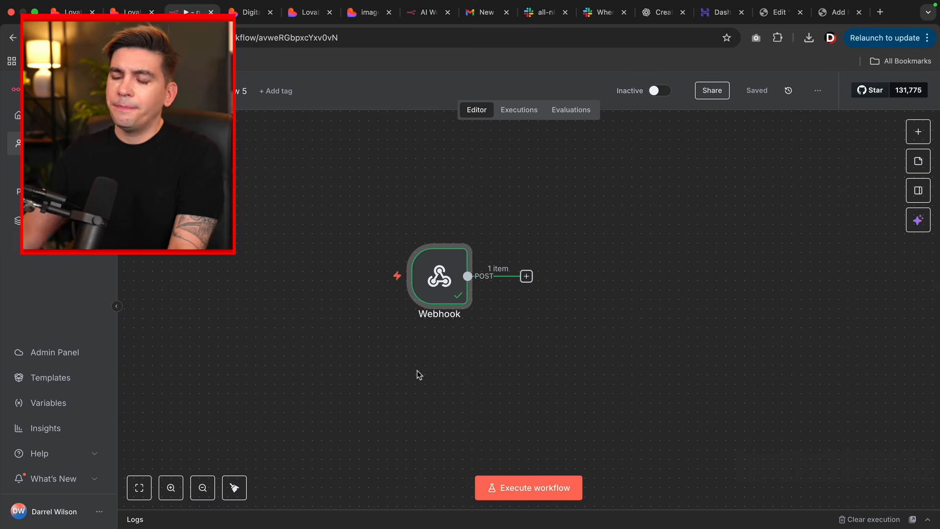
mouse_move(488, 340)
left_click_drag(486, 336, 389, 336)
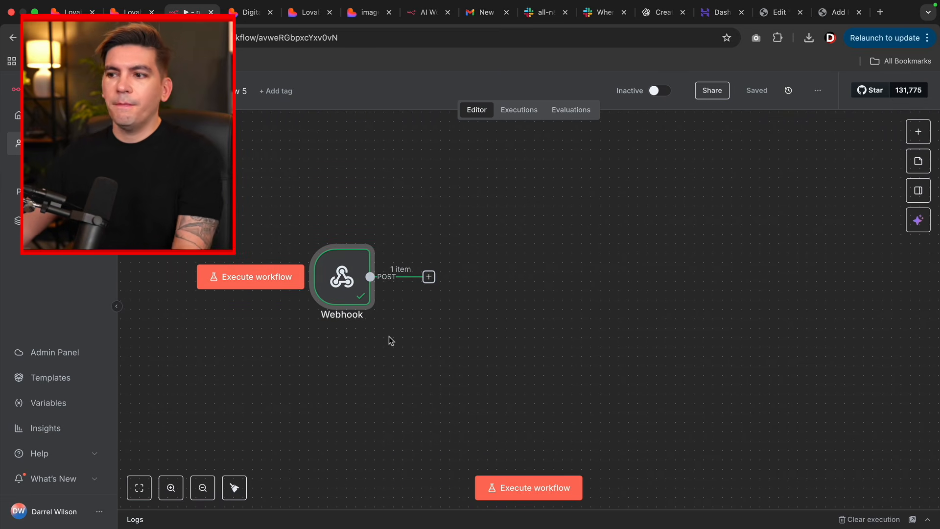
left_click(429, 277)
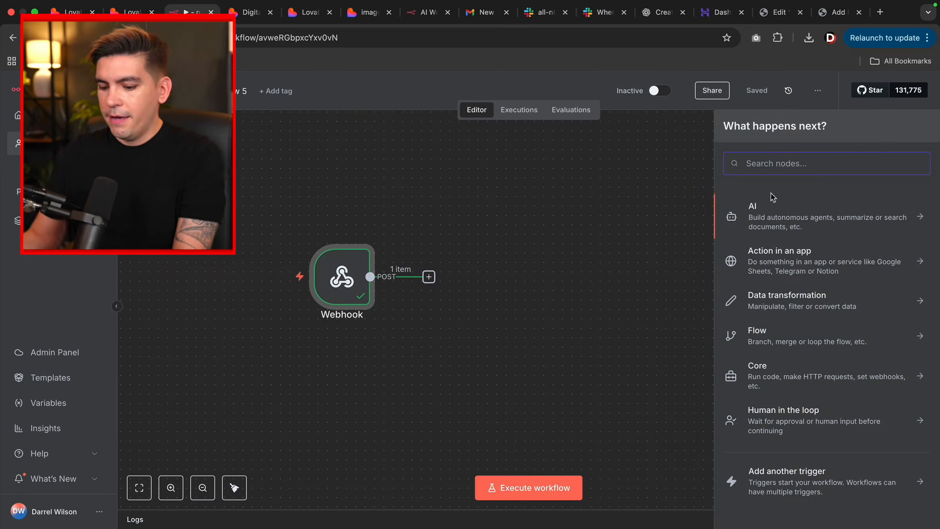
- Search for gmail and add the Gmail 'Send a message' action after the Webhook
type("gmail")
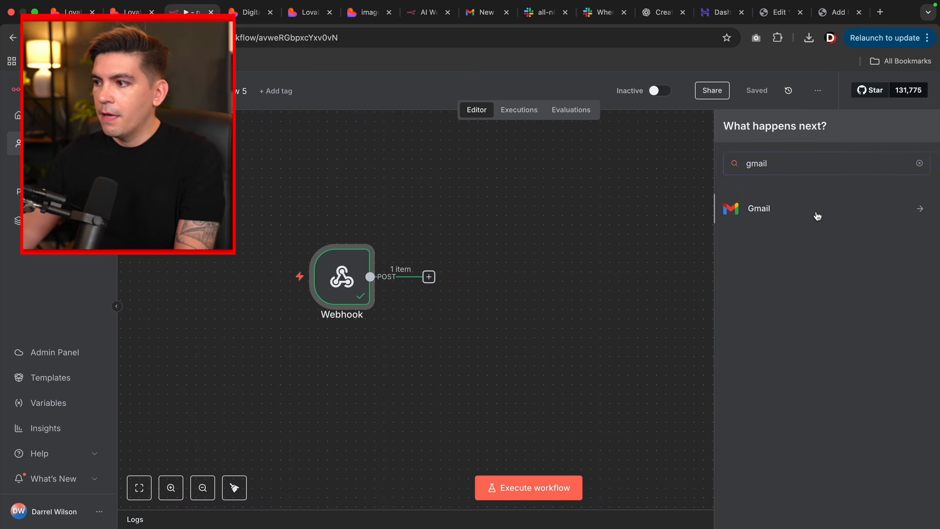
left_click(817, 216)
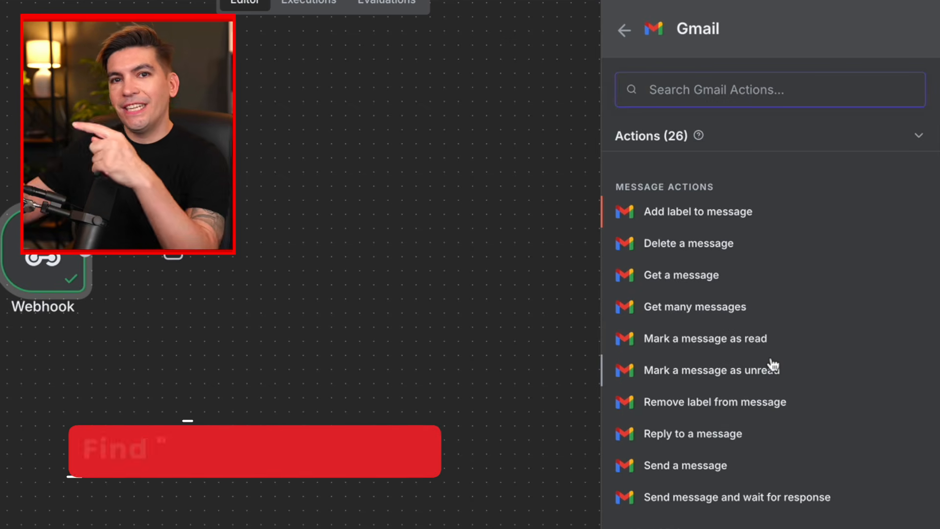
left_click(703, 467)
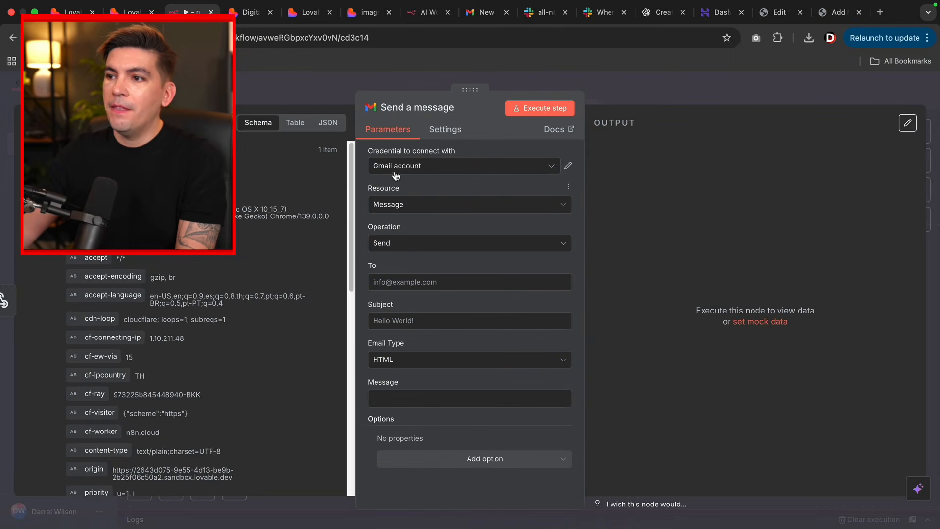
- Discard the new credential setup and select the existing Gmail account credential instead
left_click(395, 167)
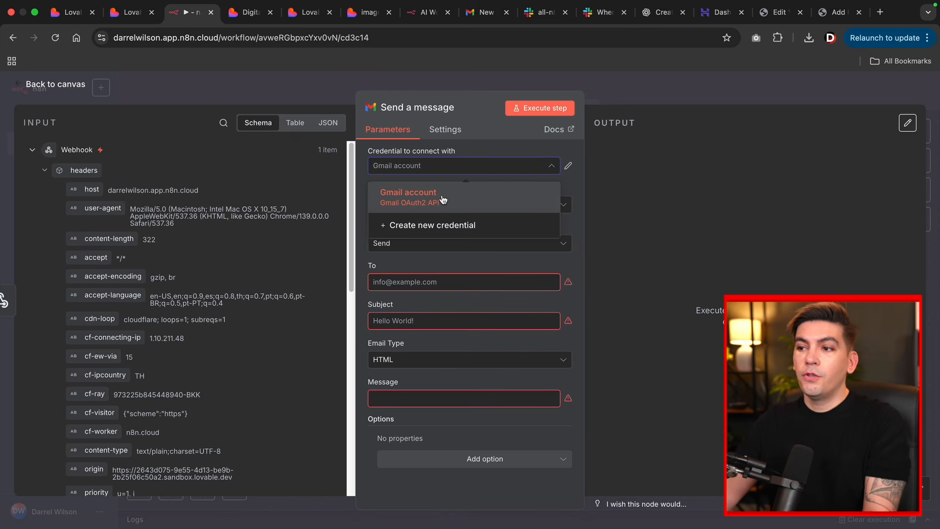
left_click(425, 231)
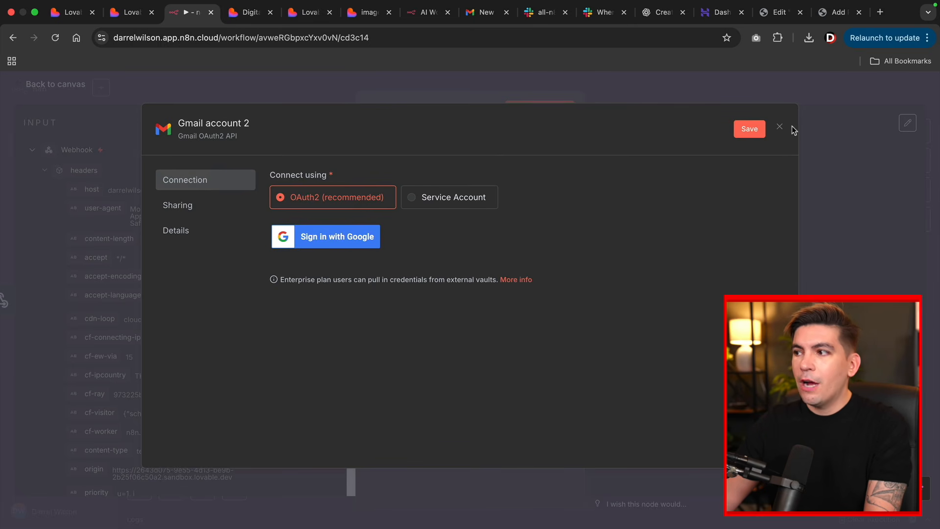
left_click(779, 129)
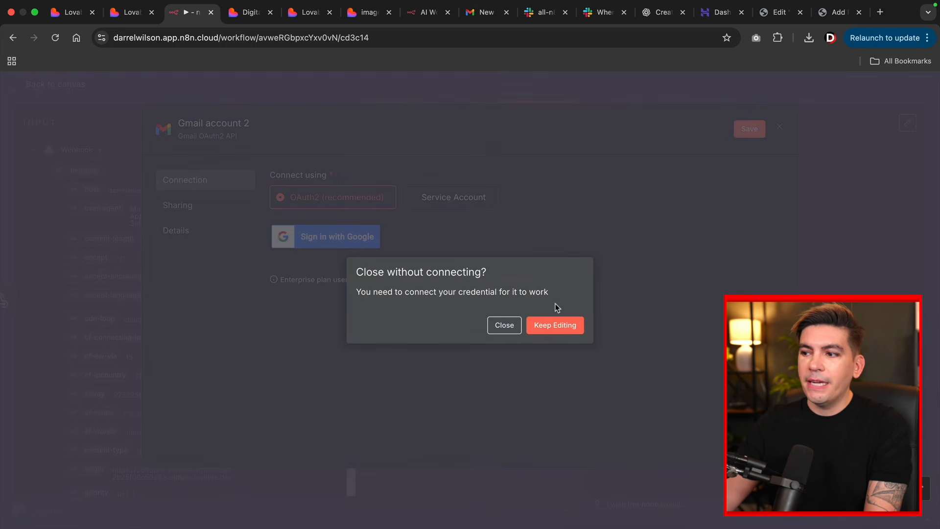
left_click(509, 328)
left_click(442, 166)
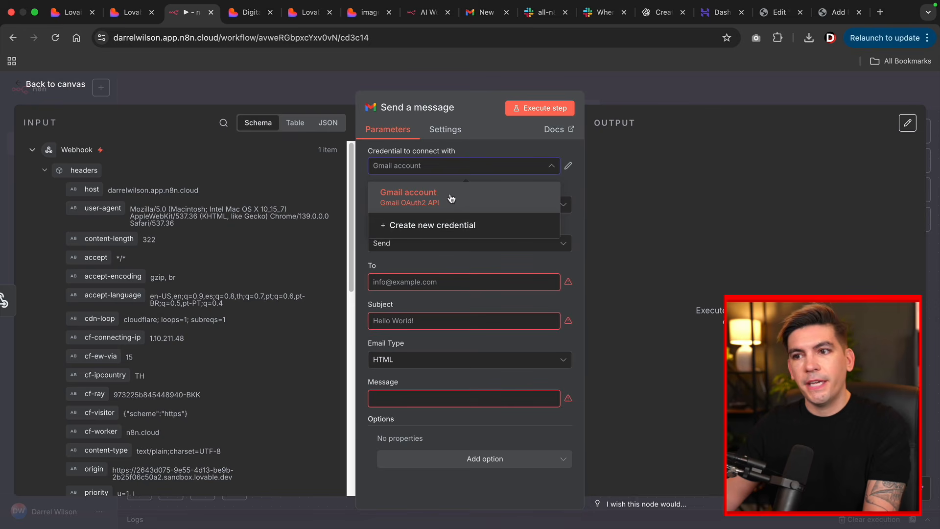
left_click(434, 200)
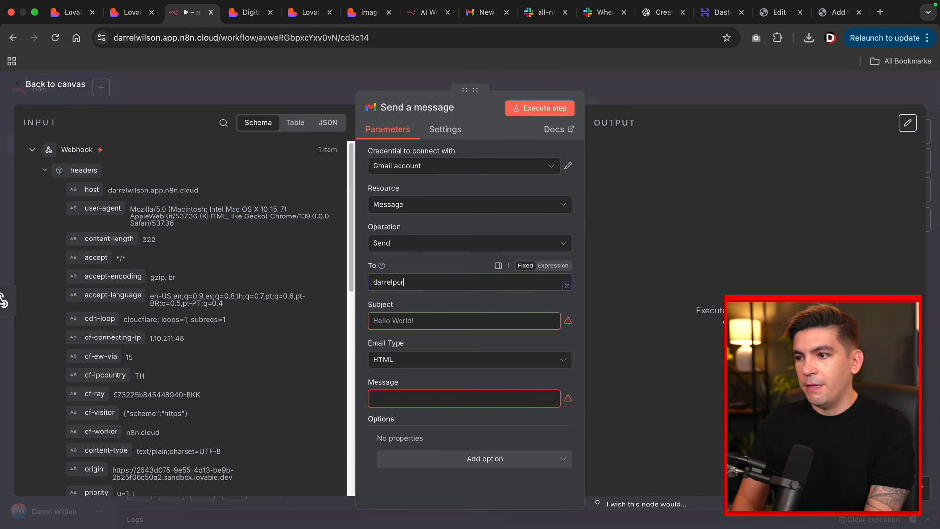
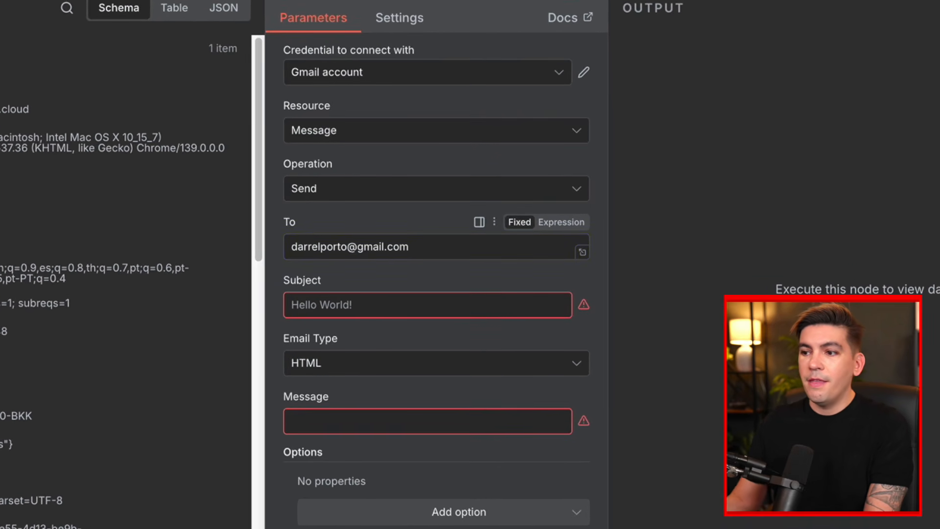
- Fill in the recipient e-mail, set the subject 'New MEssage From APP Website', and keep Email Type HTML
left_click(342, 300)
type("New MEssage From APP Website")
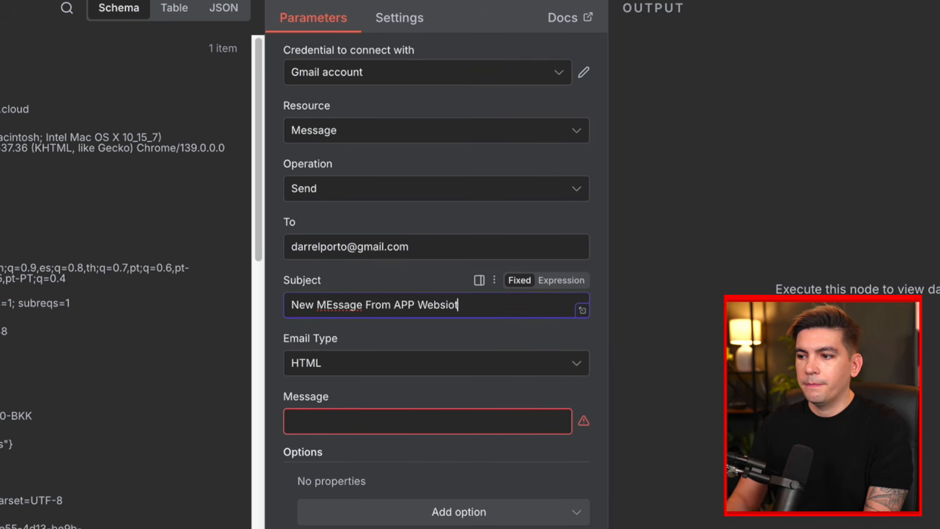
key("Tab")
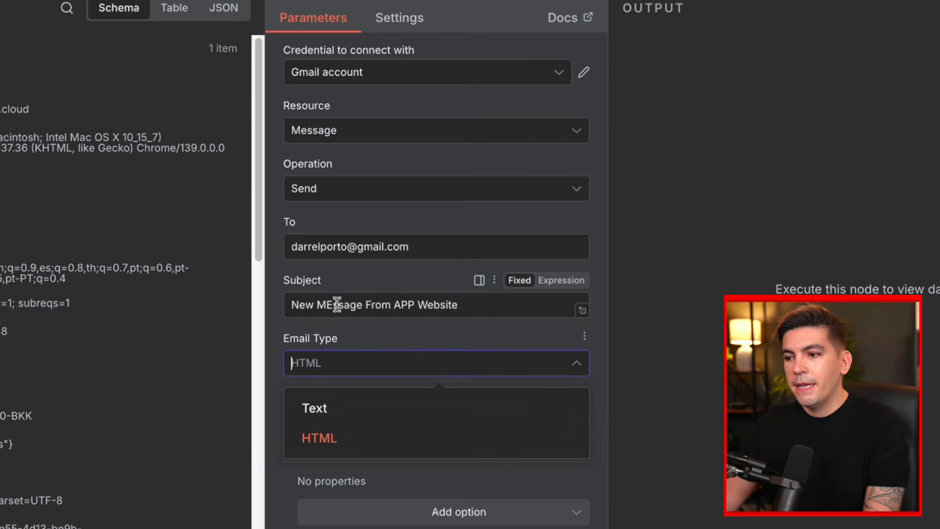
left_click(331, 441)
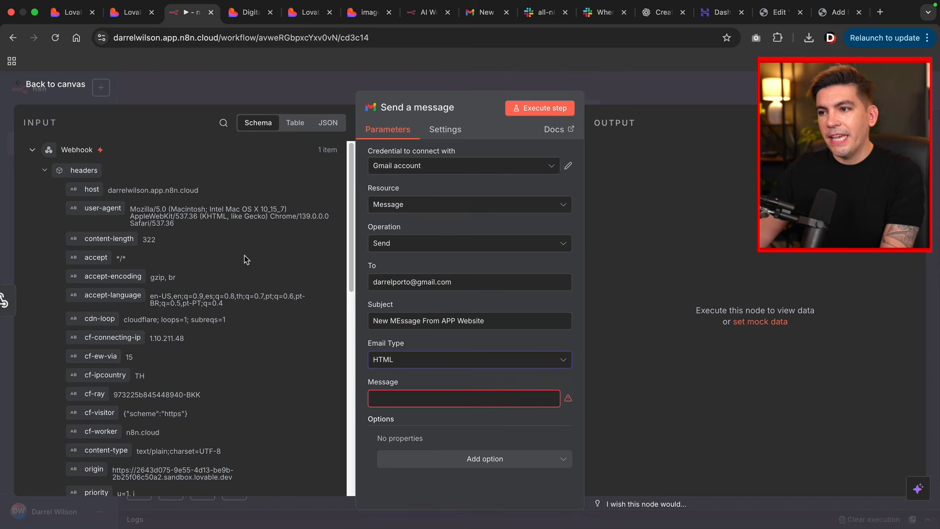
- Switch the webhook Input view through JSON, Table and Schema, and scroll down to the body field
left_click(328, 123)
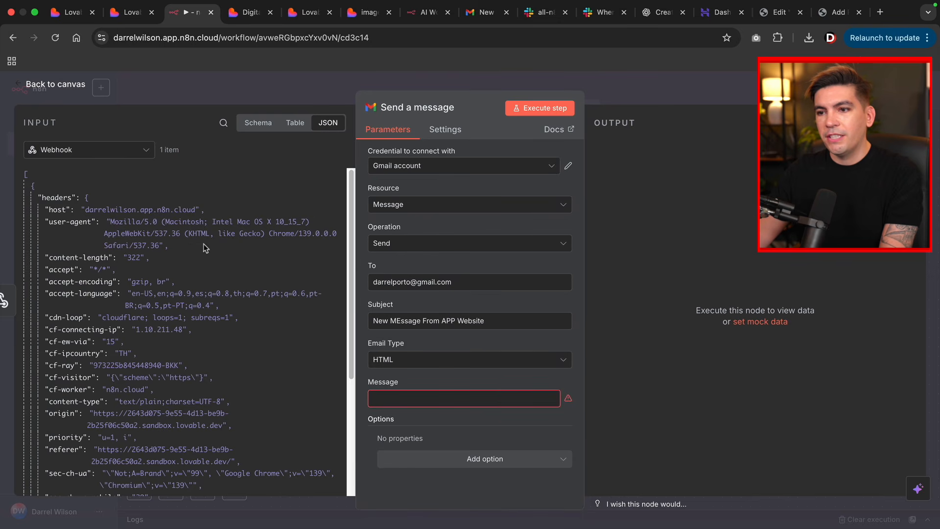
left_click(307, 124)
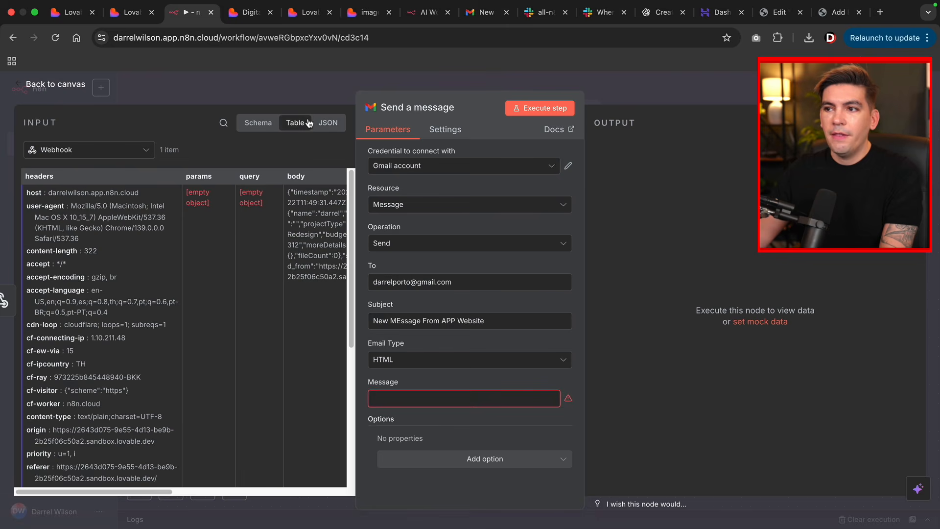
left_click(265, 124)
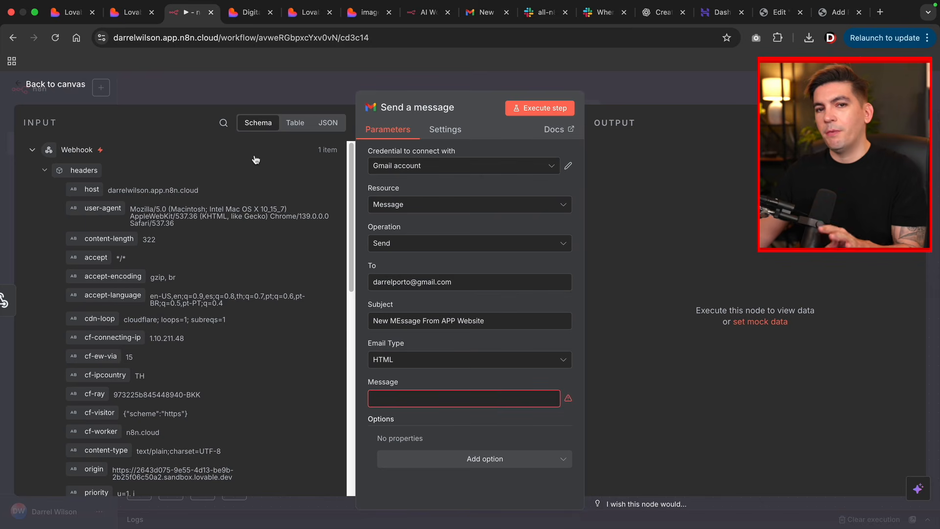
scroll(245, 240, "down", 10)
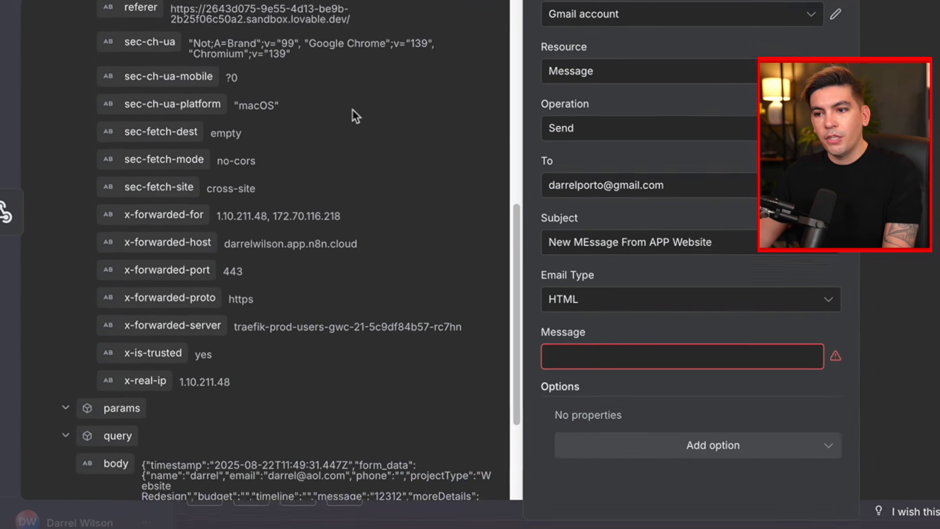
scroll(351, 109, "down", 5)
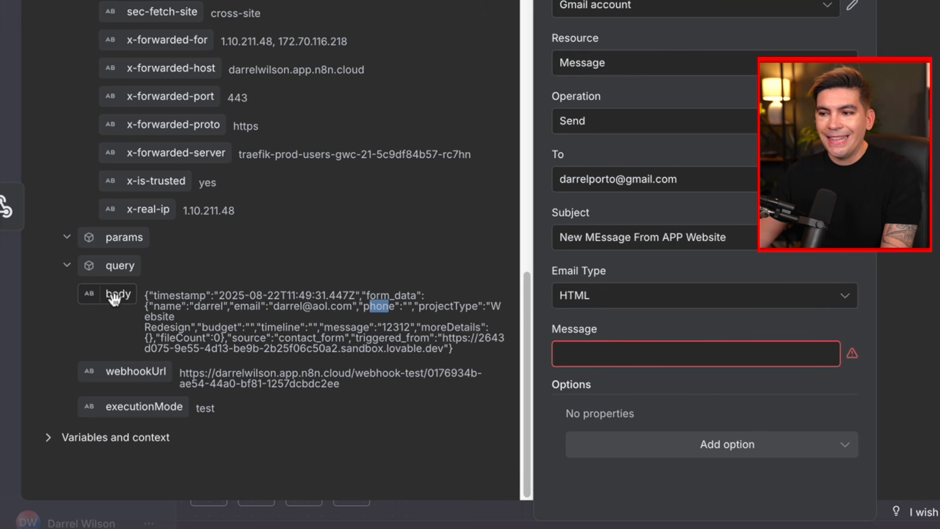
- Drag the webhook body into the Message field, check the result, then clear it as fixed text
left_click_drag(114, 300, 581, 365)
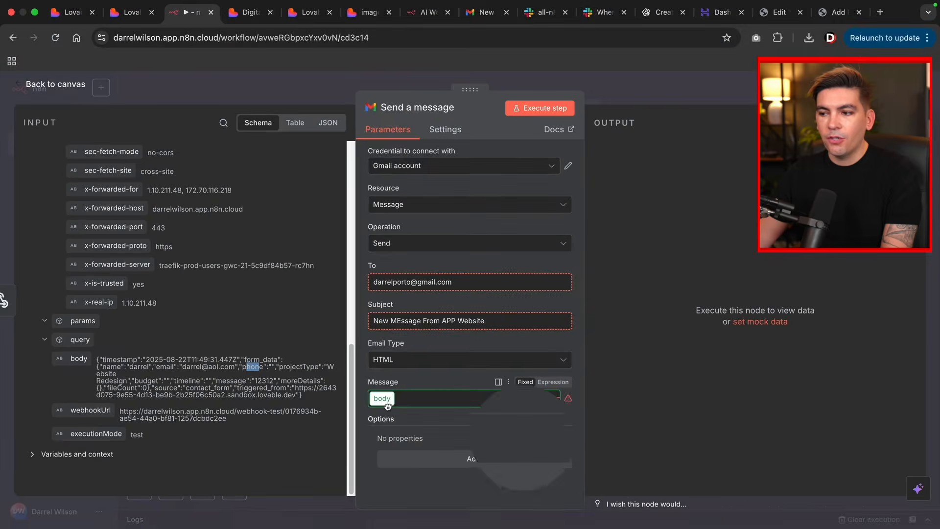
left_click_drag(387, 405, 389, 404)
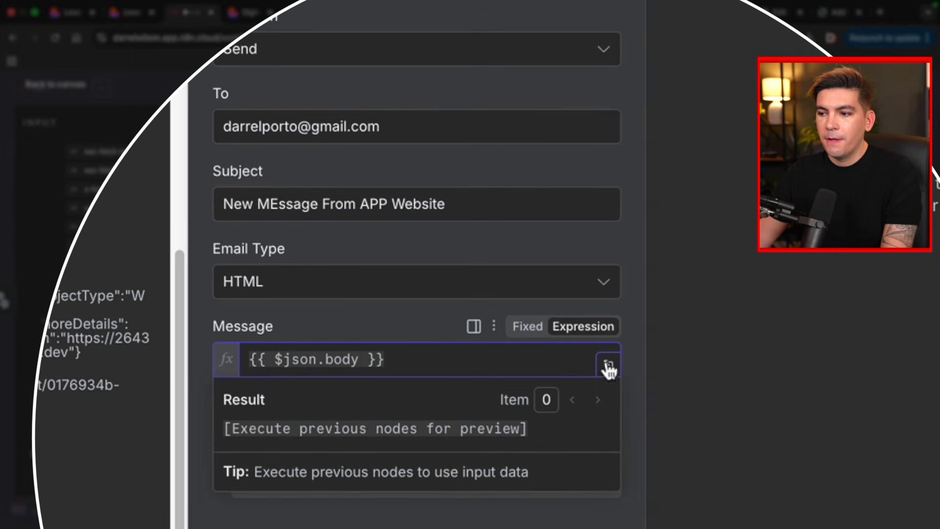
left_click(585, 336)
left_click(529, 355)
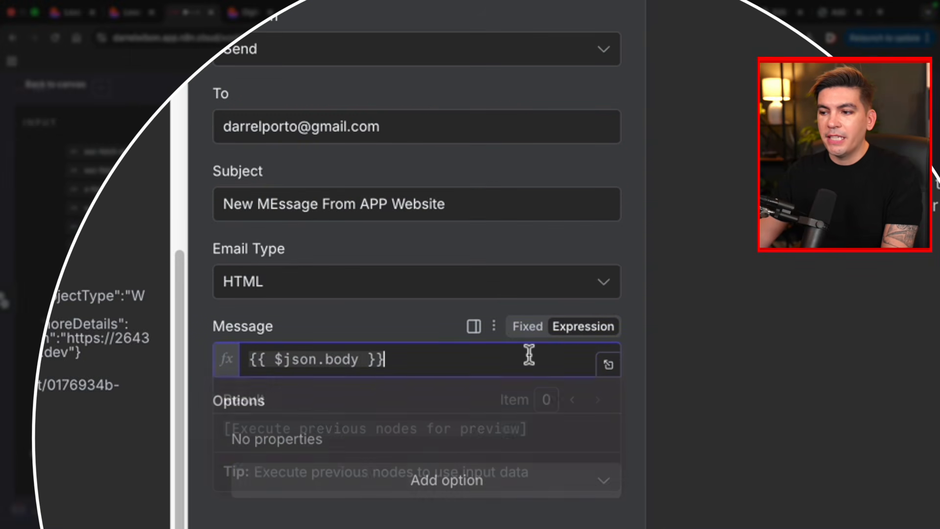
left_click(421, 318)
left_click(526, 382)
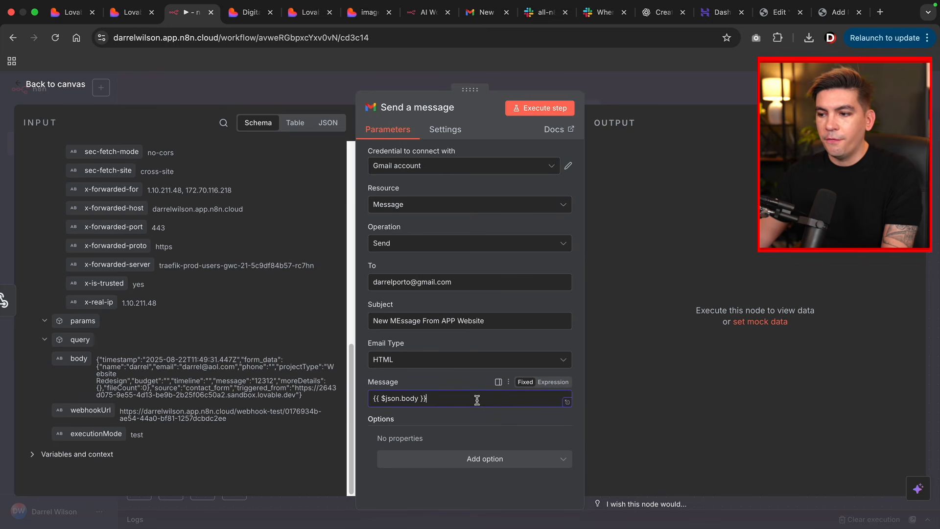
left_click_drag(479, 399, 353, 396)
key("BackSpace")
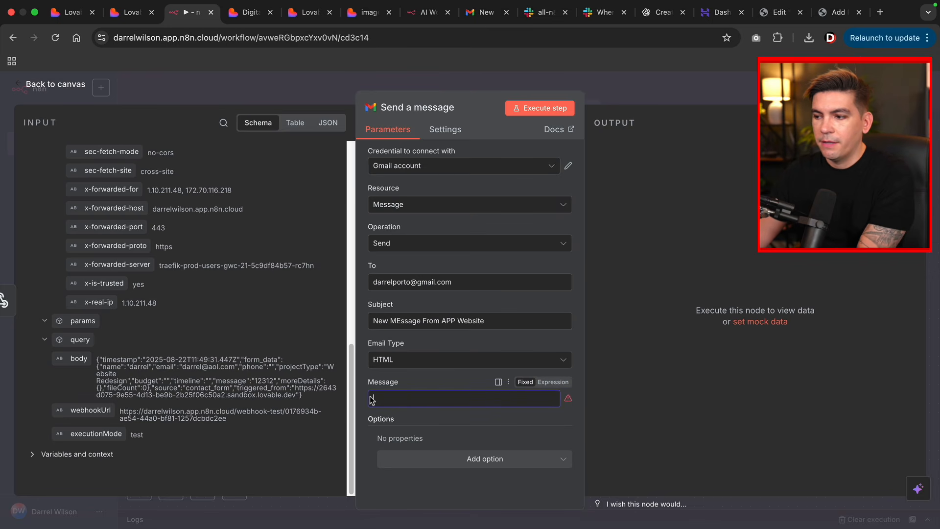
- Map the Message as an expression to the webhook body {{ $json.body }} and return to the canvas
left_click(552, 382)
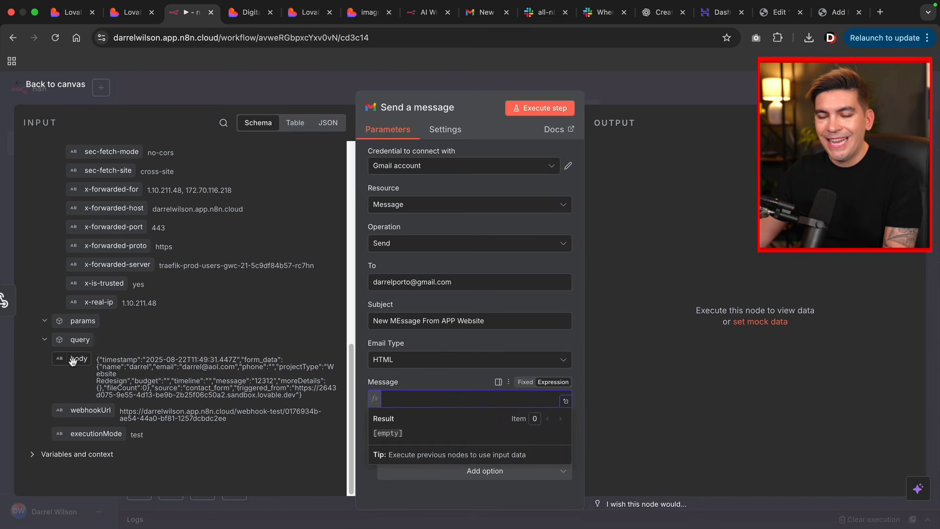
left_click_drag(73, 361, 430, 407)
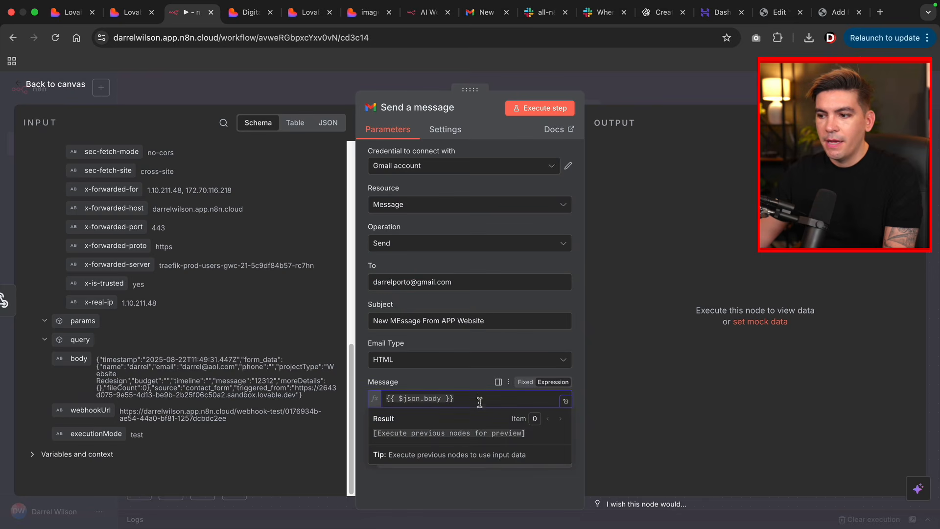
left_click(472, 370)
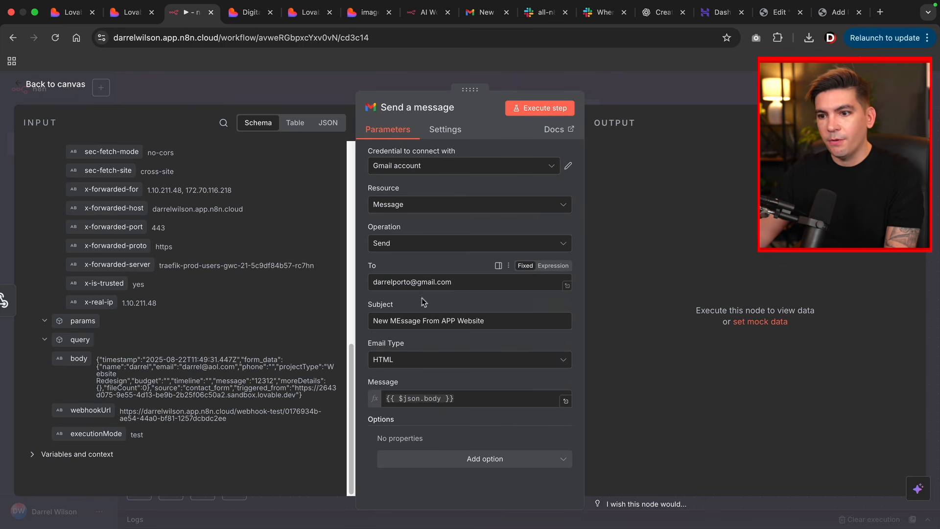
left_click(42, 87)
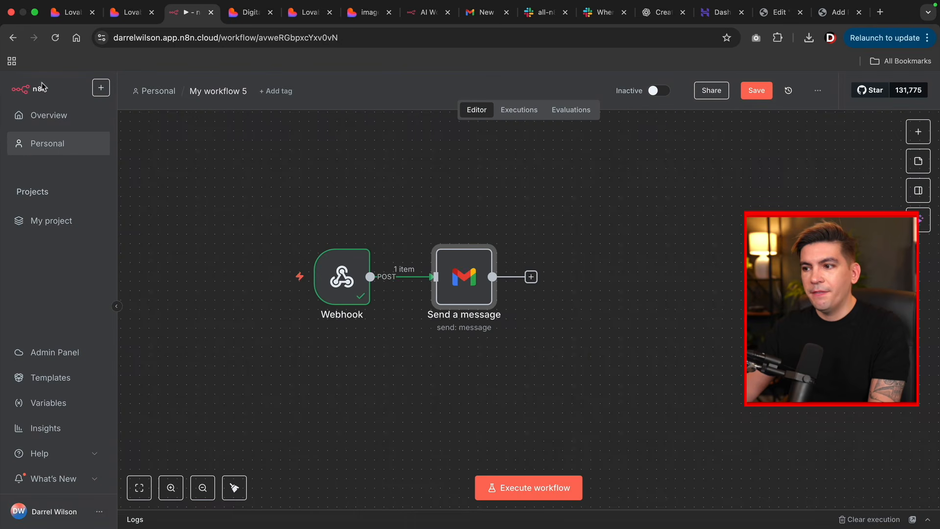
- Place the Send a message node below and to the right of the Webhook, then switch to Lovable
mouse_move(312, 254)
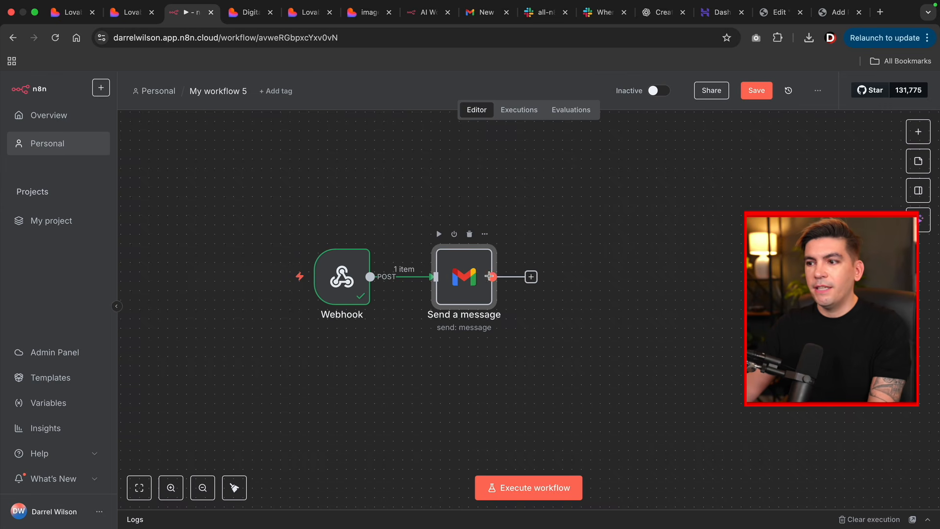
left_click_drag(486, 274, 533, 406)
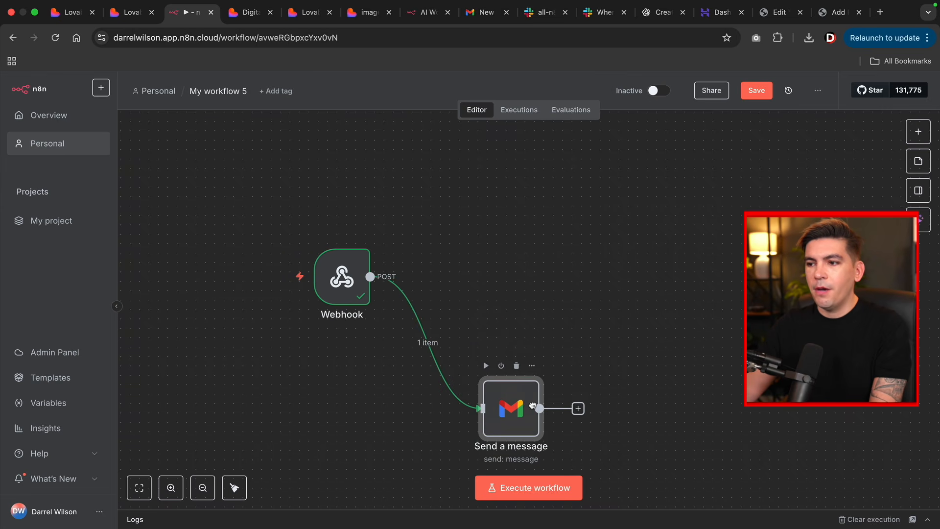
left_click(132, 15)
- Enter a test name and a test e-mail address in the contact form, fixing an email typo
scroll(483, 282, "up", 10)
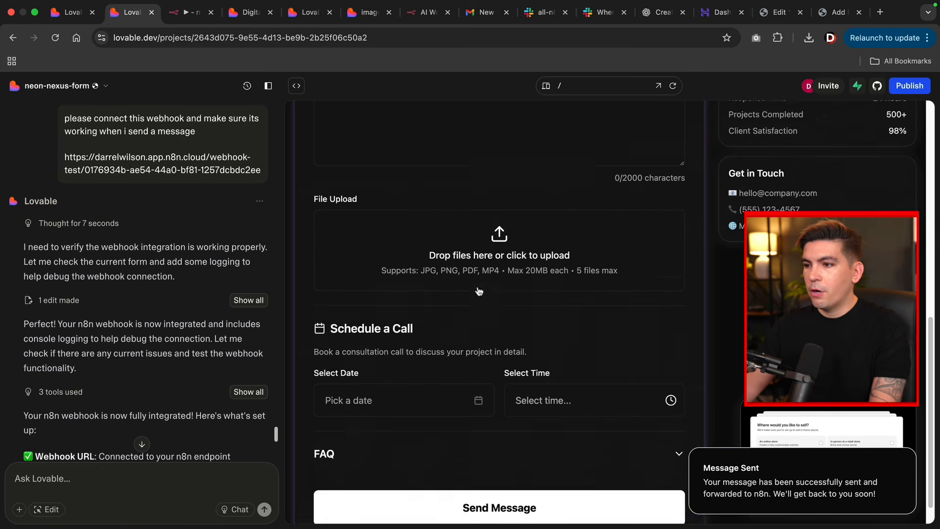
left_click(441, 297)
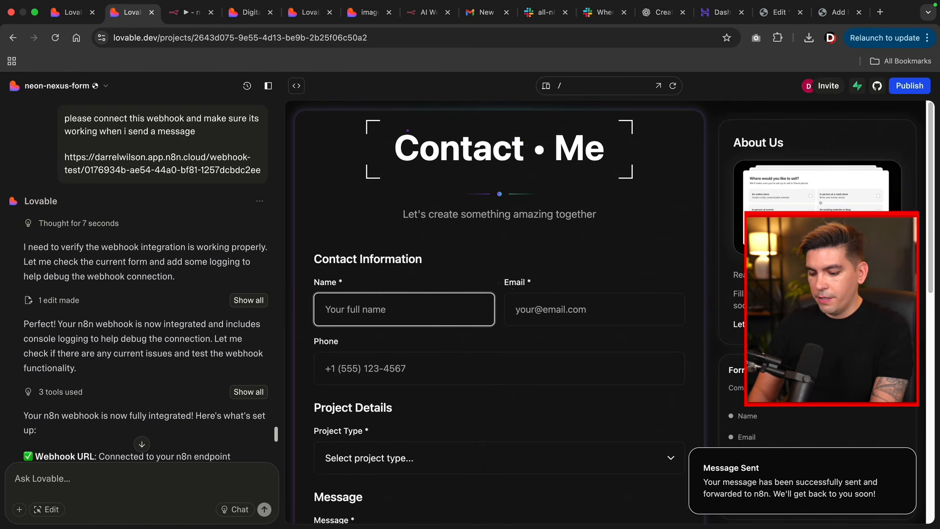
type("wilson")
key("Tab")
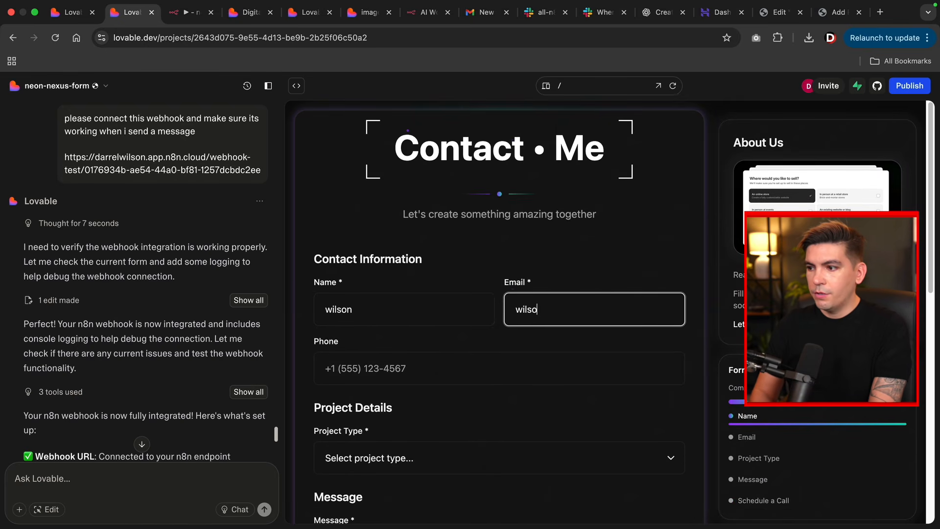
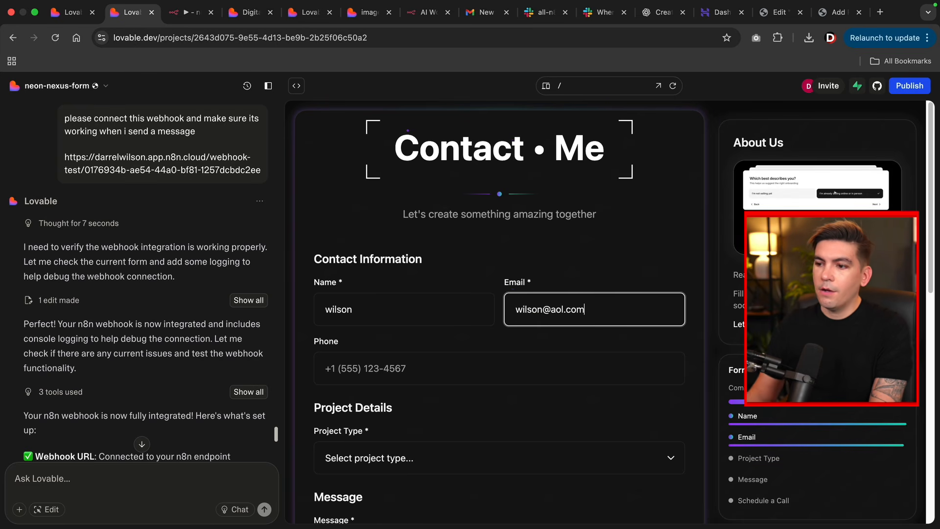
key("Tab")
- Choose New Website as the Project Type and type 'qweqweqwe' as the message
scroll(445, 285, "down", 5)
left_click(437, 220)
left_click(438, 251)
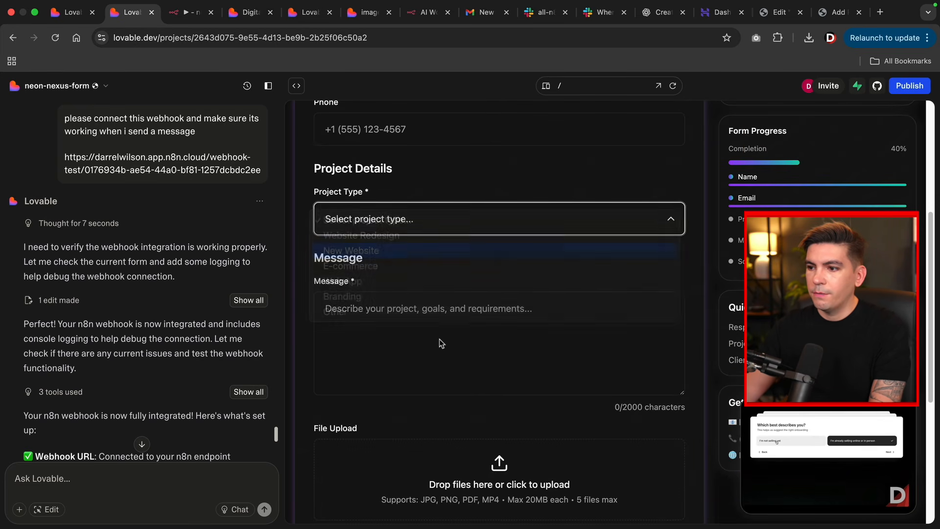
left_click(439, 342)
type("qweqweqwe")
scroll(426, 397, "down", 1)
scroll(426, 397, "down", 5)
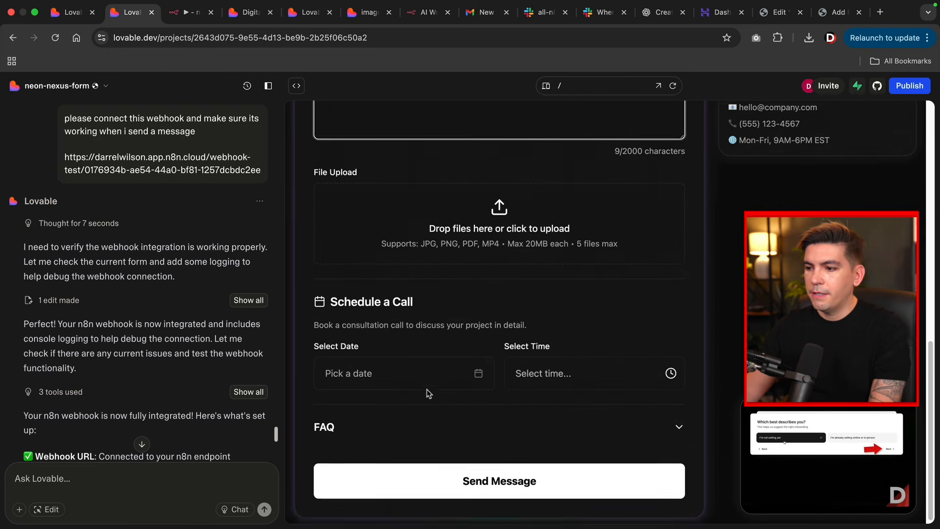
- Open the Gmail inbox, move its tab next to the n8n tab, and return to n8n
left_click(190, 12)
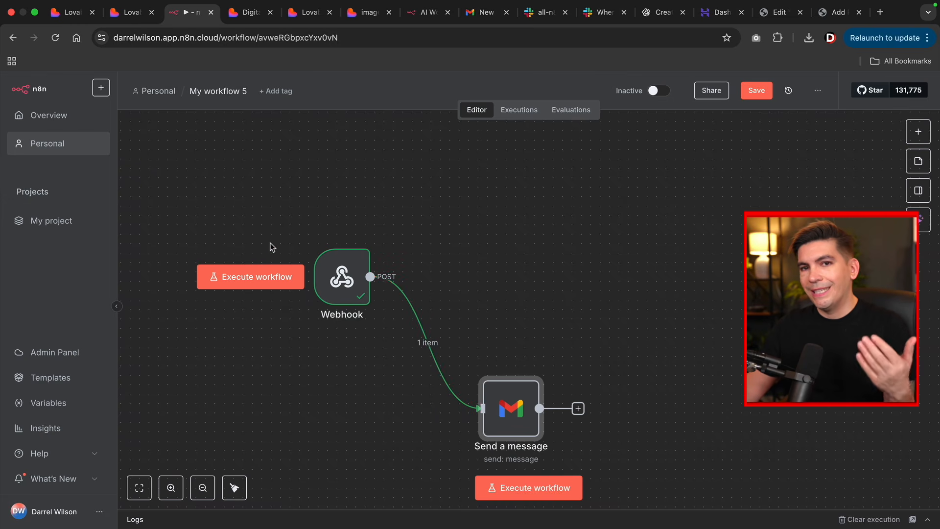
left_click(484, 13)
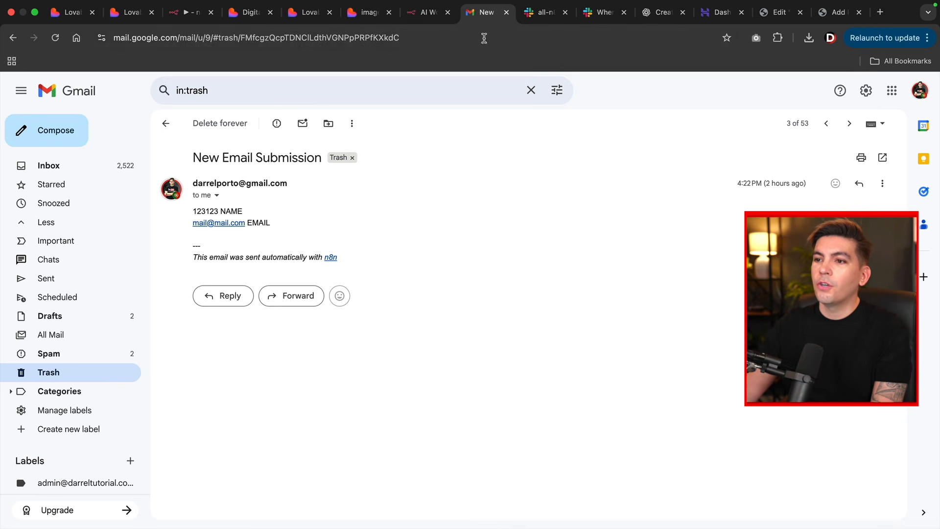
left_click(55, 168)
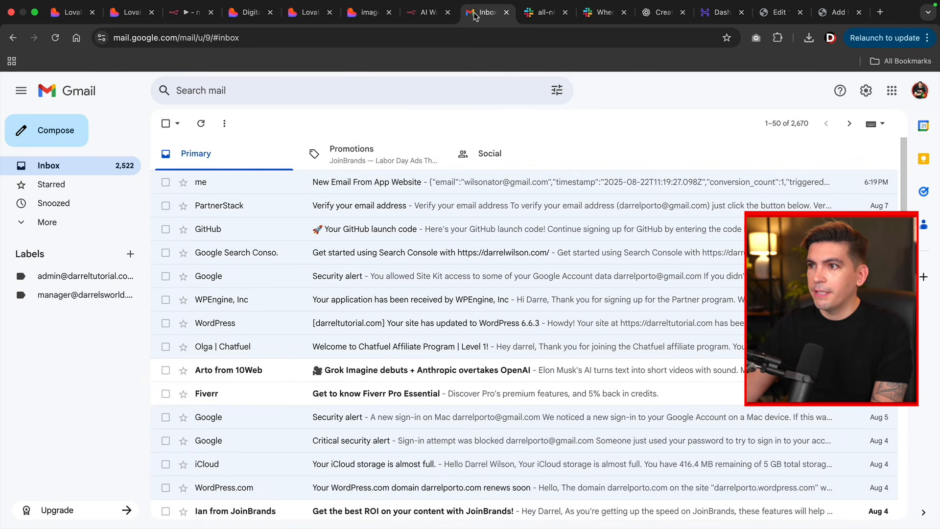
left_click_drag(482, 12, 419, 22)
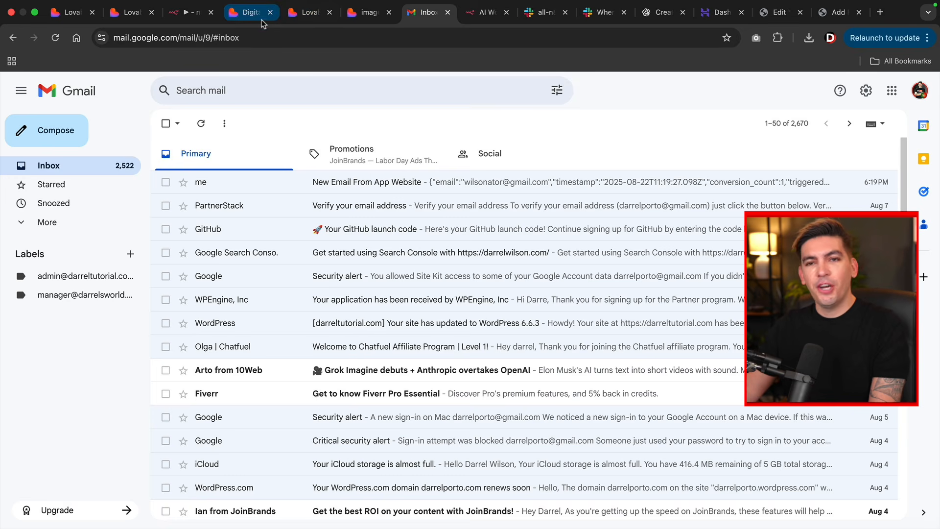
left_click_drag(417, 12, 240, 10)
left_click(194, 17)
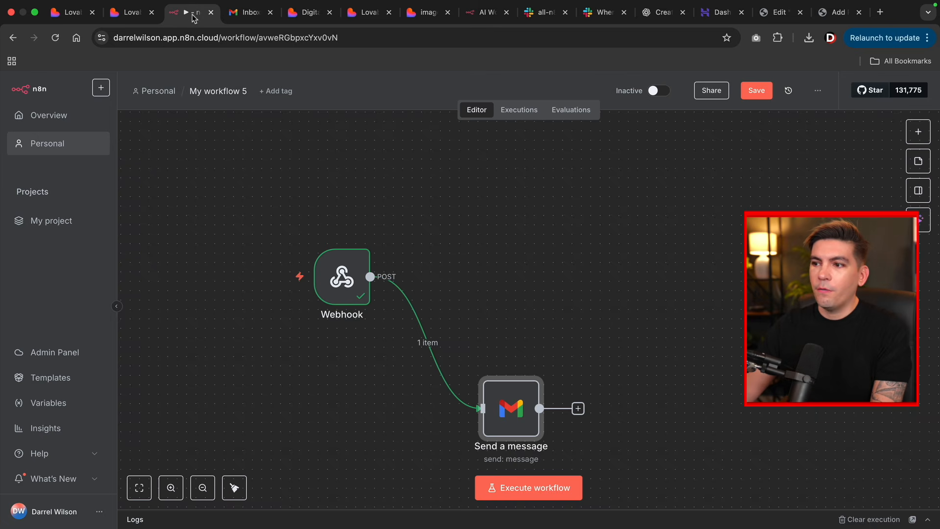
- Listen for a test event, send the Lovable form, and confirm the Gmail step executed with 1 item
left_click(539, 488)
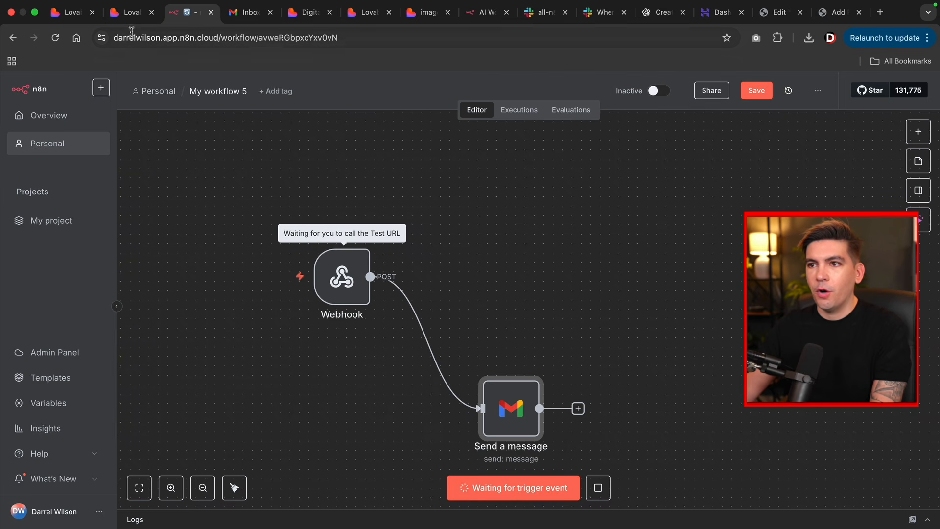
left_click(128, 12)
left_click(468, 477)
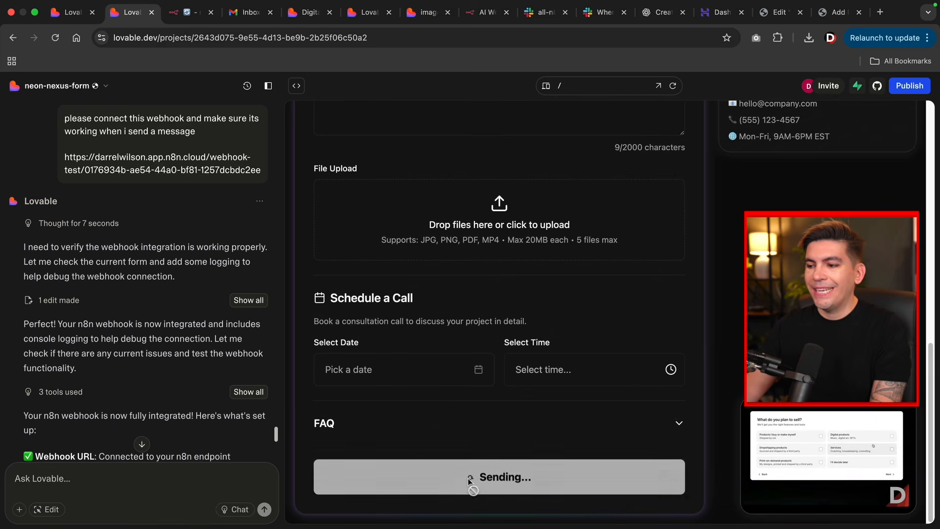
left_click(191, 12)
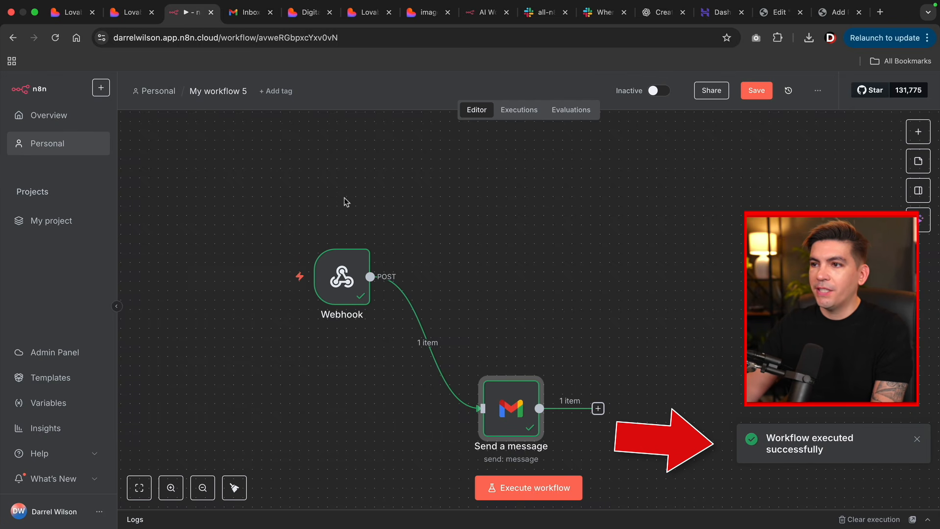
- Open the newest 'New MEssage From APP Website' email, review its JSON form data, then return to n8n
left_click(248, 15)
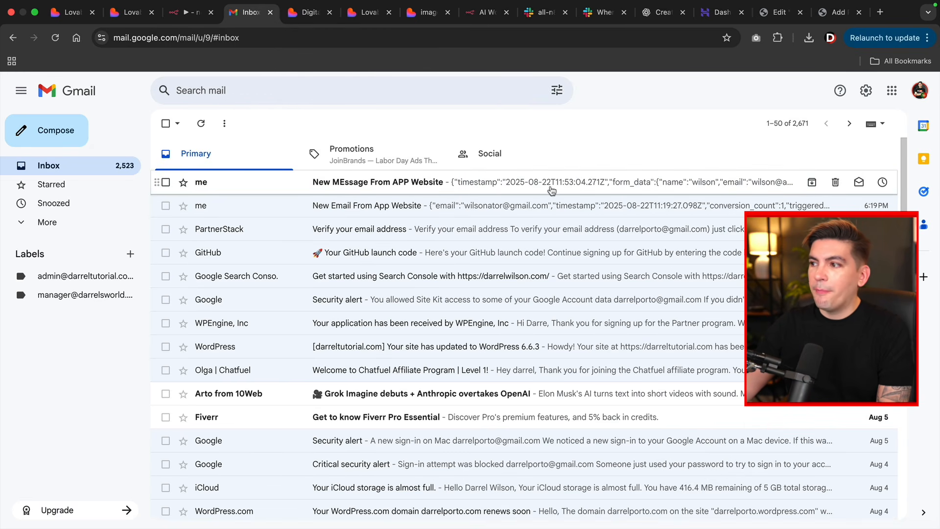
left_click(568, 191)
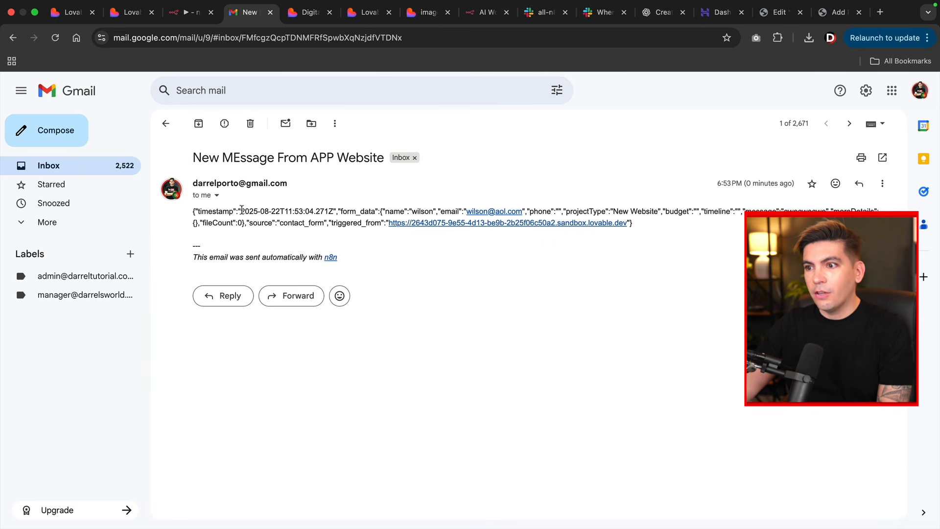
left_click_drag(223, 211, 341, 221)
left_click(455, 268)
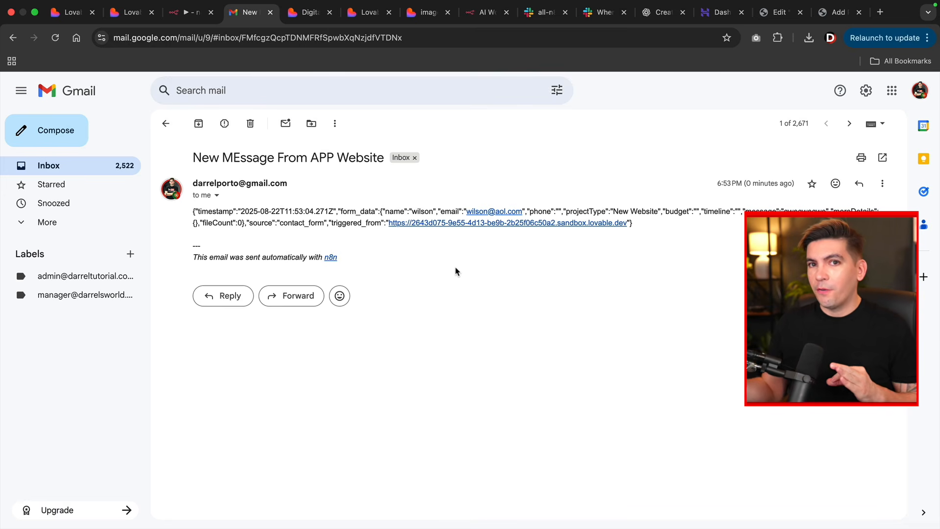
left_click(189, 14)
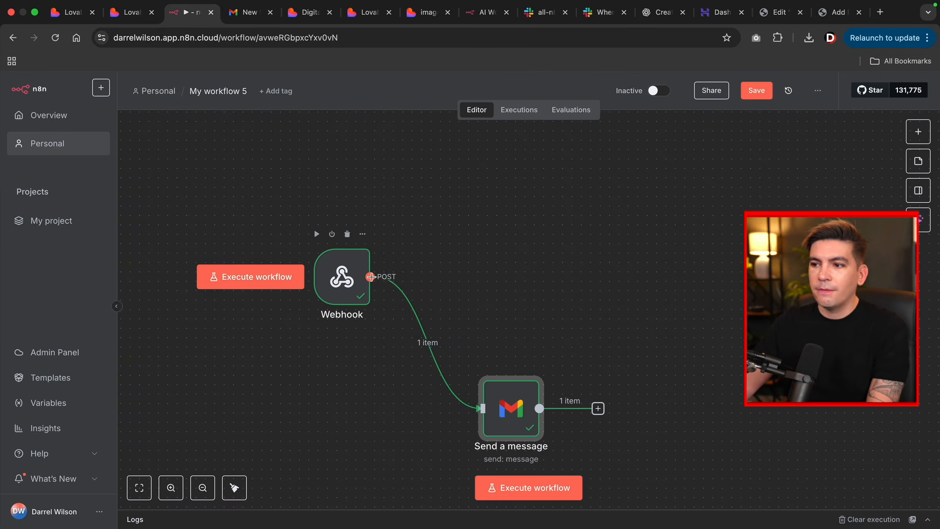
- Branch a Slack 'Send a message' node off the Webhook output
left_click_drag(370, 276, 527, 196)
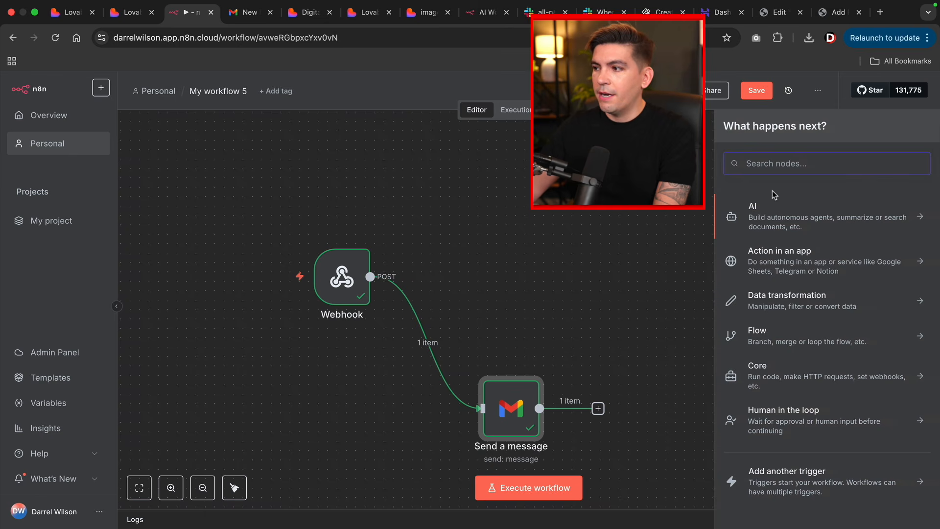
type("slack")
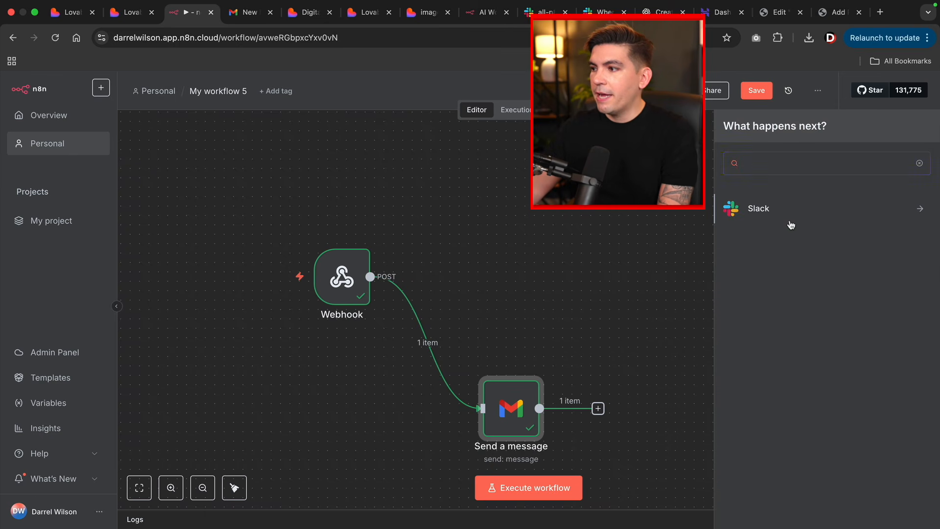
left_click(790, 222)
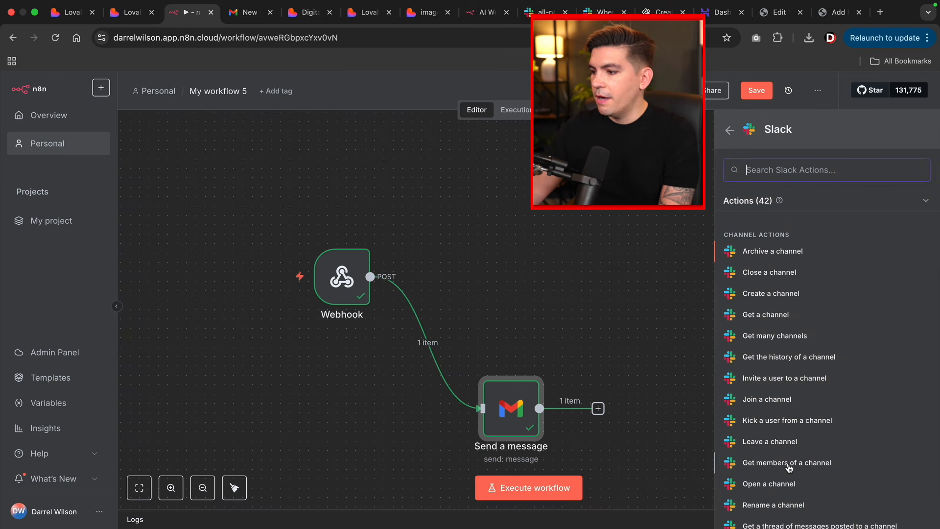
scroll(789, 468, "down", 3)
scroll(778, 446, "down", 10)
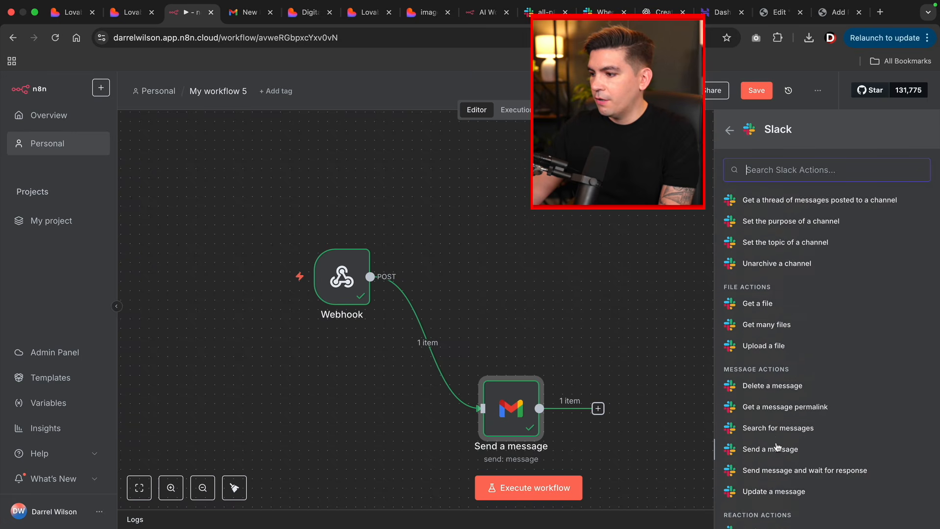
left_click(782, 253)
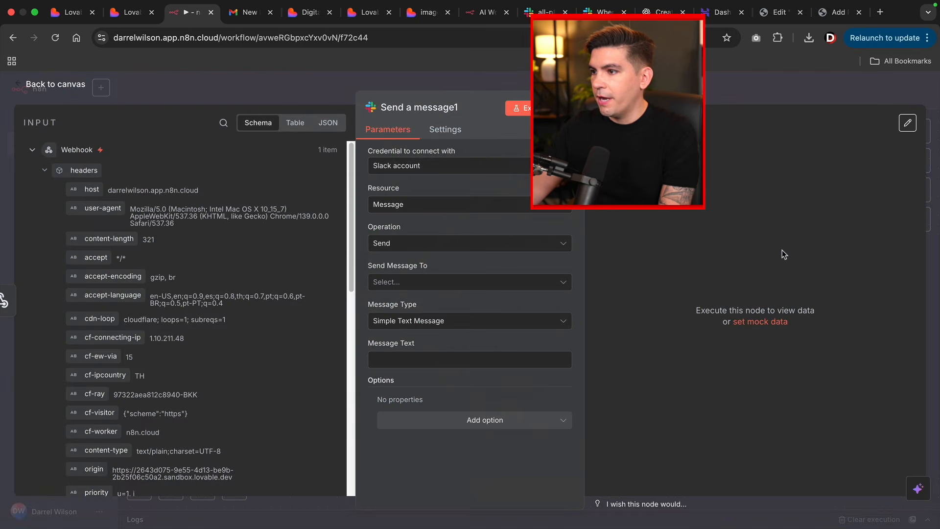
- Use the Slack account to post {{ $json.body }} to the all-n8n-lounge channel
left_click(461, 167)
left_click(451, 197)
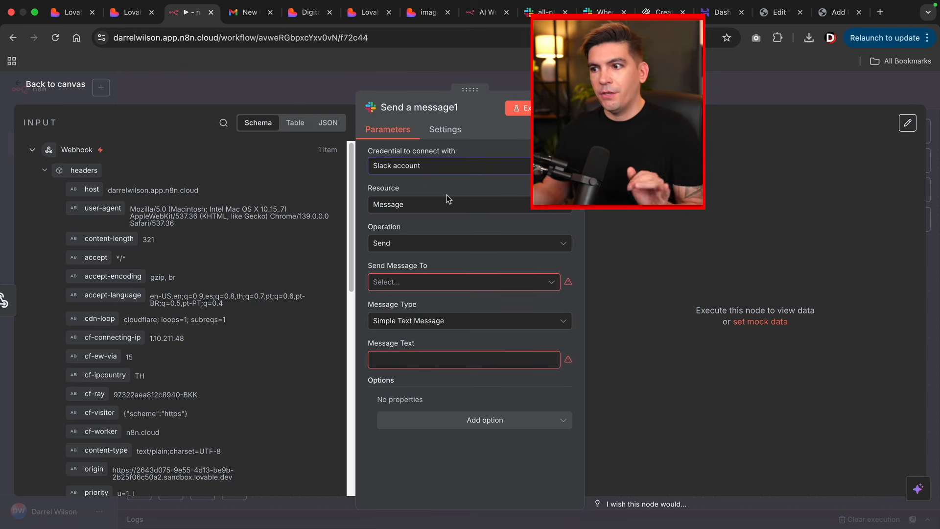
left_click(429, 288)
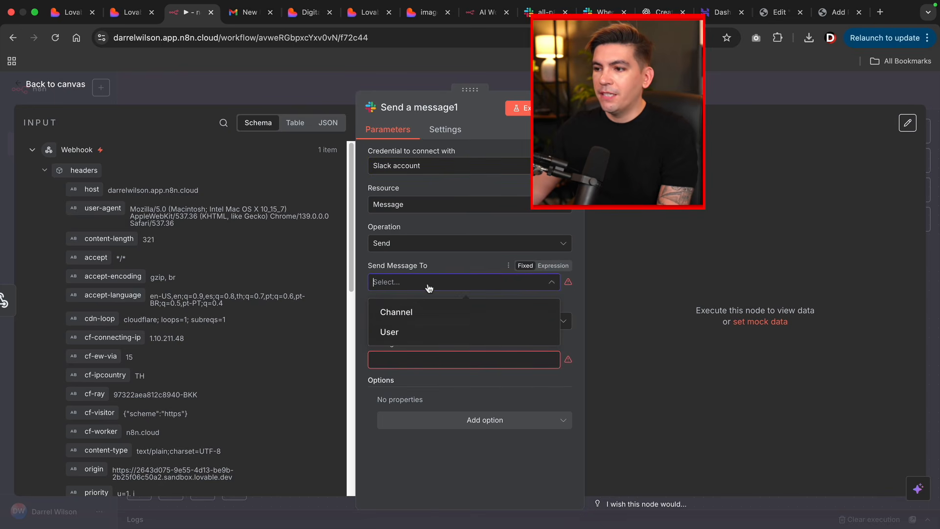
left_click(421, 317)
left_click(461, 321)
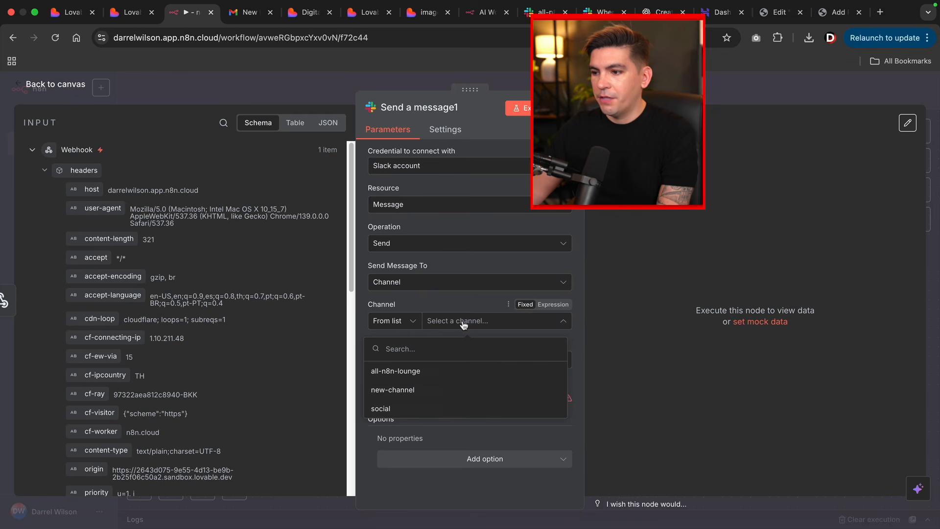
left_click(436, 371)
left_click(430, 399)
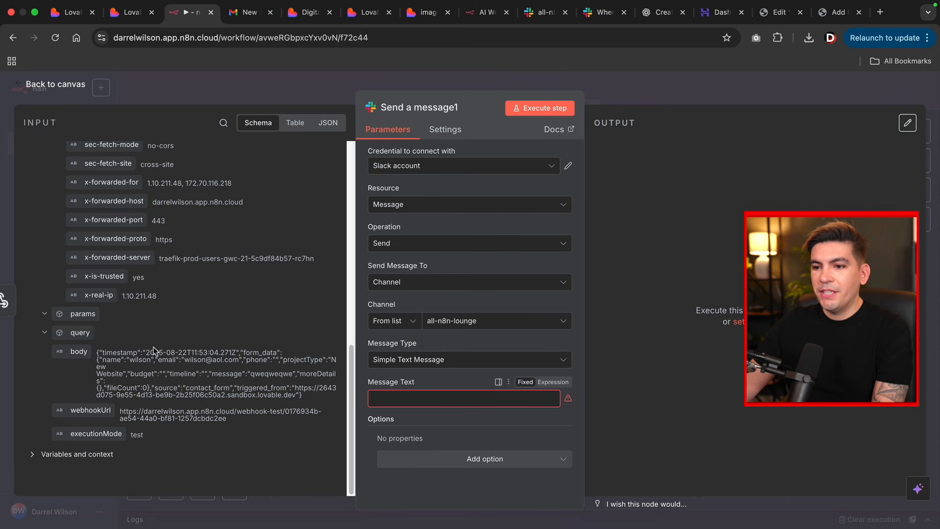
left_click_drag(79, 352, 401, 404)
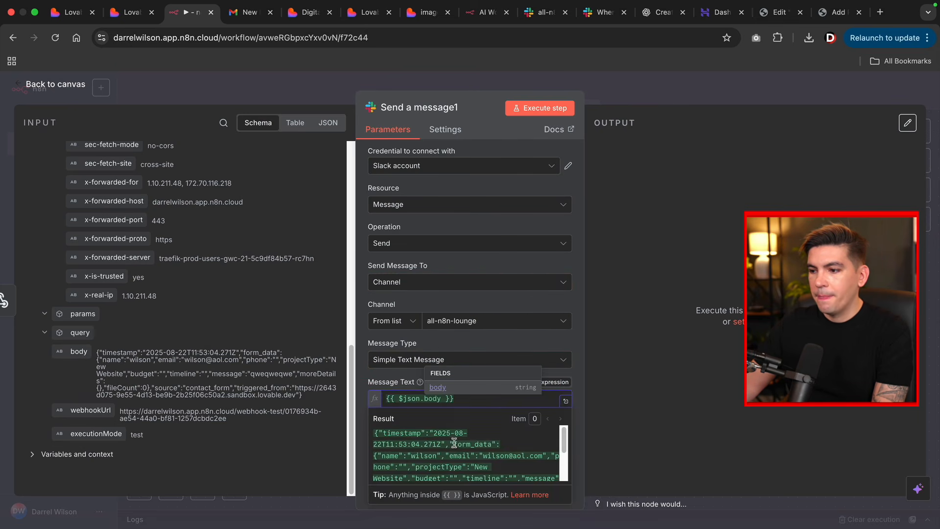
left_click(455, 443)
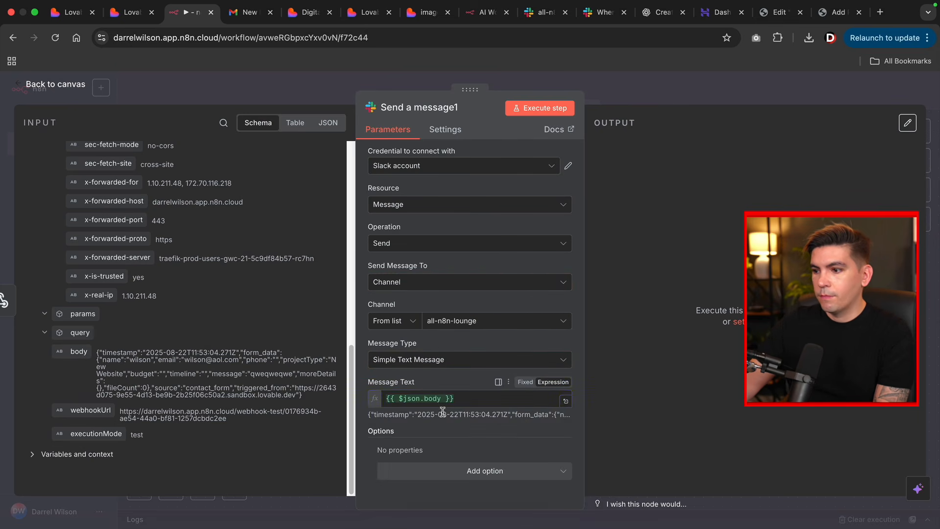
left_click(66, 89)
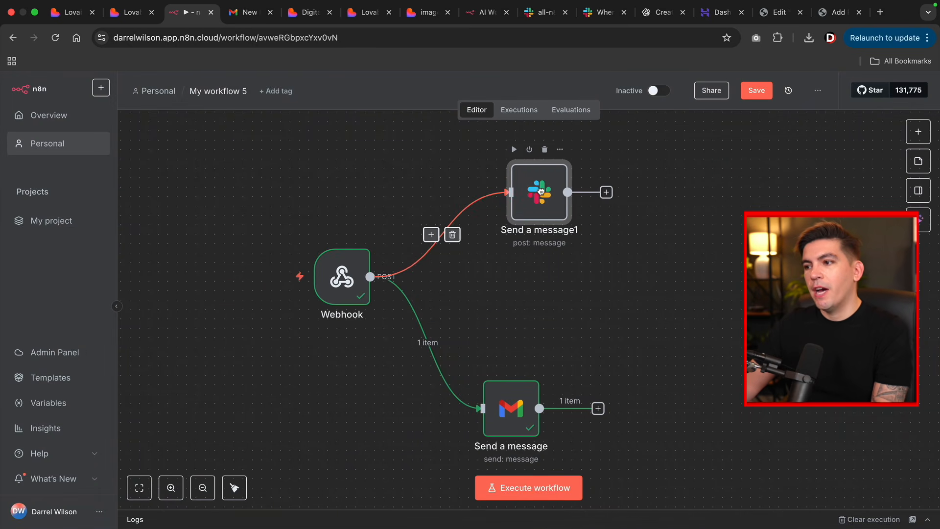
- Nudge the Slack node left, then fill the Lovable form's Name and Email fields
left_click_drag(541, 191, 515, 191)
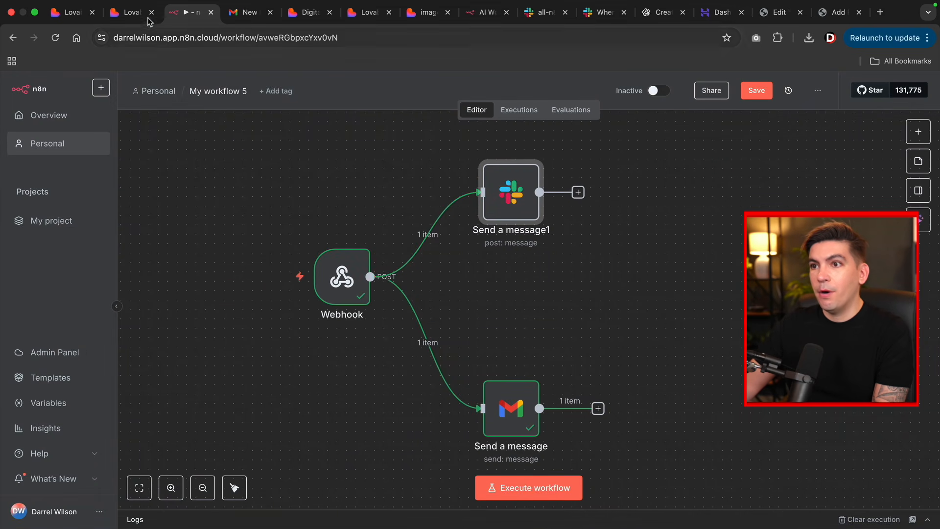
left_click(131, 12)
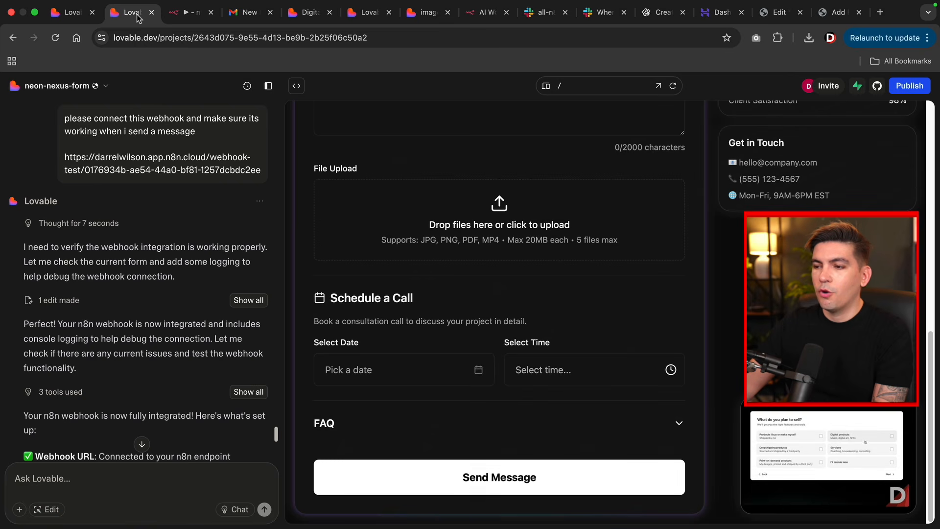
scroll(498, 296, "up", 10)
left_click(434, 231)
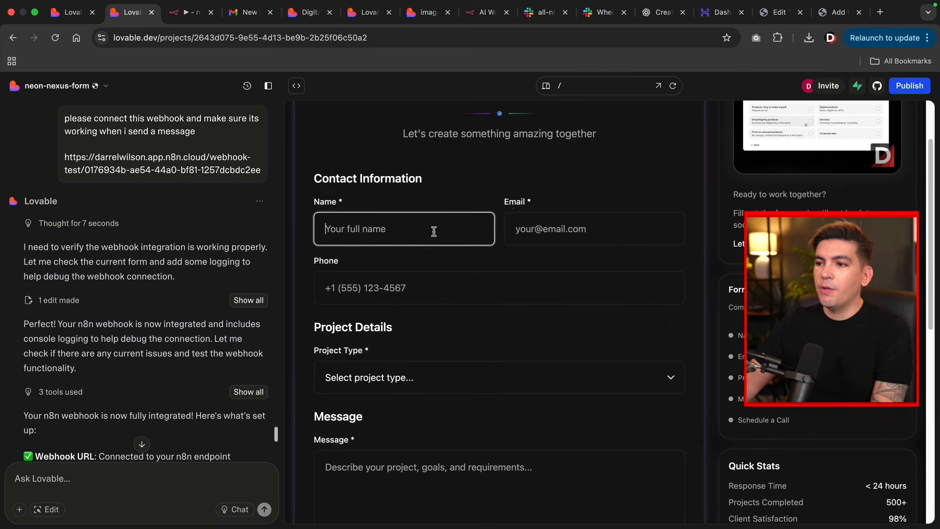
left_click(544, 232)
type("123")
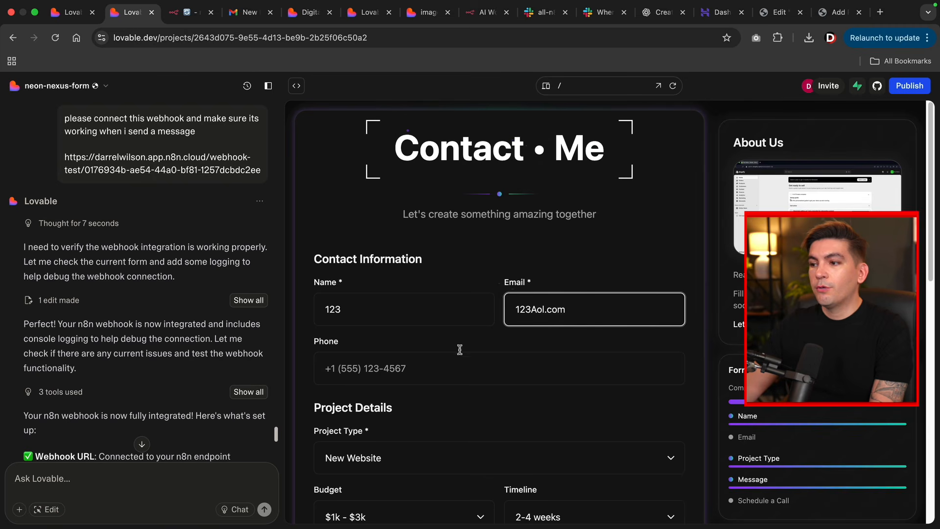
- Restart the n8n test listener and submit the Lovable contact form
left_click(191, 12)
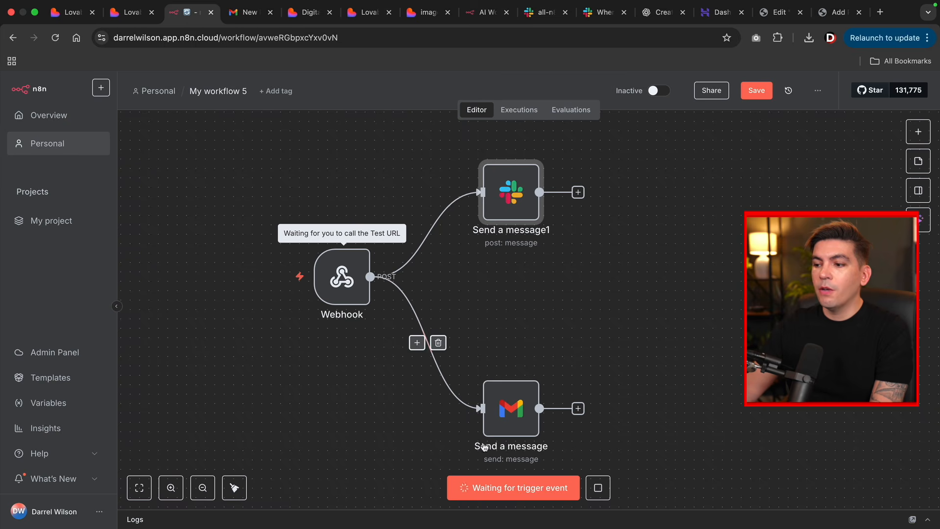
left_click(598, 488)
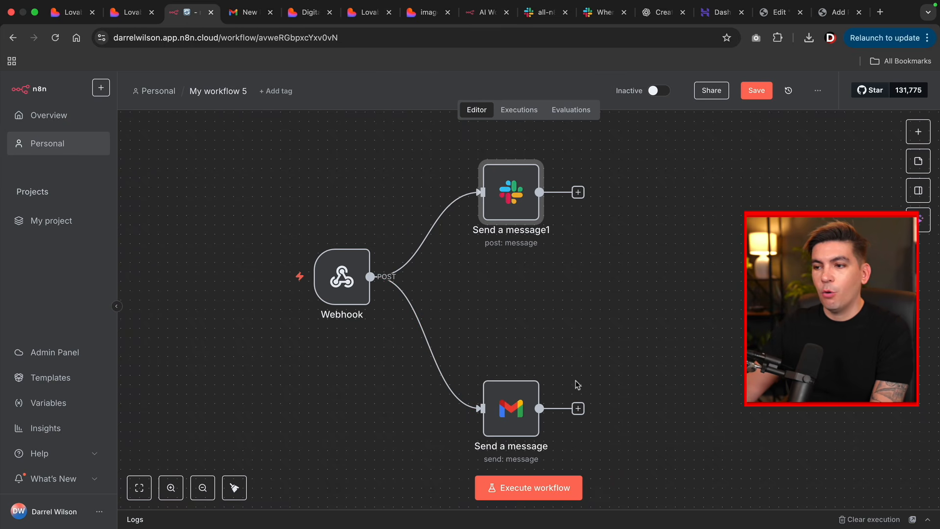
left_click(495, 488)
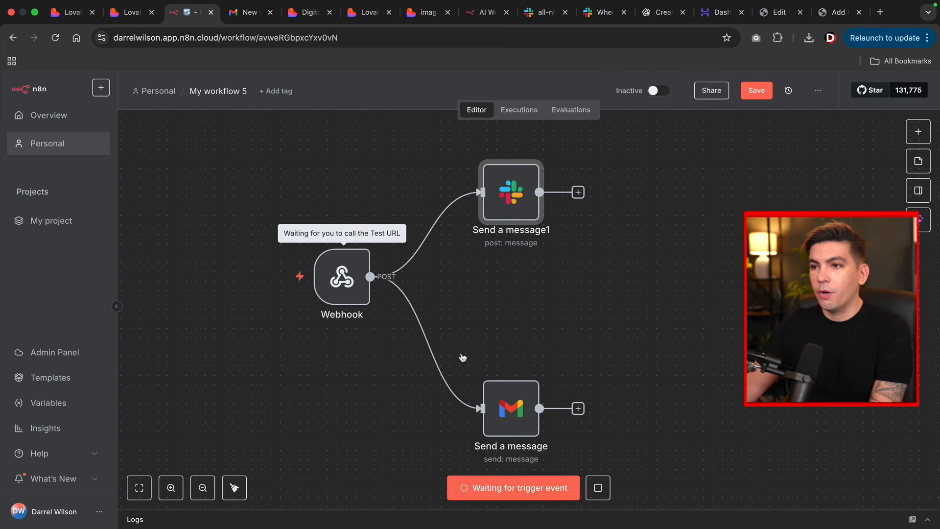
left_click(127, 13)
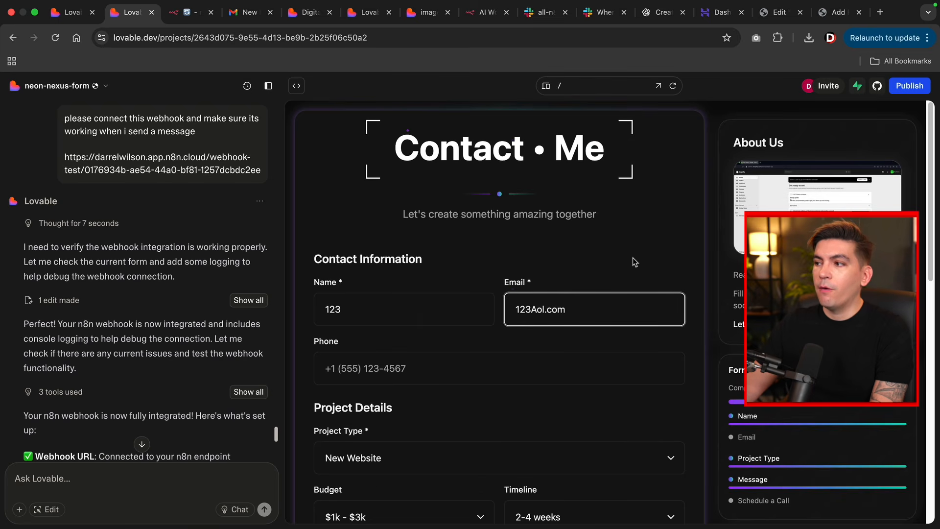
scroll(509, 441, "down", 15)
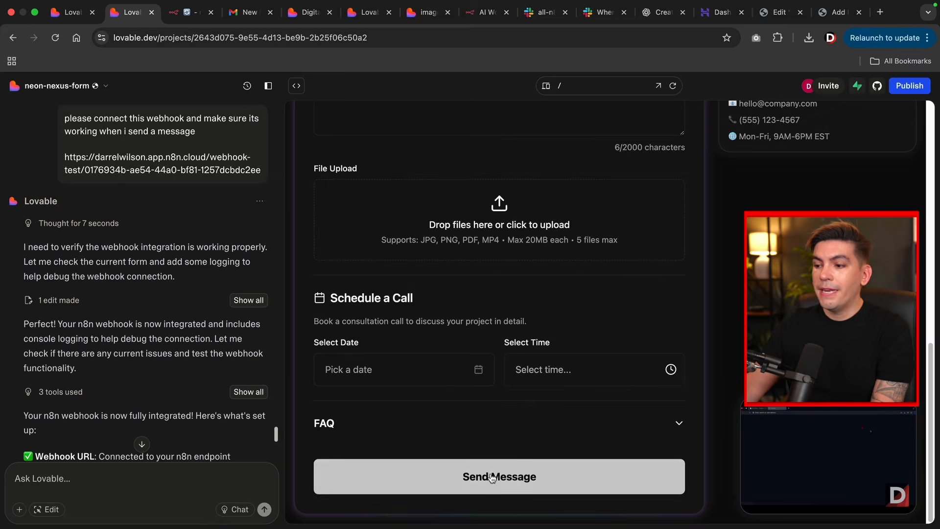
left_click(471, 478)
- Confirm the n8n run and look for the new email in the Gmail inbox
left_click(175, 16)
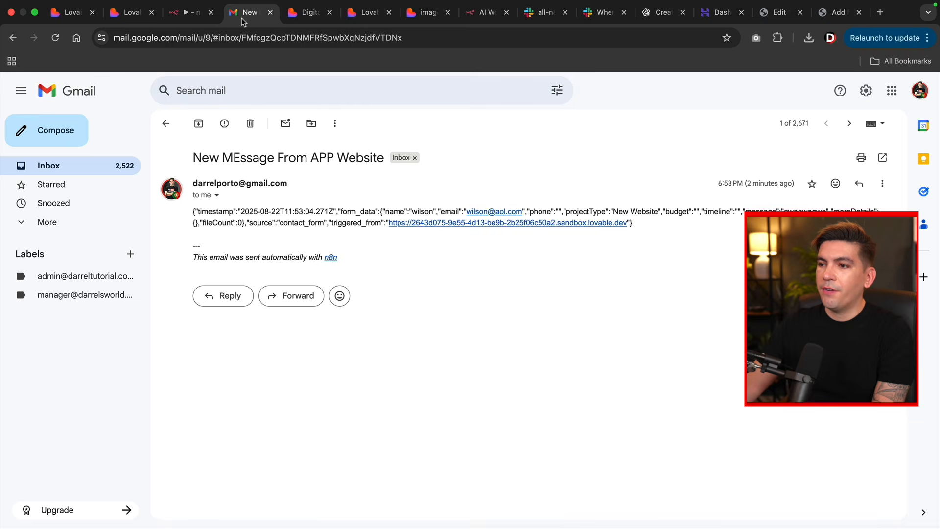
left_click(241, 16)
left_click(69, 167)
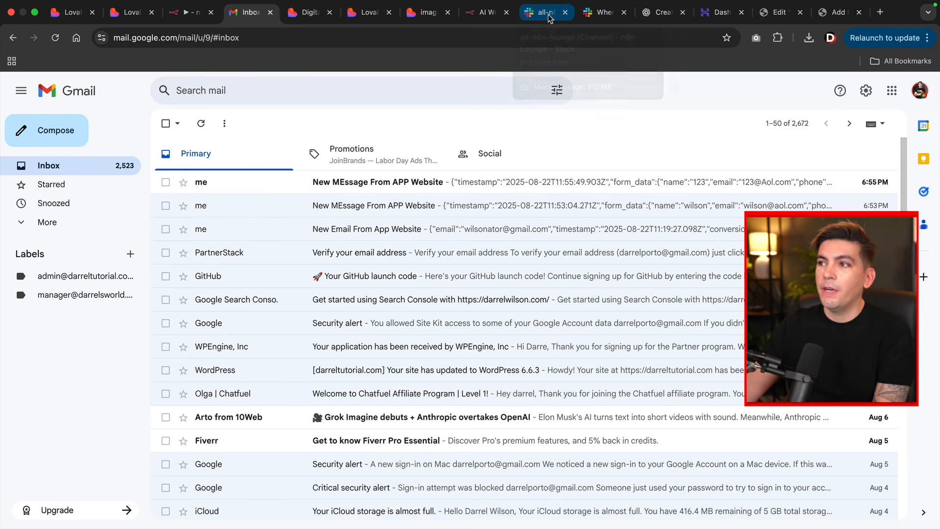
- Check the all-n8n-lounge Slack channel, then highlight the 'hello!' email's greeting and message text
left_click(549, 16)
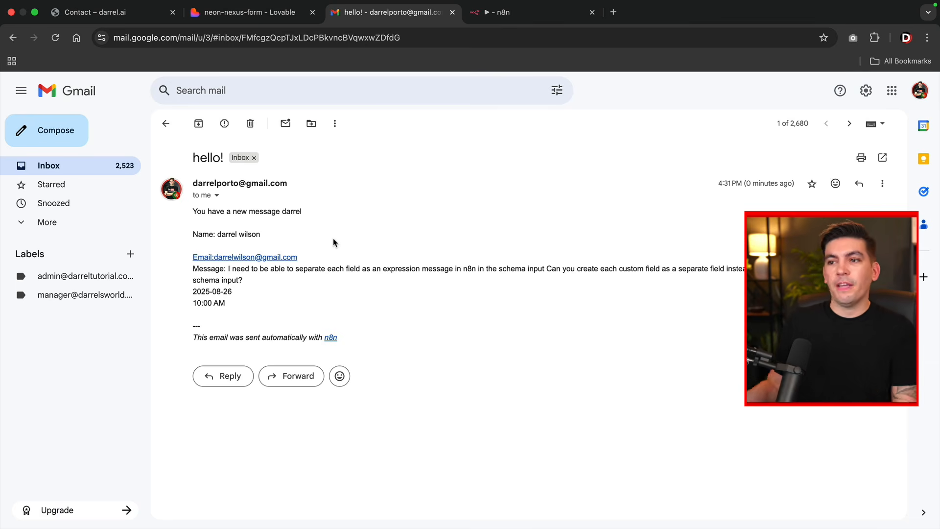
left_click_drag(191, 210, 294, 211)
left_click(269, 239)
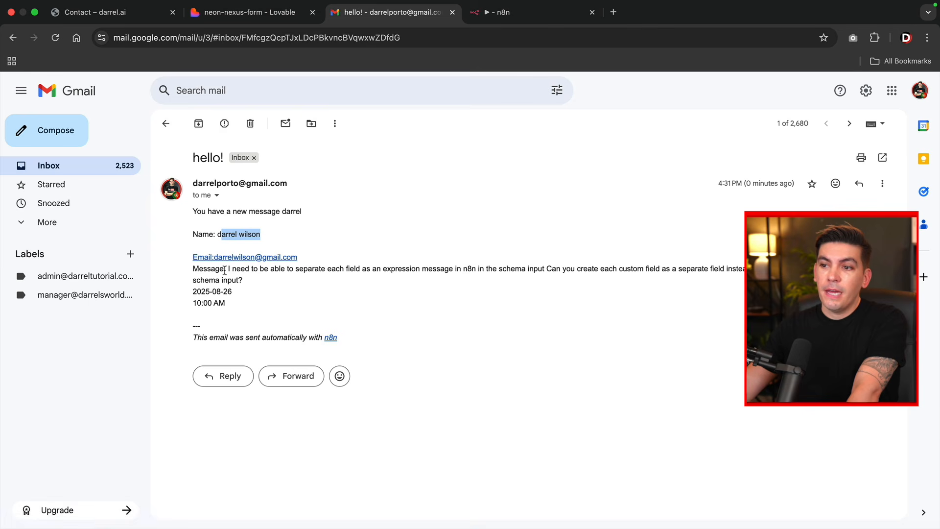
left_click_drag(230, 270, 223, 292)
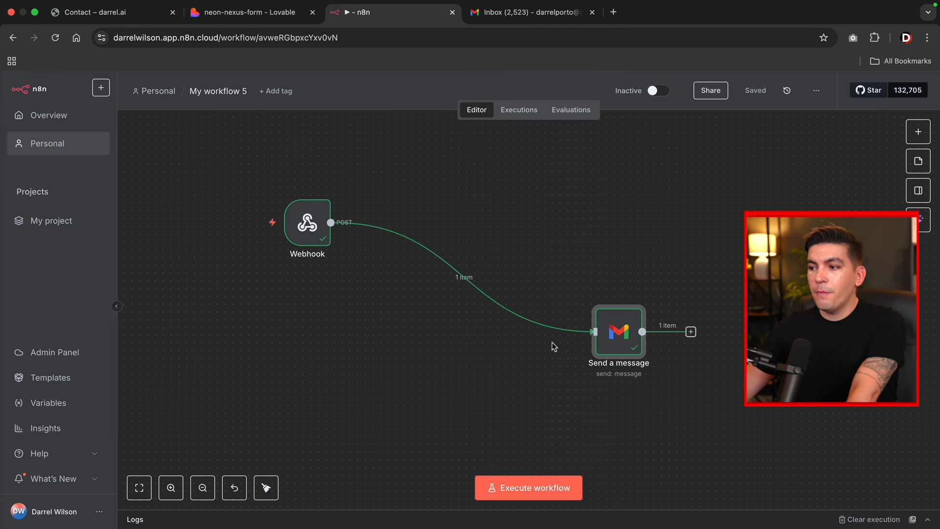
- Open the Gmail 'Send a message' node's parameters
double_click(619, 332)
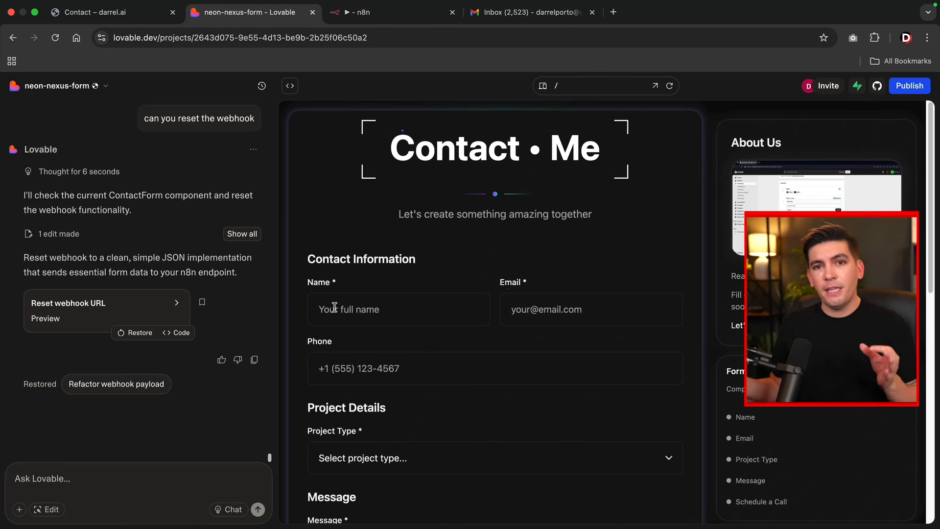
- Ask Lovable to send every form field as a separate webhook parameter, pasting the form description
type("A contact form that makes n8n automation dead simple - just drag and drop any field you need without complex JSON parsing or conditional logic in your workflows.  This approach transforms a typical \"dump everything in one JSON blob\" form into an n8n-friendly, field-by-field accessible webhook that your audience can immediately use for their automation projects!")
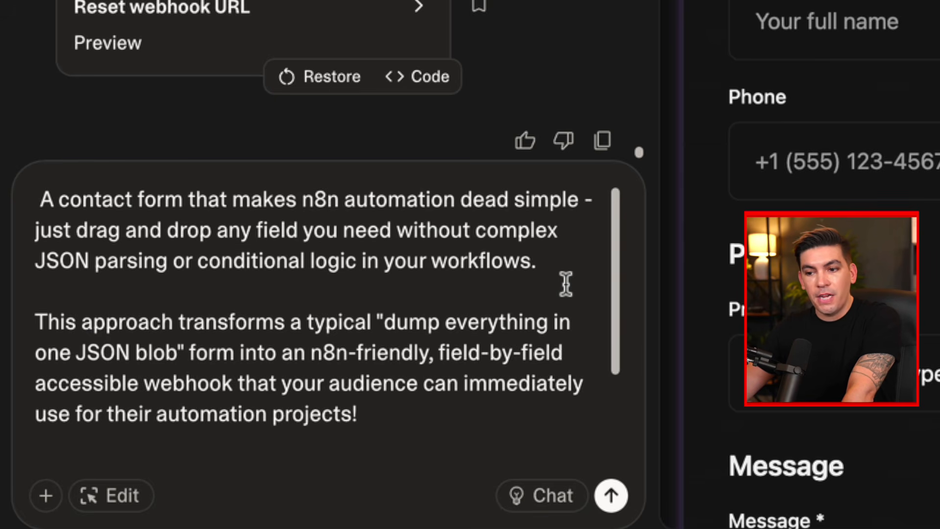
type("I need to be able to separate each field as an expression message in n8n in the schema input Can you create each custom field as a separate field instead of adding all fields in the body in the schema input?")
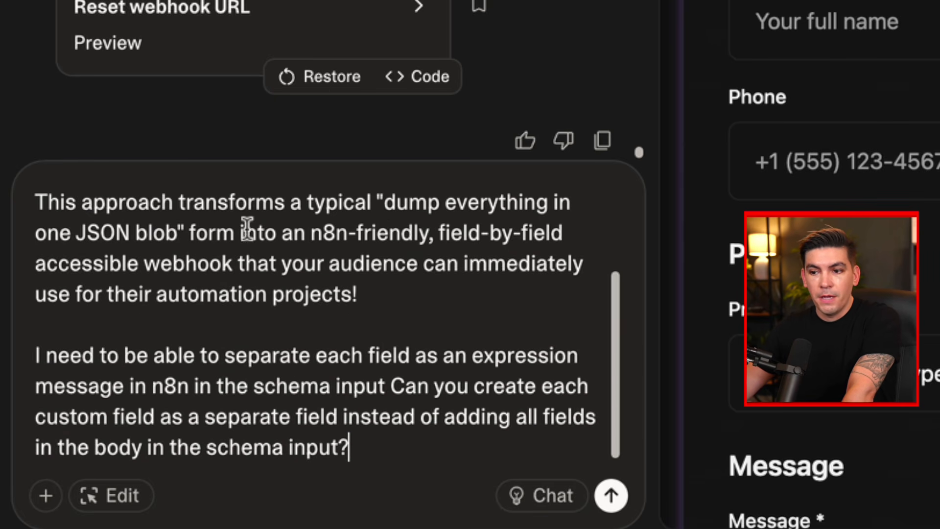
left_click_drag(62, 202, 374, 288)
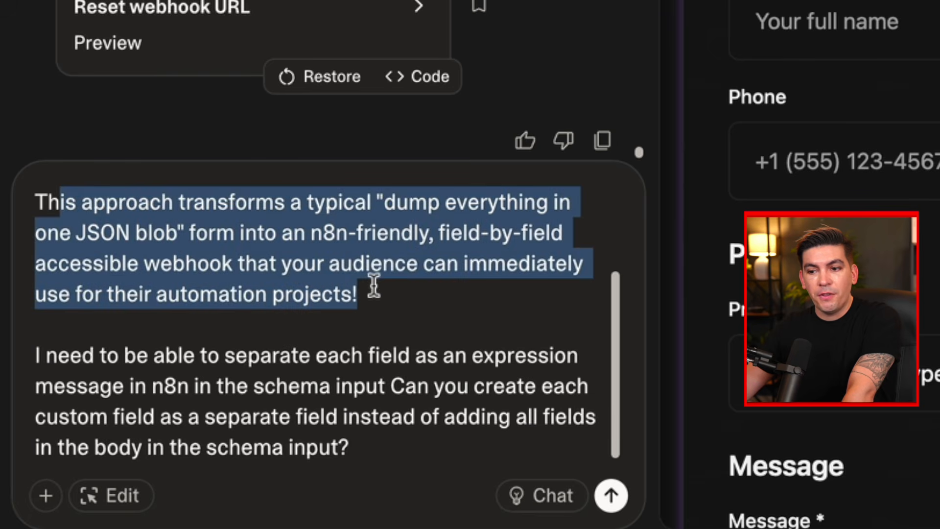
left_click(230, 329)
left_click_drag(55, 361, 333, 371)
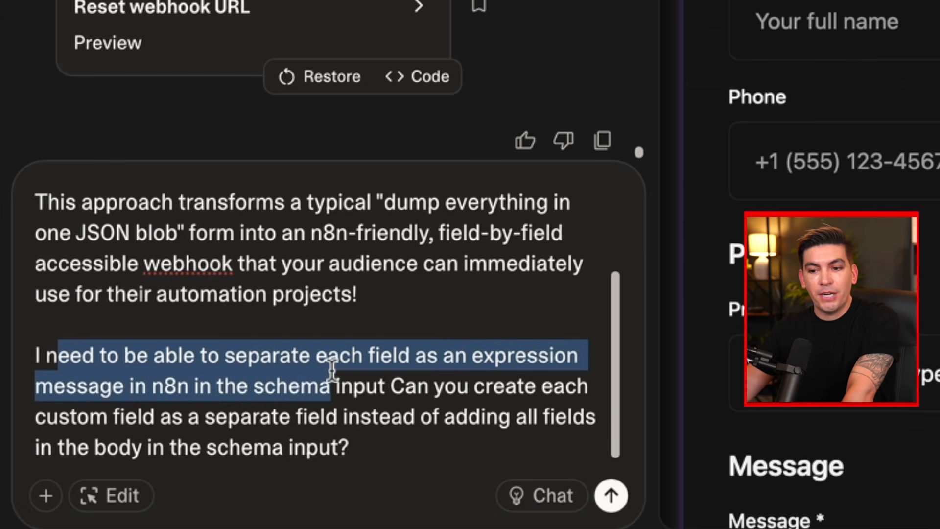
left_click(390, 322)
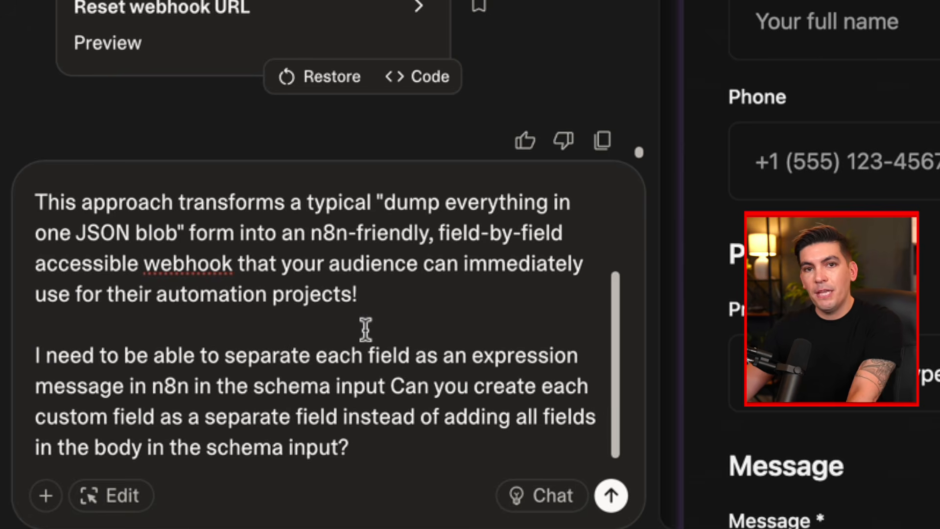
left_click(611, 496)
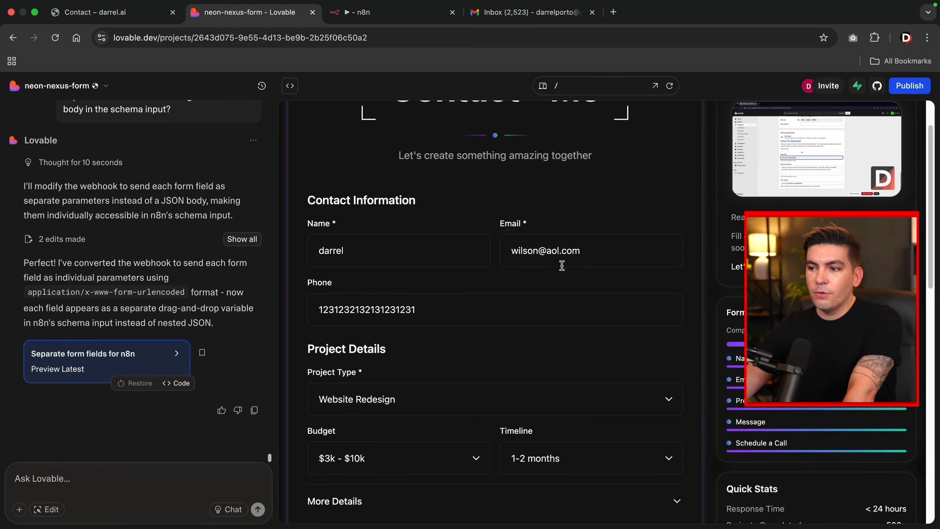
scroll(562, 265, "down", 6)
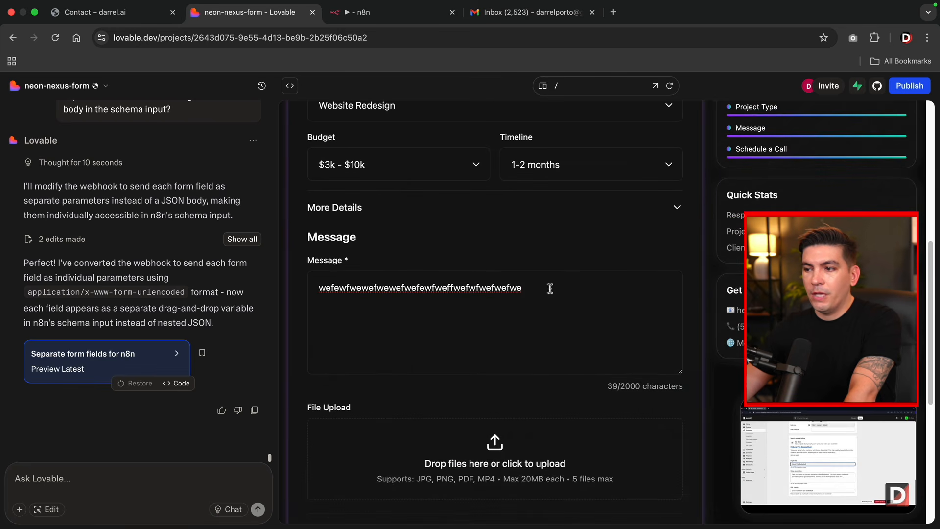
left_click(550, 288)
type("67887687658678678678")
scroll(533, 311, "down", 1)
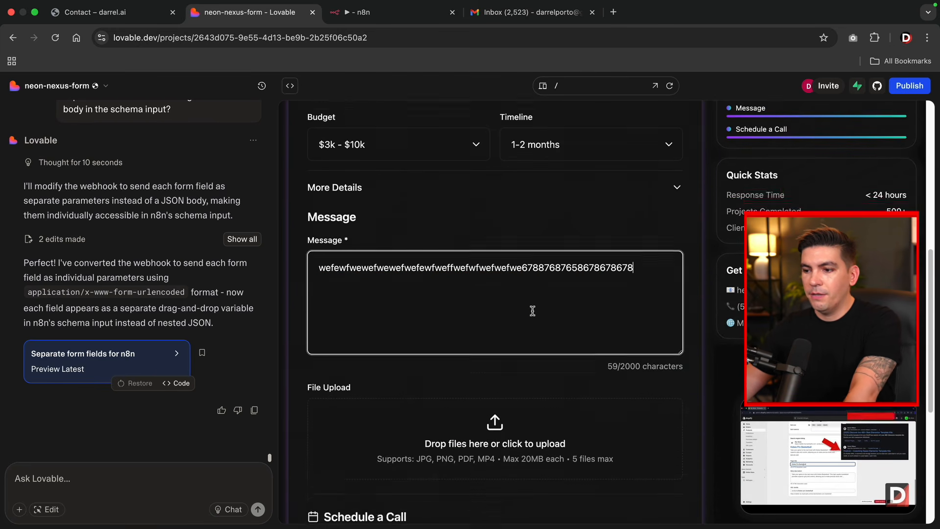
scroll(532, 311, "down", 6)
left_click(435, 317)
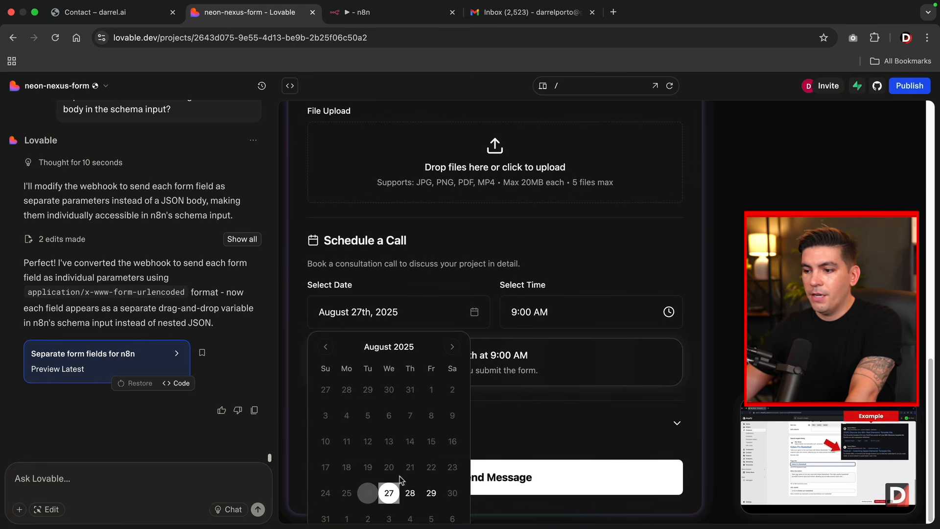
left_click(411, 493)
left_click(517, 441)
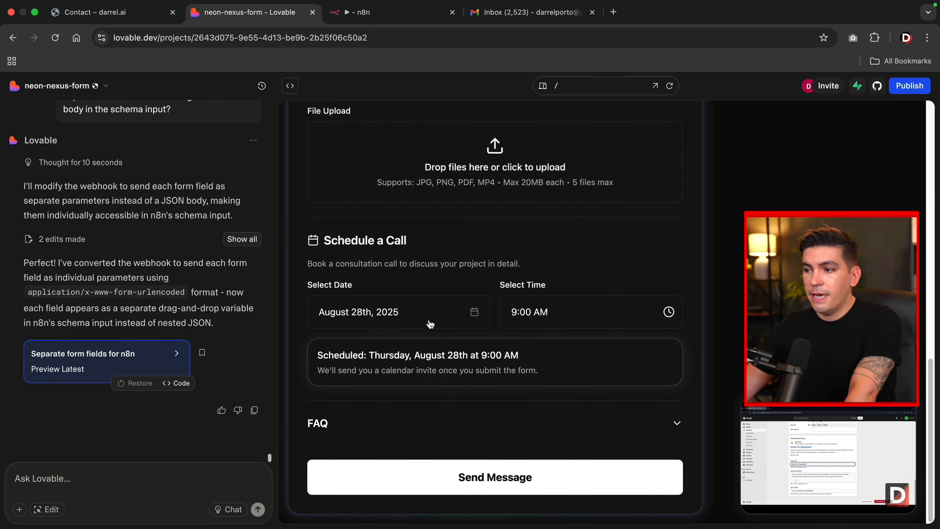
- Execute the n8n workflow, submit the form, and check the run
left_click(395, 20)
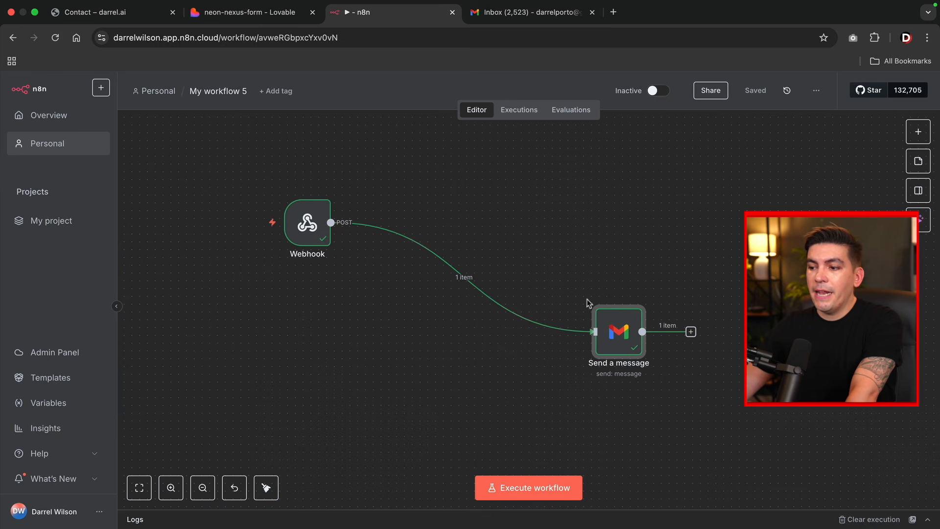
left_click(536, 482)
left_click(255, 12)
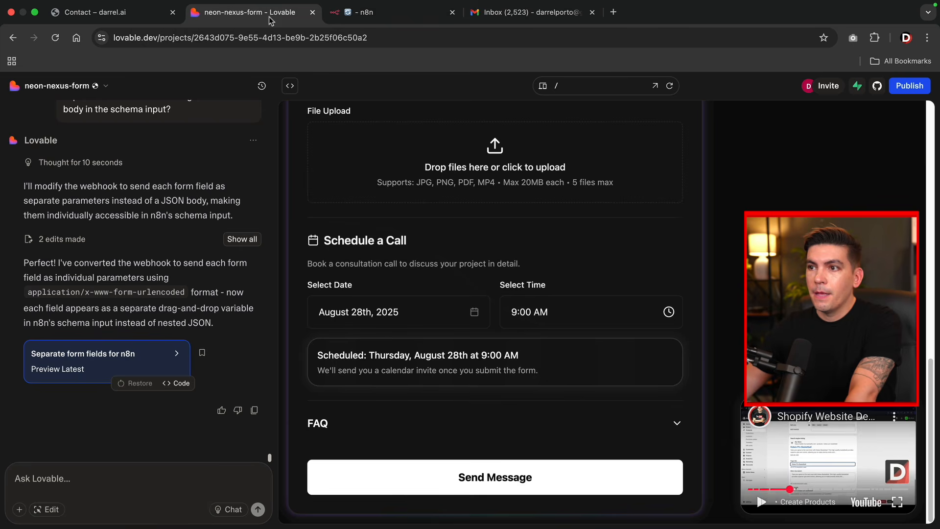
left_click(445, 476)
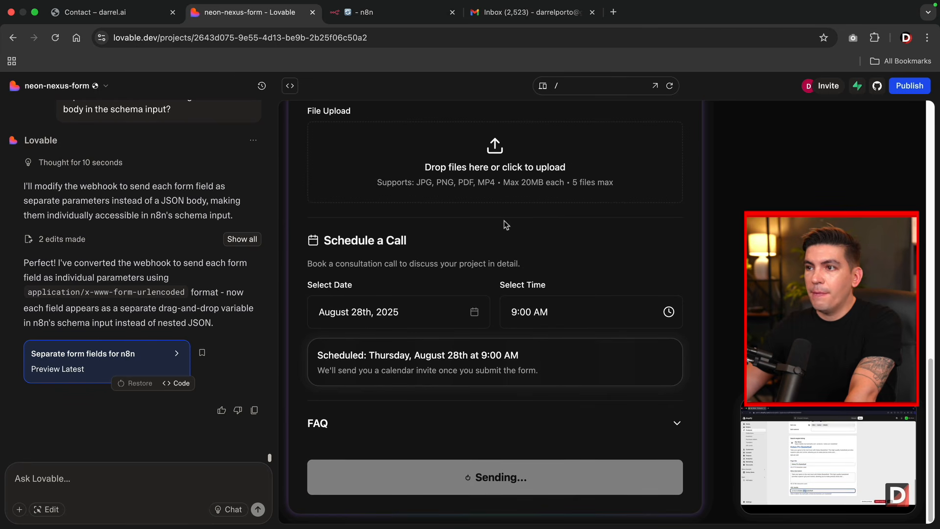
left_click(403, 20)
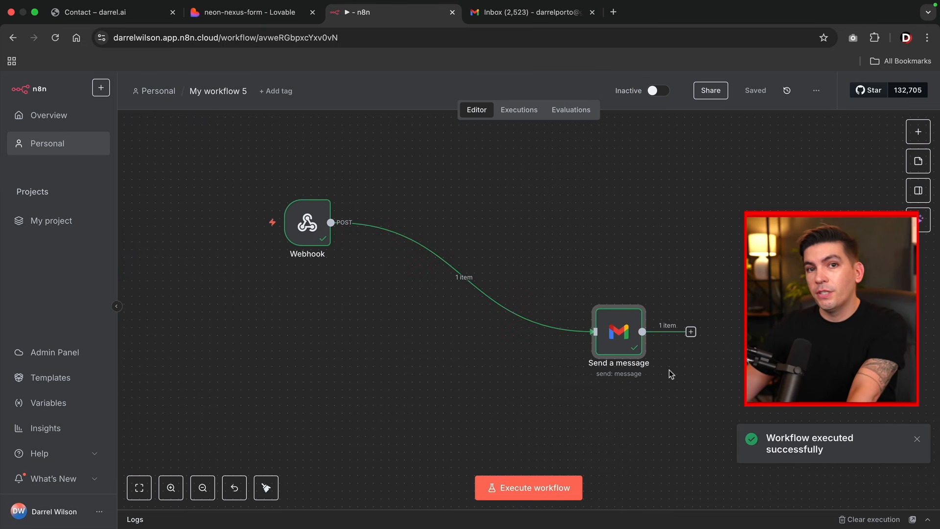
- Start the Gmail Message with a 'You have a new message' greeting, a <br>, and contact_name
mouse_move(592, 302)
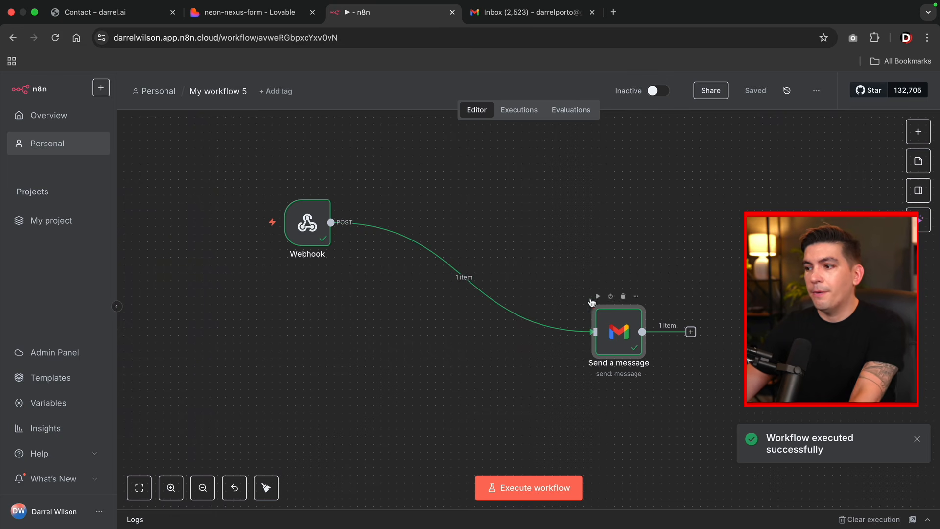
double_click(618, 322)
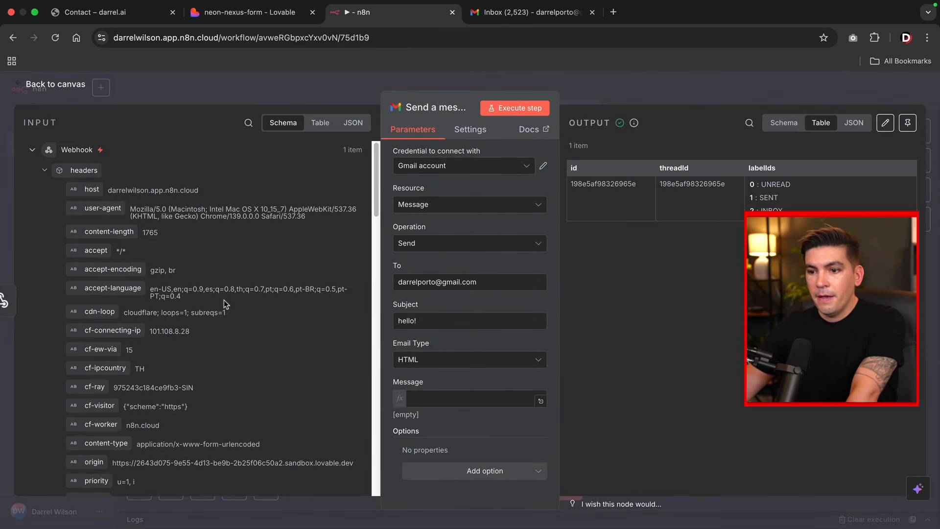
scroll(223, 299, "down", 10)
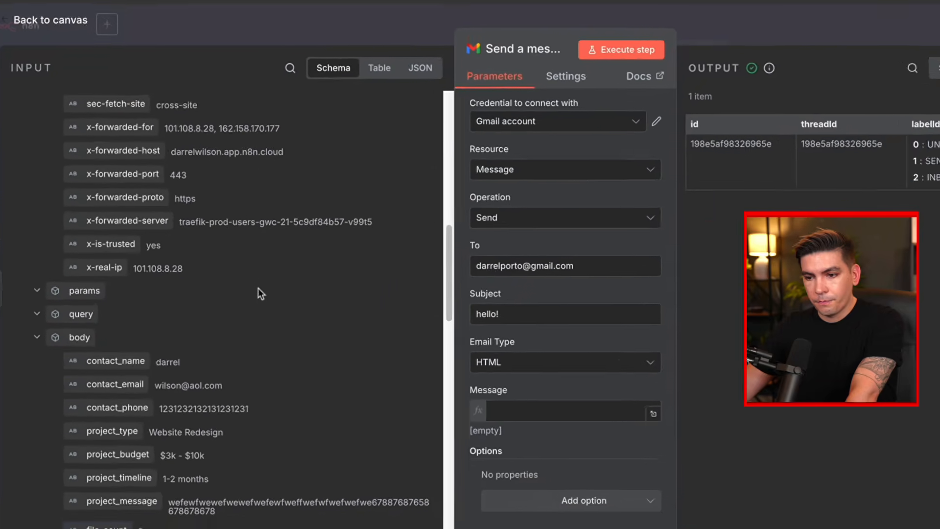
scroll(258, 289, "down", 5)
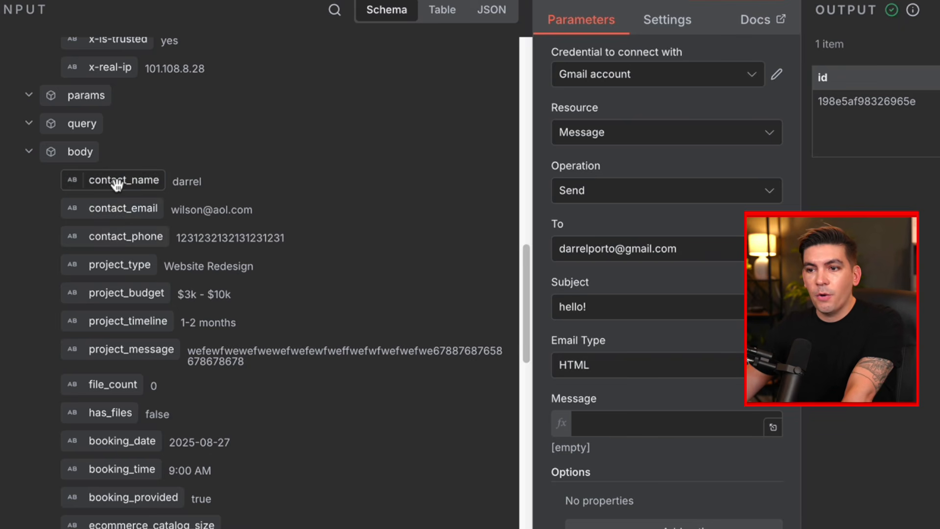
left_click_drag(112, 184, 610, 424)
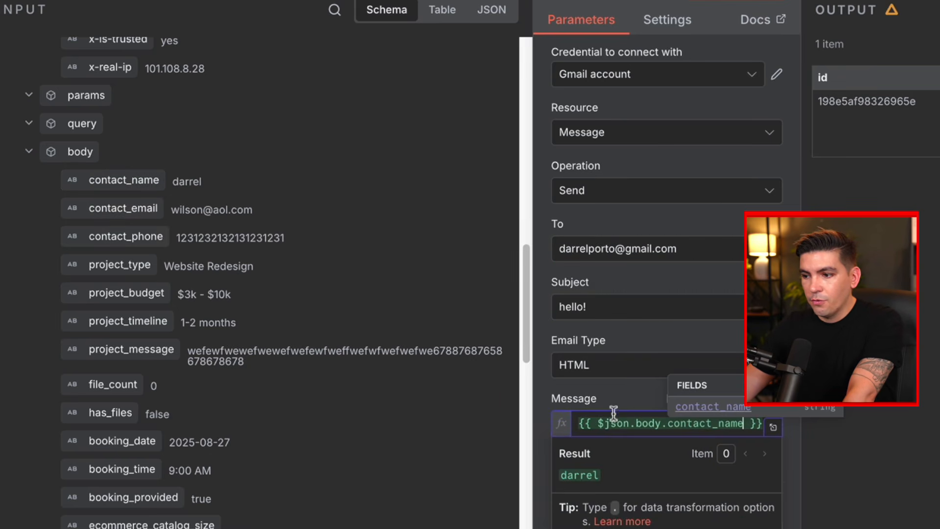
left_click(578, 422)
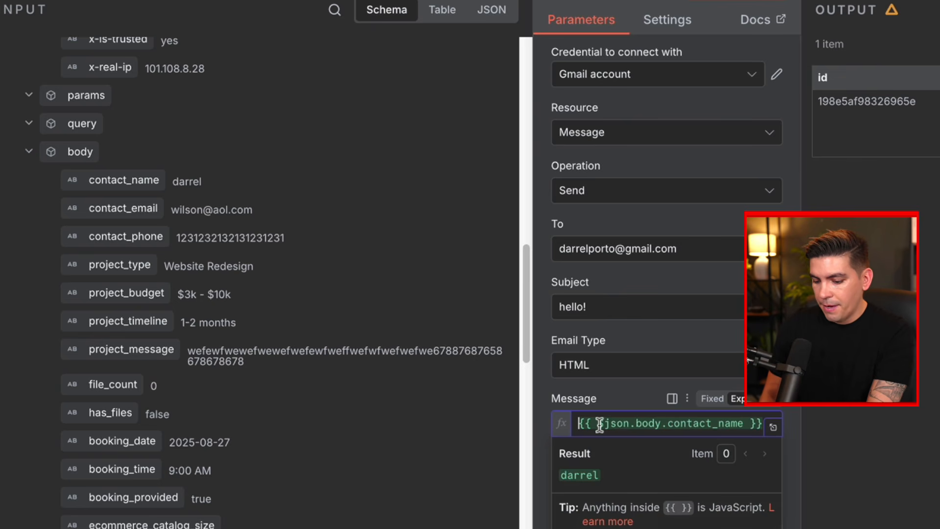
type("<br")
key("BackSpace")
key("BackSpace")
key("BackSpace")
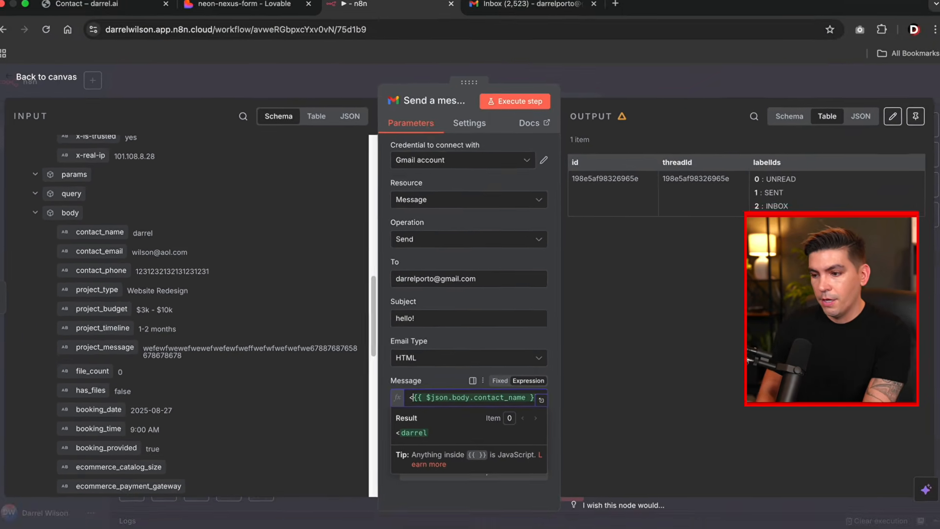
type("<br>")
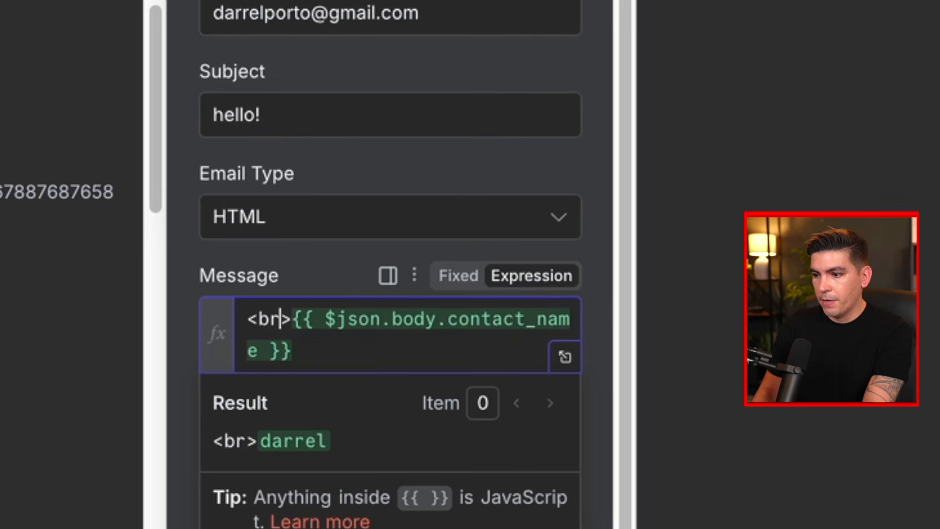
key("Return")
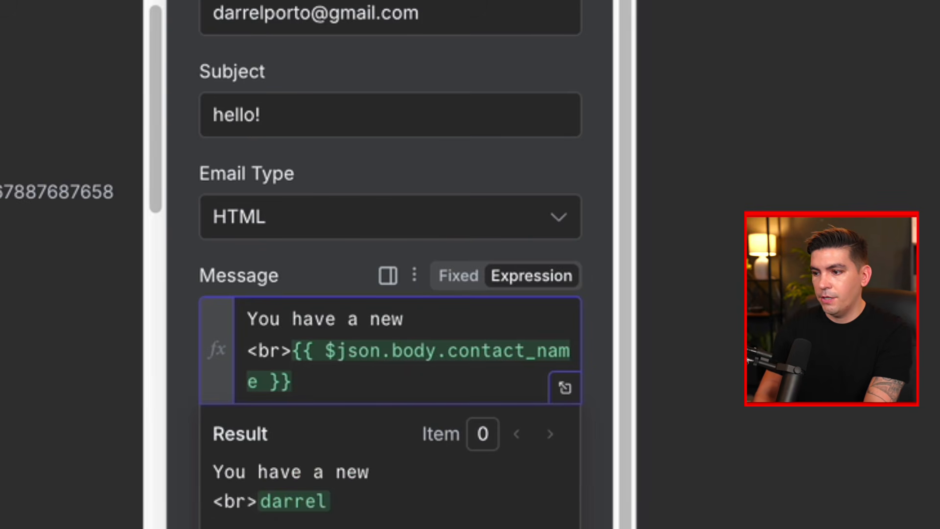
type("You have a new message darrel")
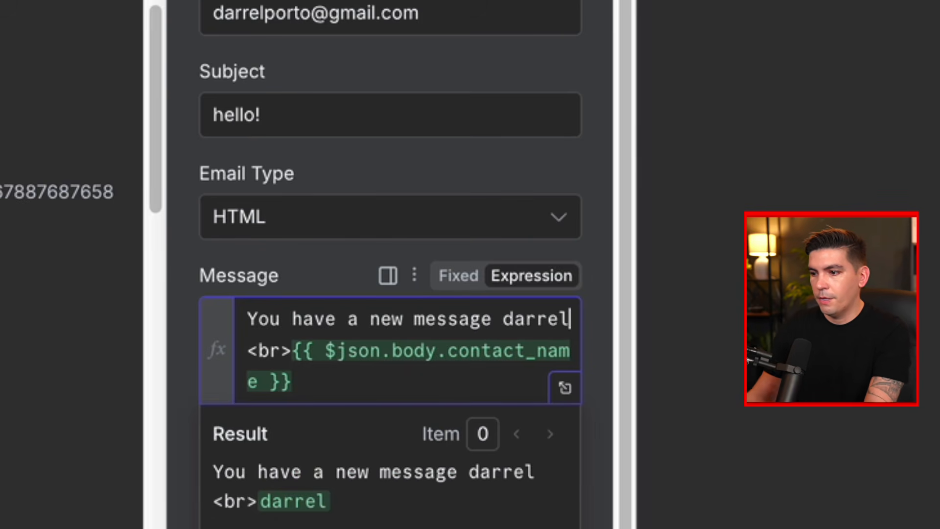
- Insert contact_email and project_message into the Message, then open the full expression editor
left_click(347, 381)
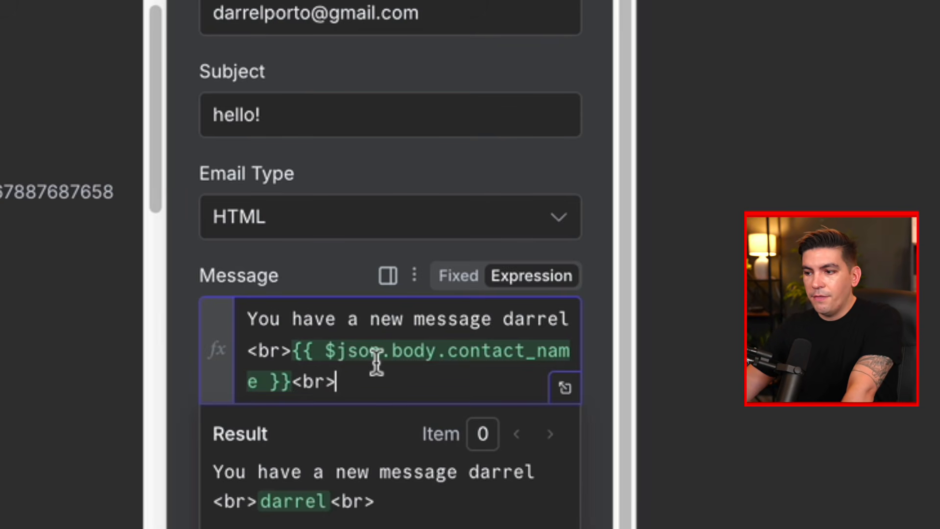
left_click_drag(73, 220, 440, 411)
left_click(423, 418)
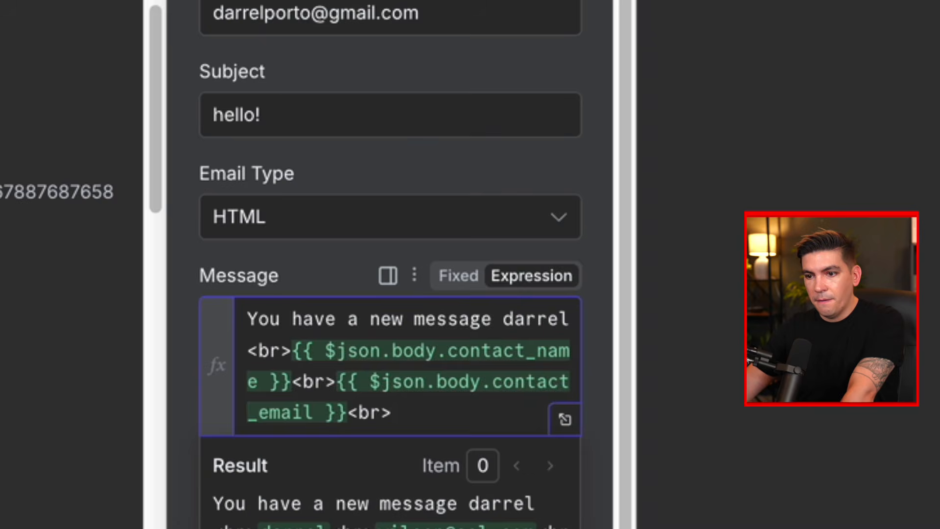
left_click_drag(49, 191, 419, 413)
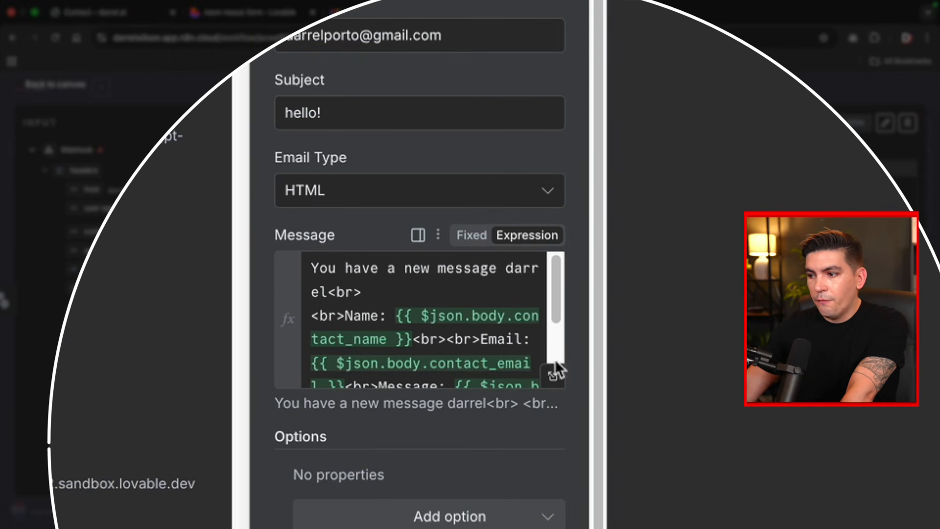
left_click(556, 382)
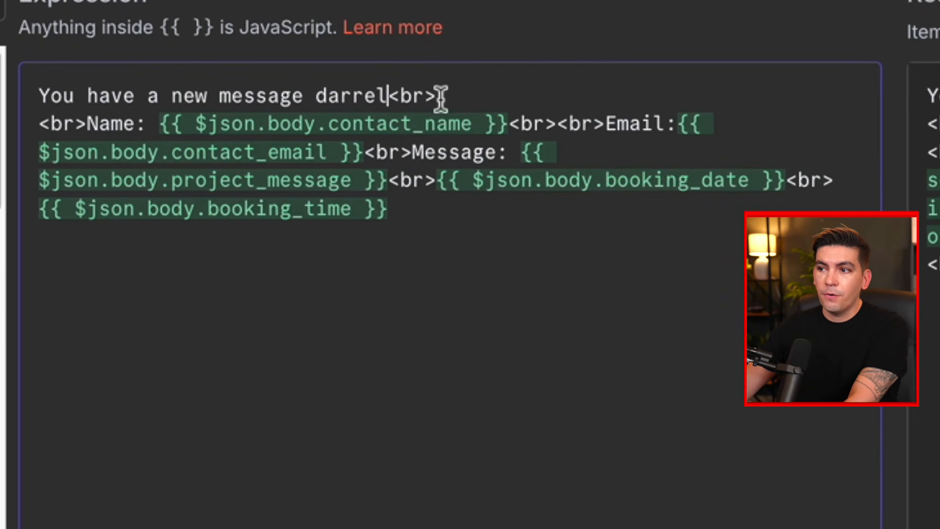
- Add a <br> line break before the Message label, clearing stray characters
left_click(463, 95)
left_click(87, 125)
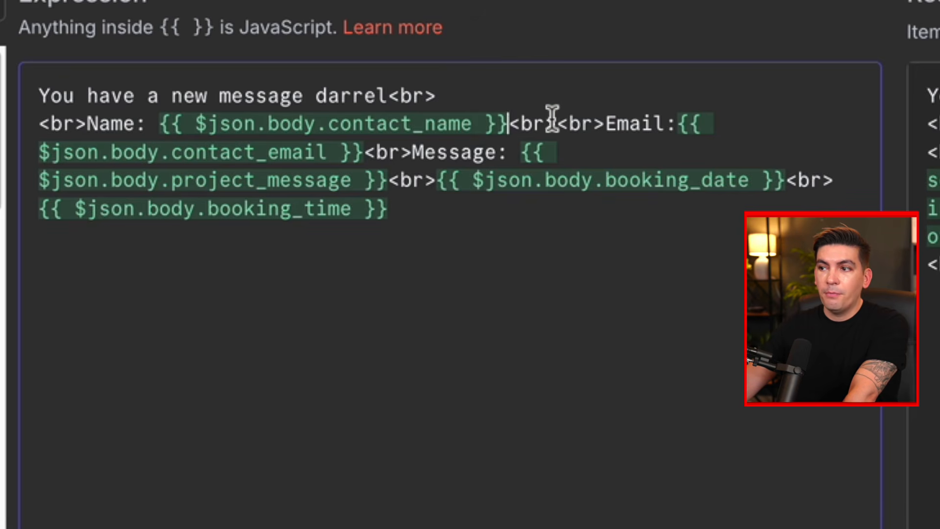
left_click(609, 124)
type("dsadasd")
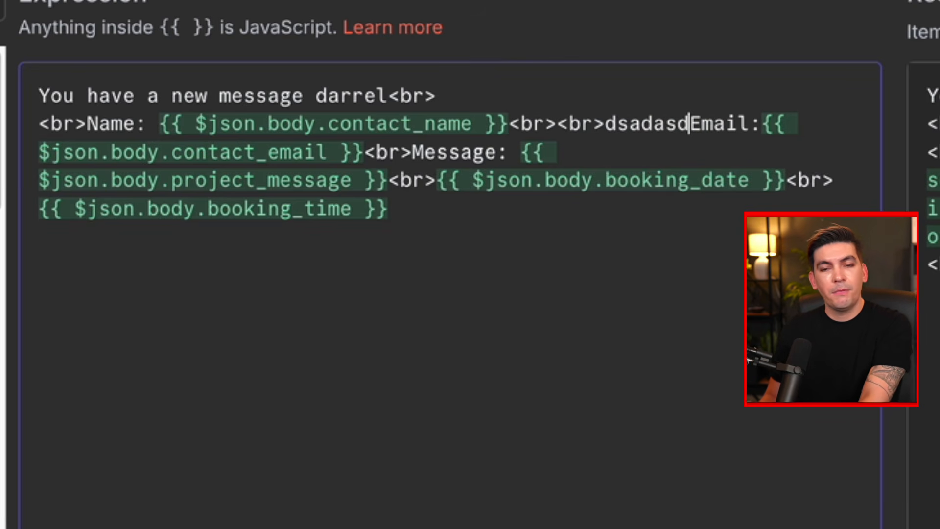
key("BackSpace")
key("BackSpace")
key("BackSpace")
key("BackSpace")
key("BackSpace")
key("BackSpace")
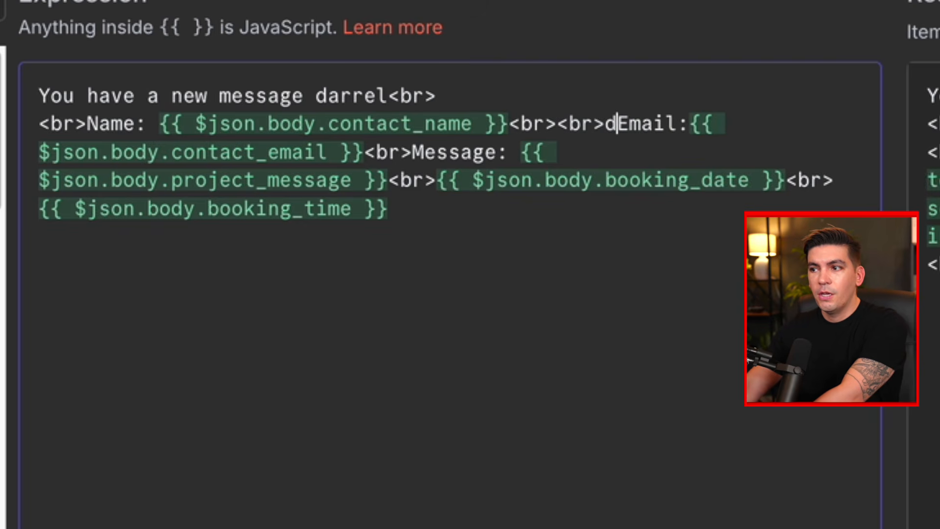
key("BackSpace")
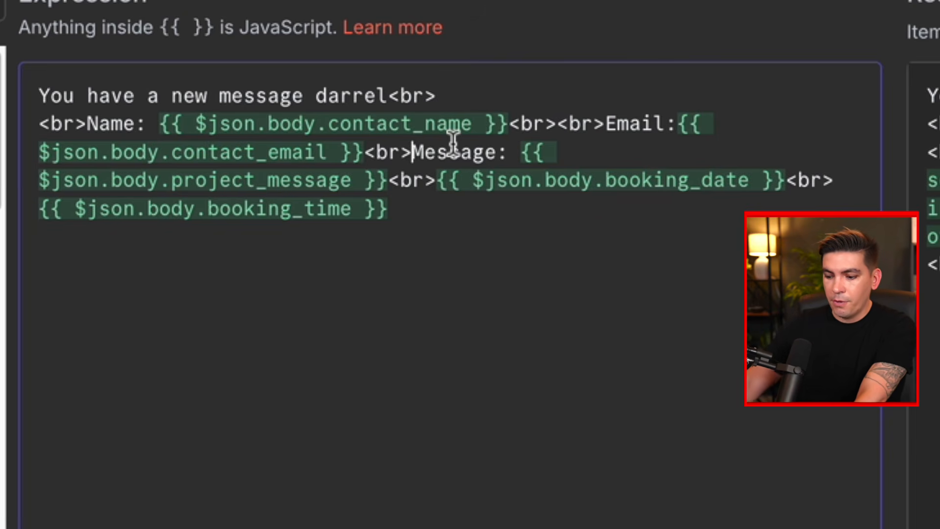
left_click(412, 153)
type("<br>")
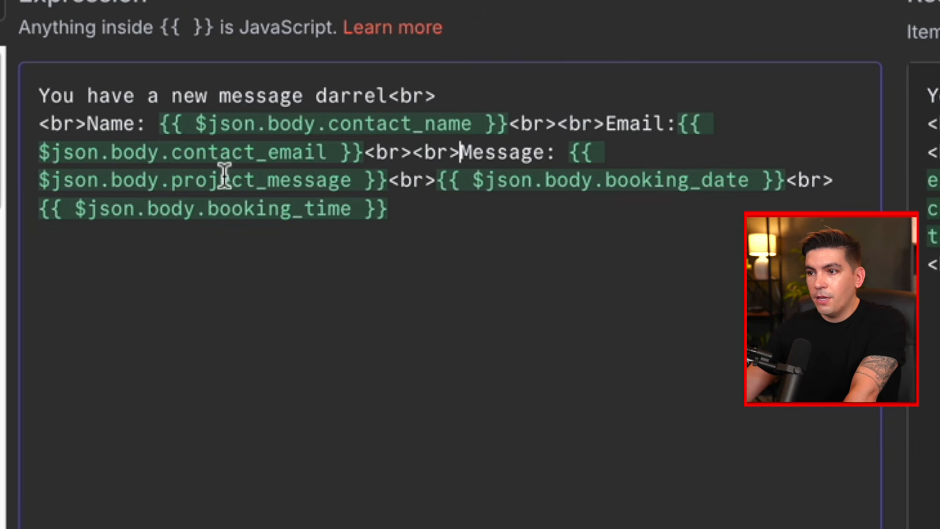
- Label the booking lines with 'Date:' and 'Time:'
left_click_drag(618, 182, 714, 183)
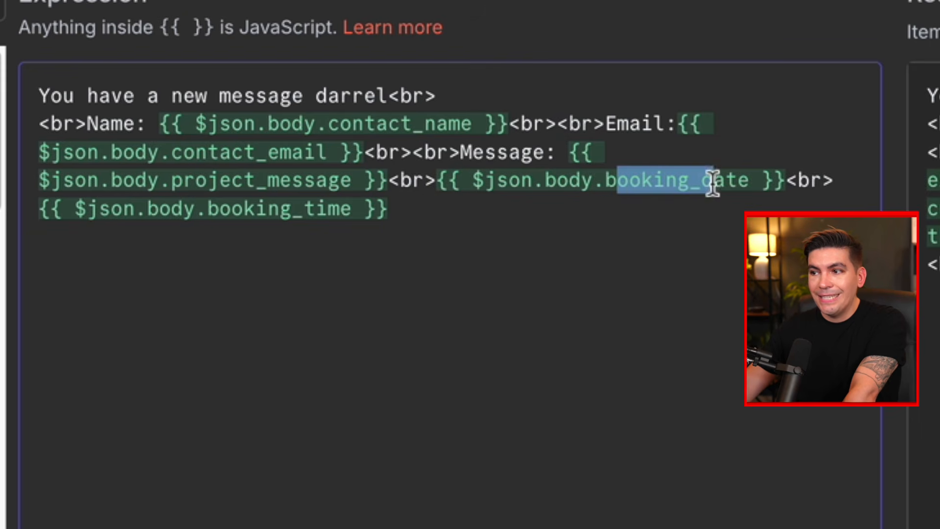
left_click(439, 181)
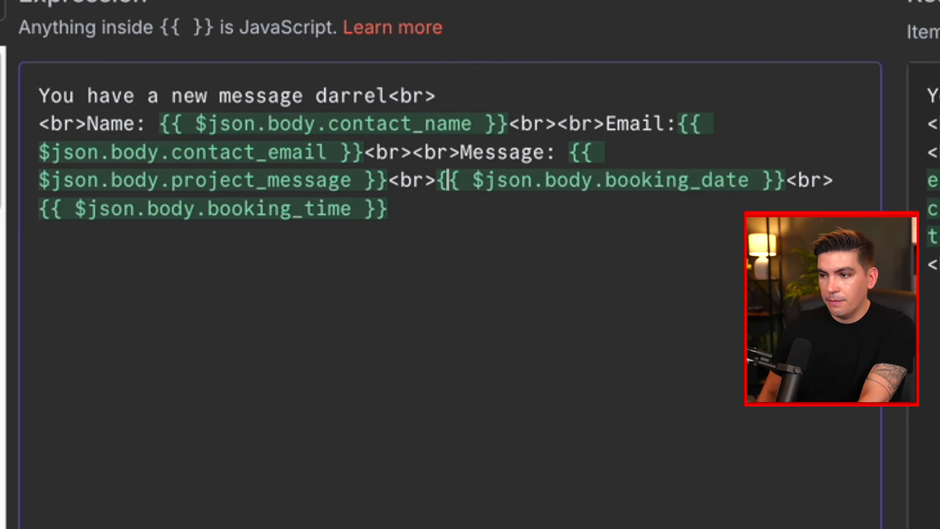
type("Date")
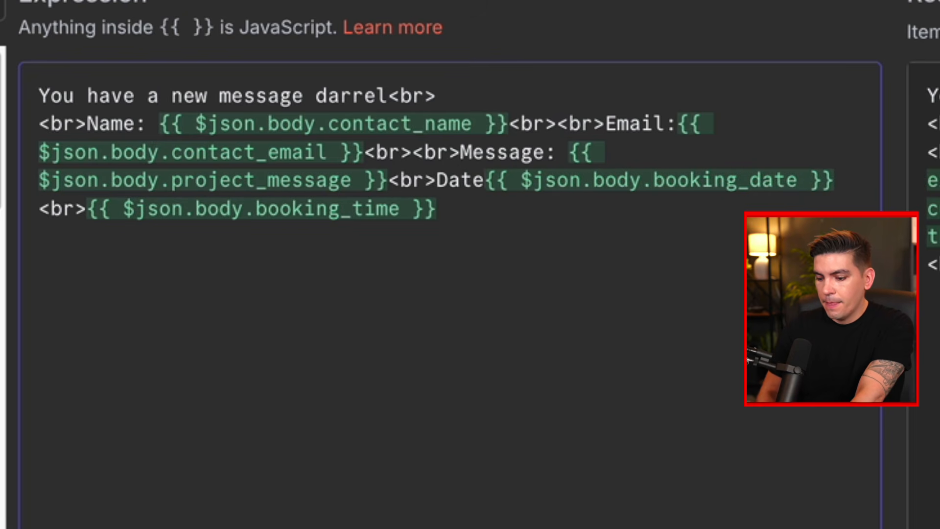
type(":")
left_click(82, 209)
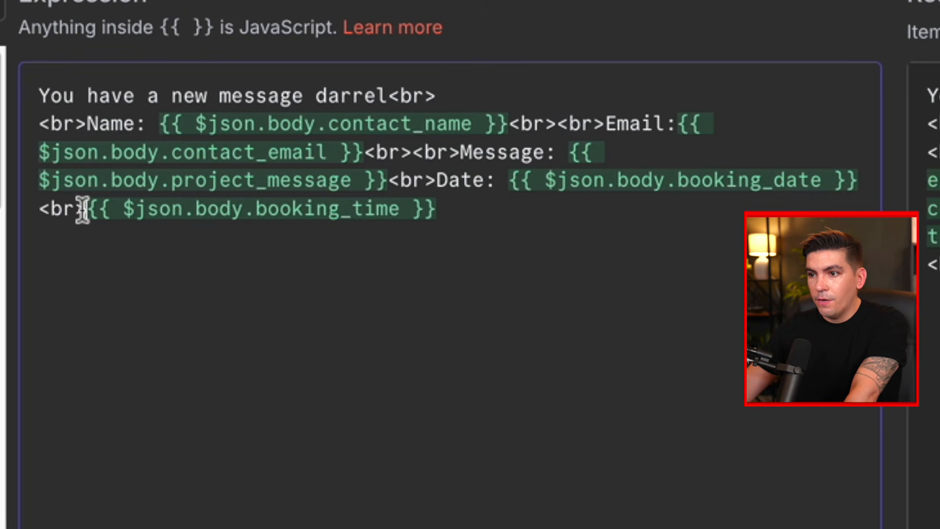
type("e:L")
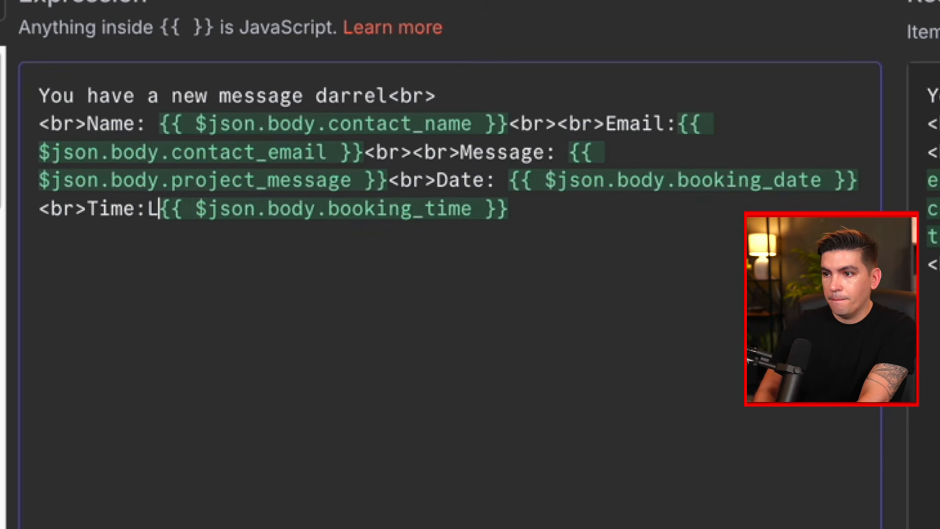
key("BackSpace")
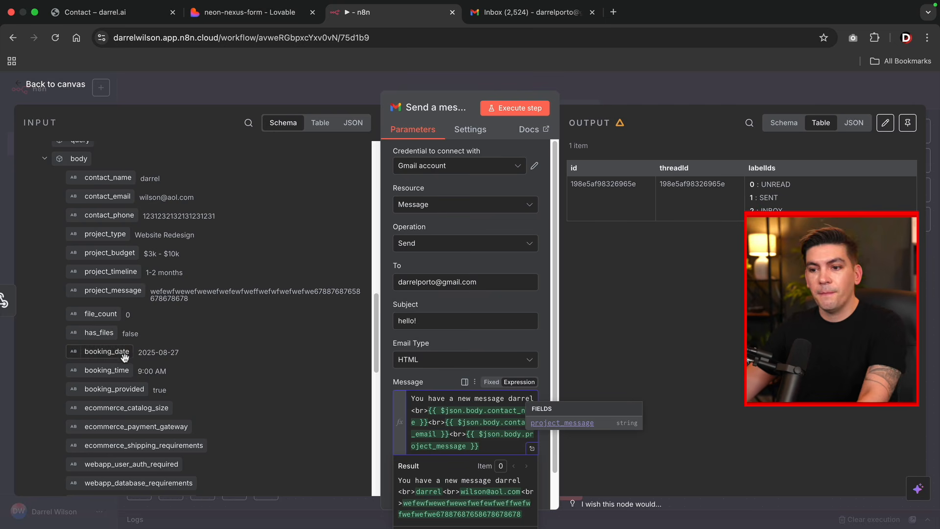
- Append booking_date and booking_time to the Message, separated by a <br> line break
left_click_drag(118, 356, 488, 448)
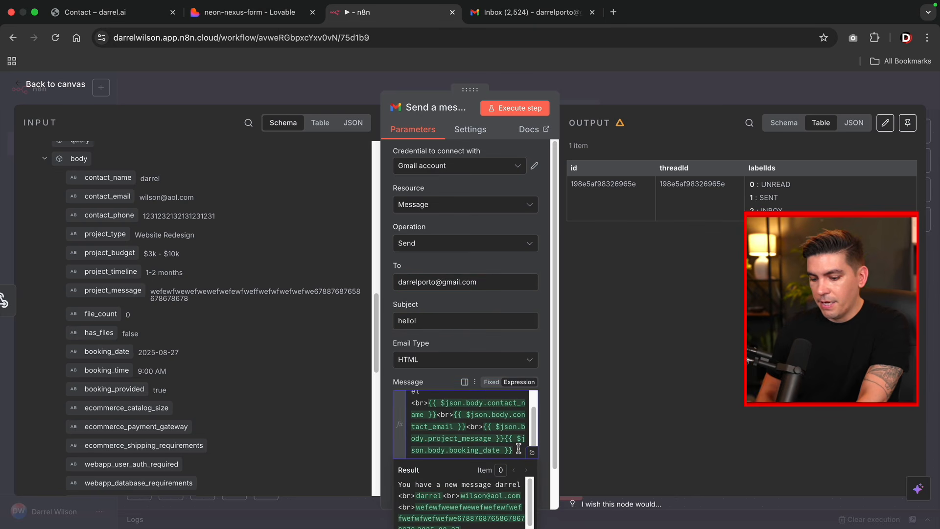
type("<br>")
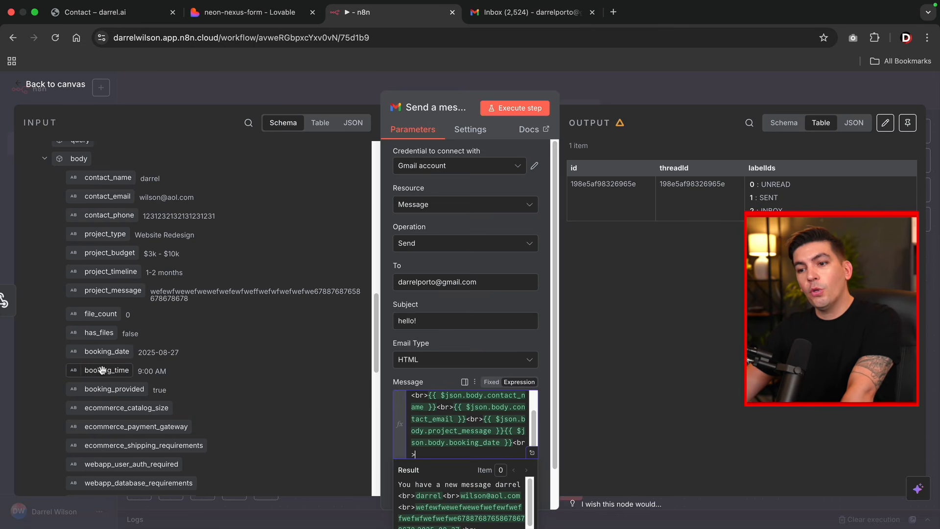
left_click_drag(107, 371, 442, 454)
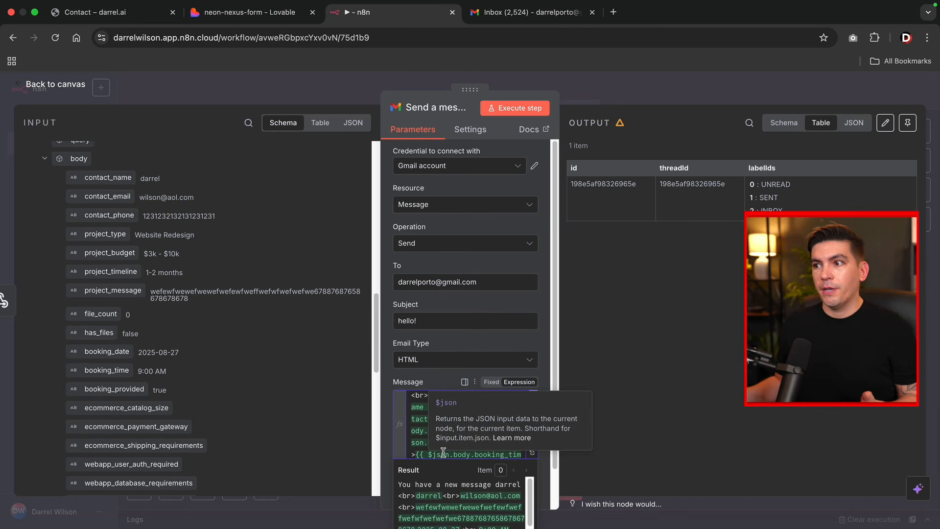
scroll(454, 415, "up", 5)
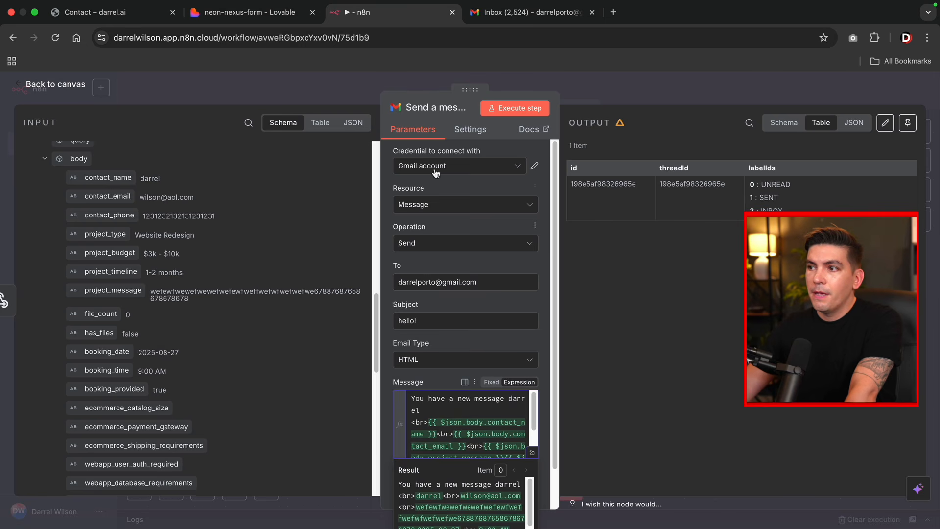
- Execute the workflow from a new Lovable form submission, confirm success, and view the Gmail inbox
left_click(56, 85)
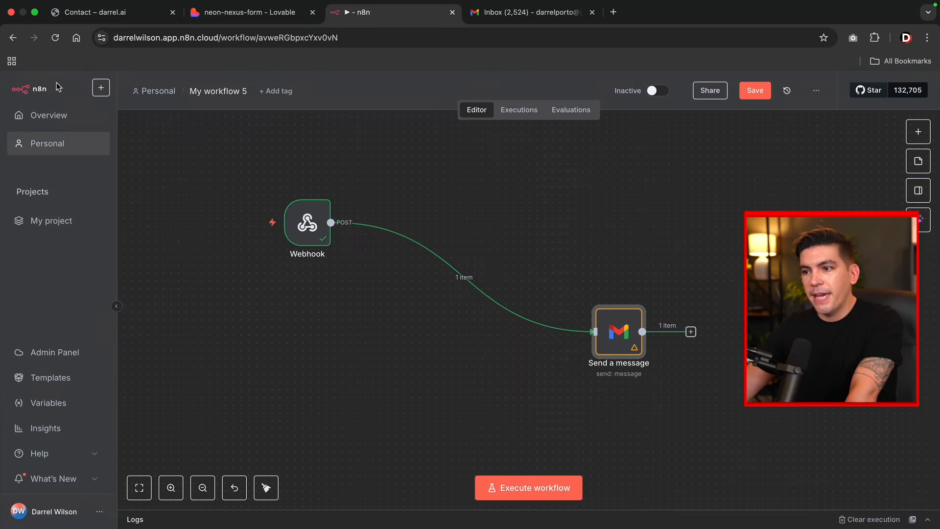
left_click(253, 16)
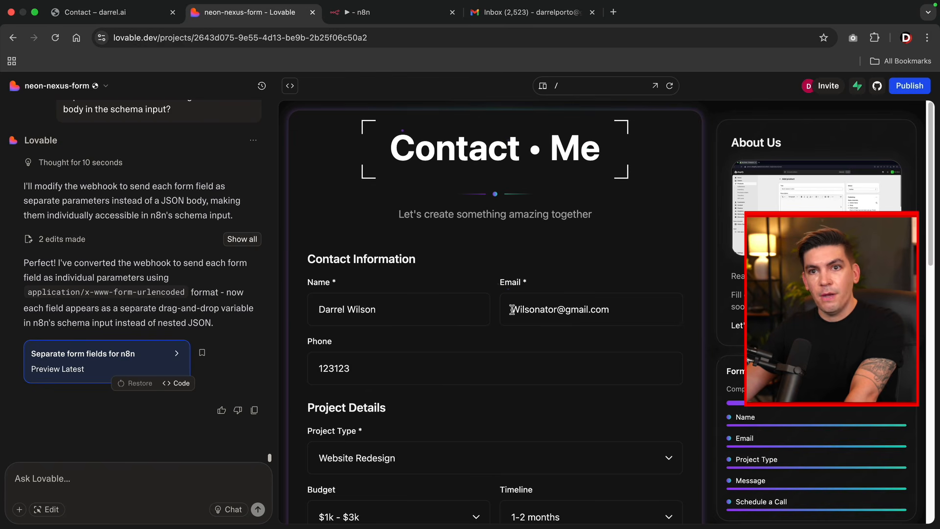
left_click(392, 14)
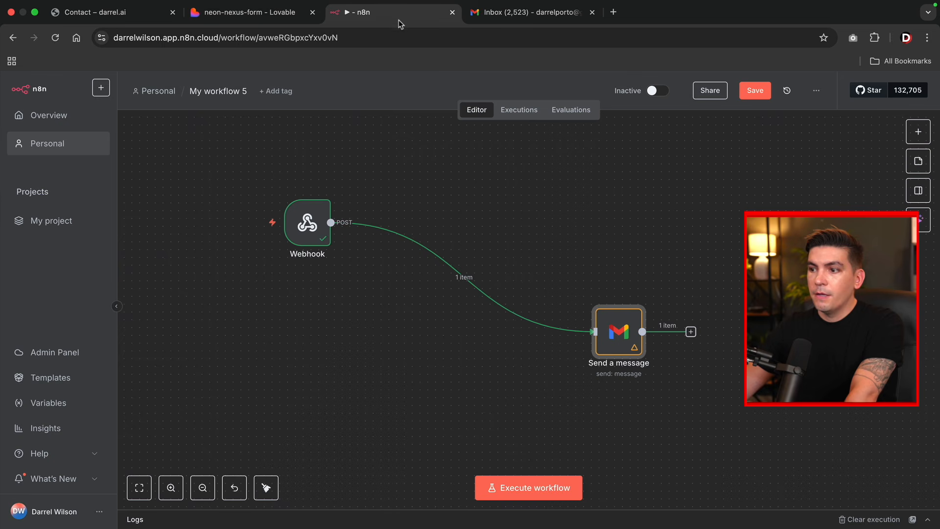
left_click(538, 489)
left_click(248, 17)
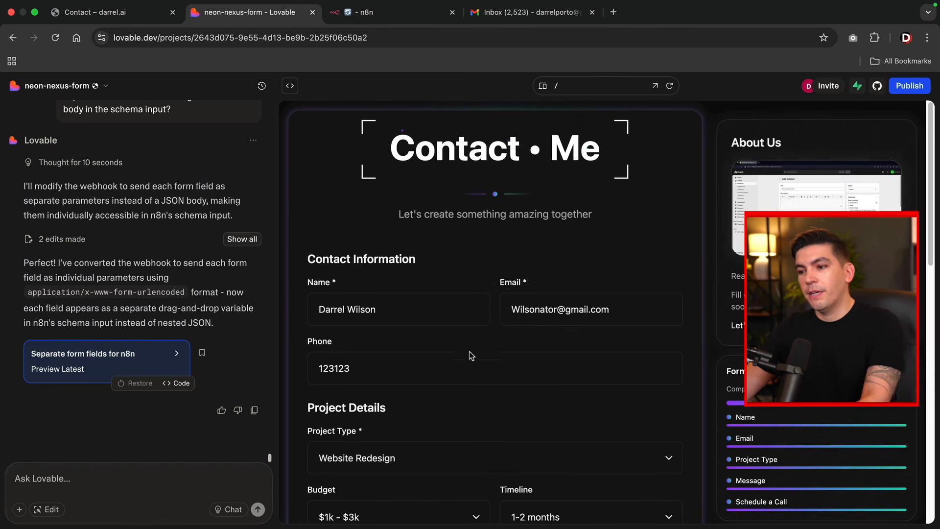
scroll(471, 354, "down", 10)
left_click(483, 465)
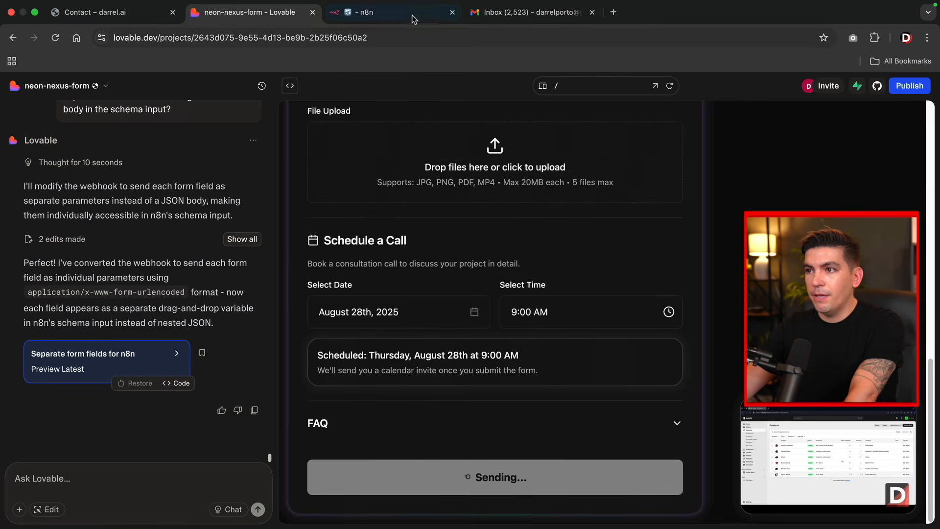
left_click(392, 13)
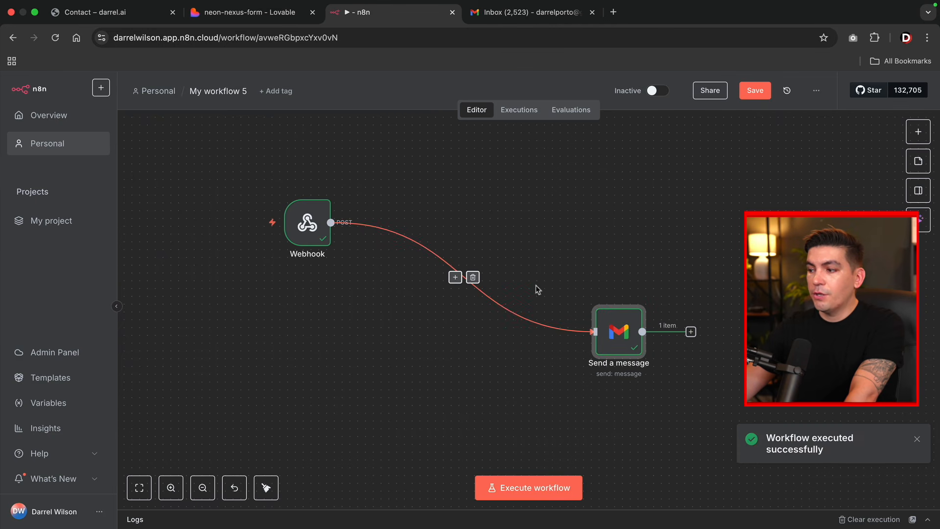
left_click(516, 13)
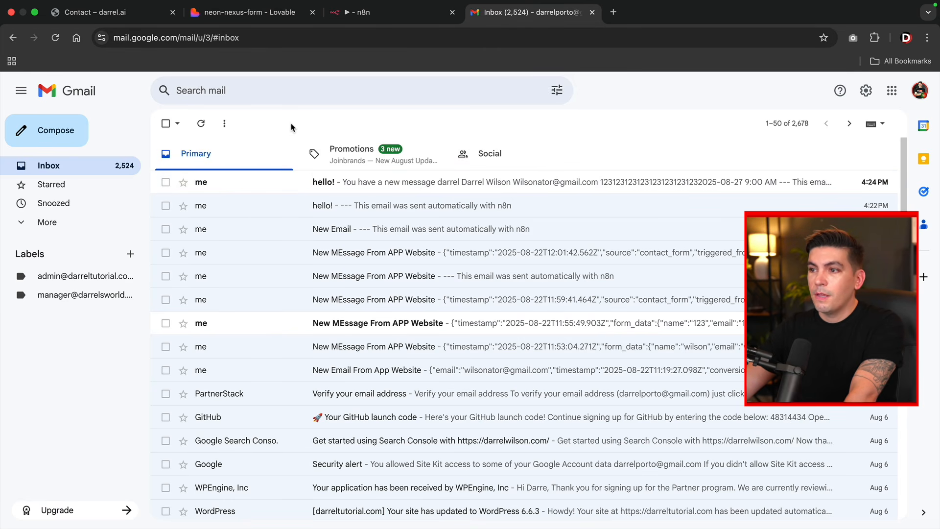
- Open the newest 'hello!' email and check its body for the submitted name, email, booking date and time
left_click(327, 184)
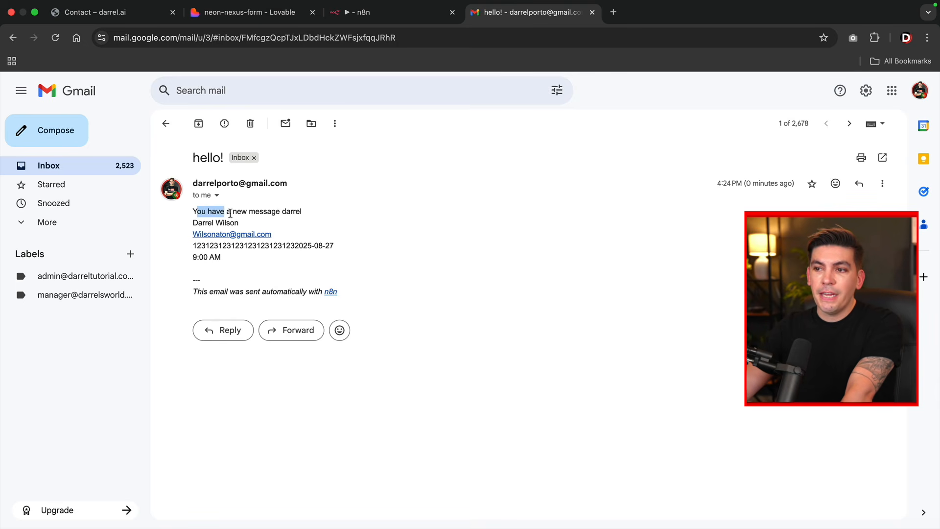
left_click(281, 214)
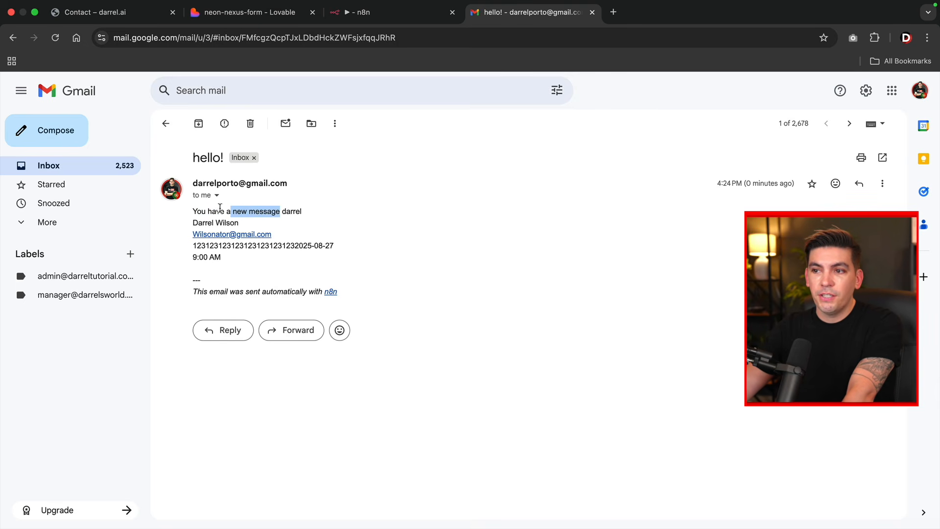
left_click(287, 216)
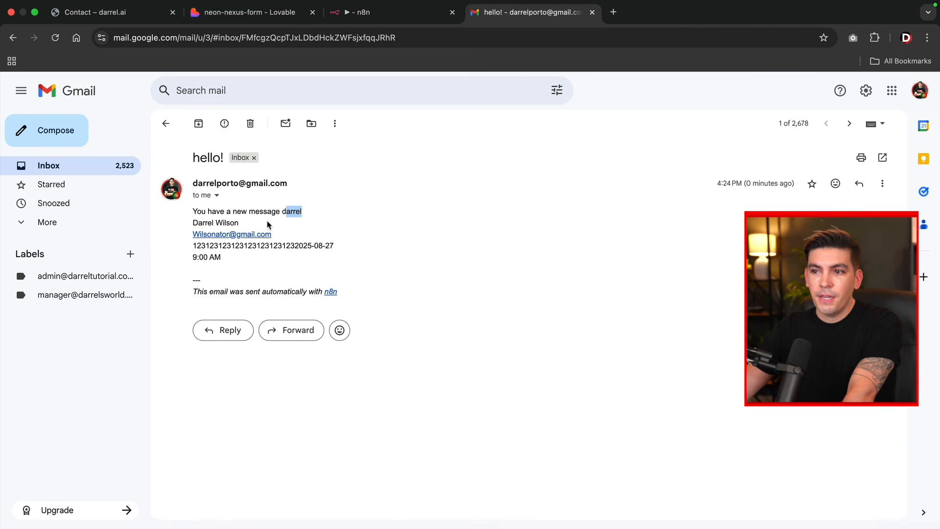
left_click(317, 212)
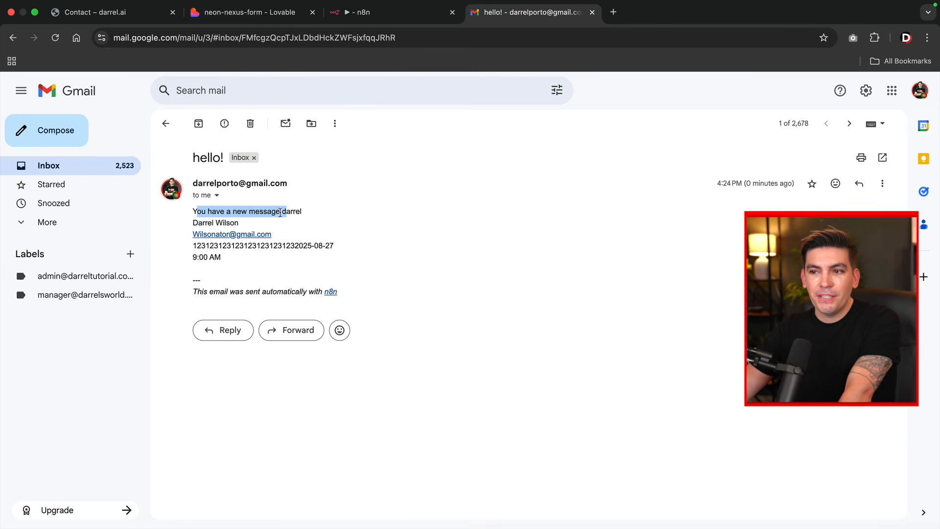
mouse_move(199, 222)
left_mouse_down()
mouse_move(232, 224)
mouse_move(212, 232)
left_mouse_up()
left_click(318, 238)
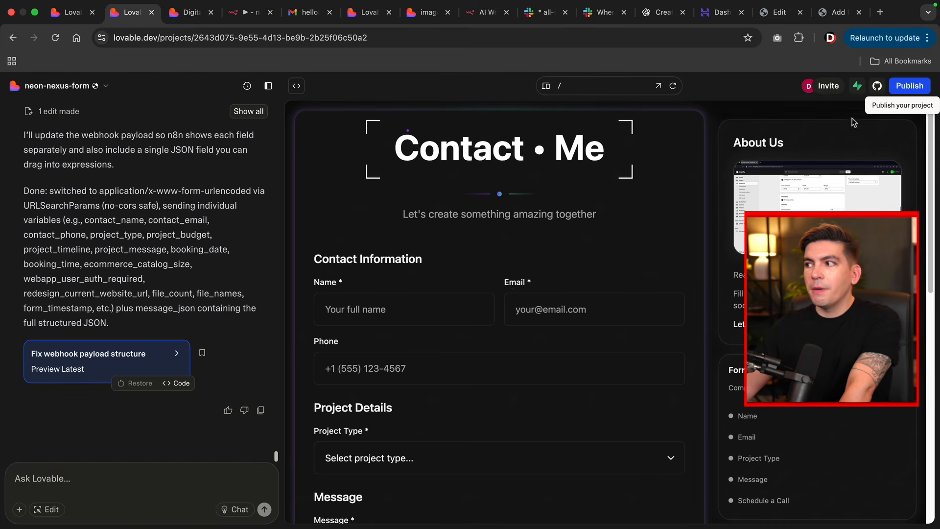
- Open the published neon-nexus-form.lovable.app site in a new tab and copy its URL
left_click(910, 87)
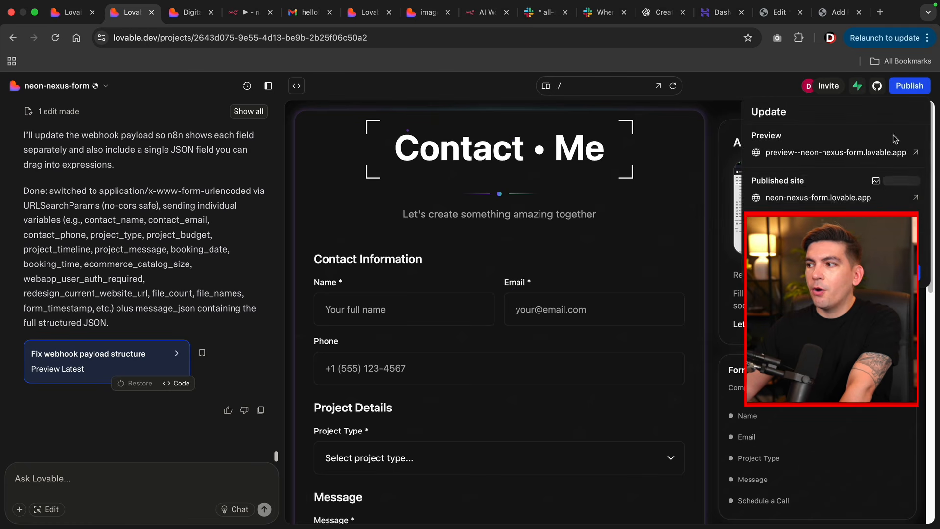
left_click(829, 198)
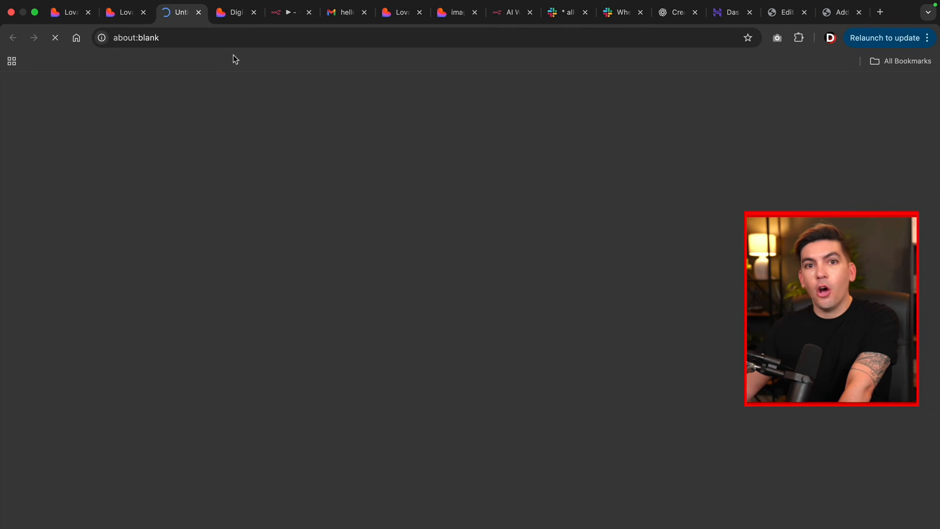
left_click(231, 37)
right_click(213, 38)
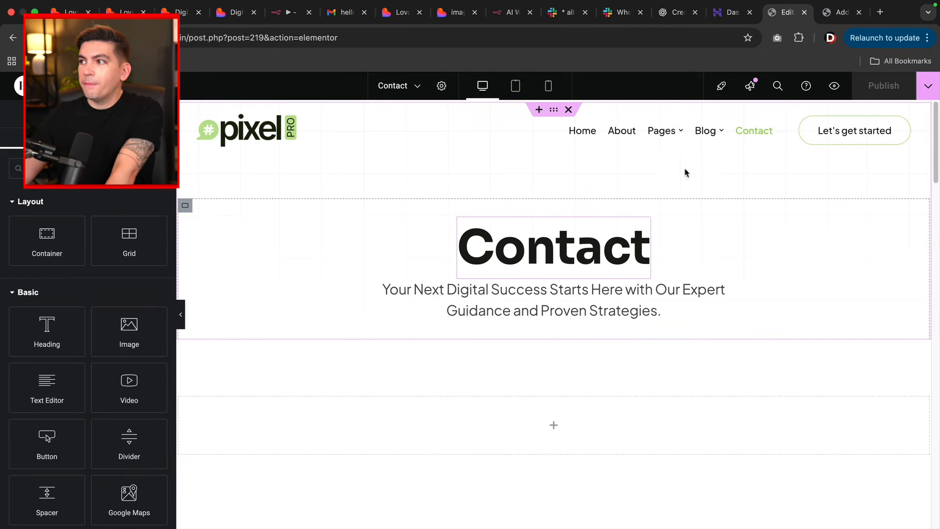
- Confirm the Custom iFrame for Elementor plugin is installed by reviewing its details
left_click(836, 20)
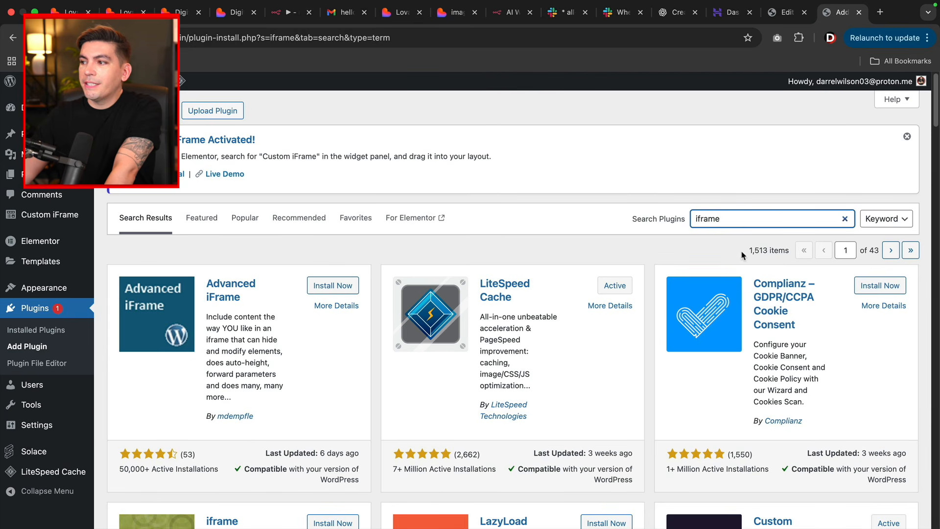
scroll(738, 221, "down", 6)
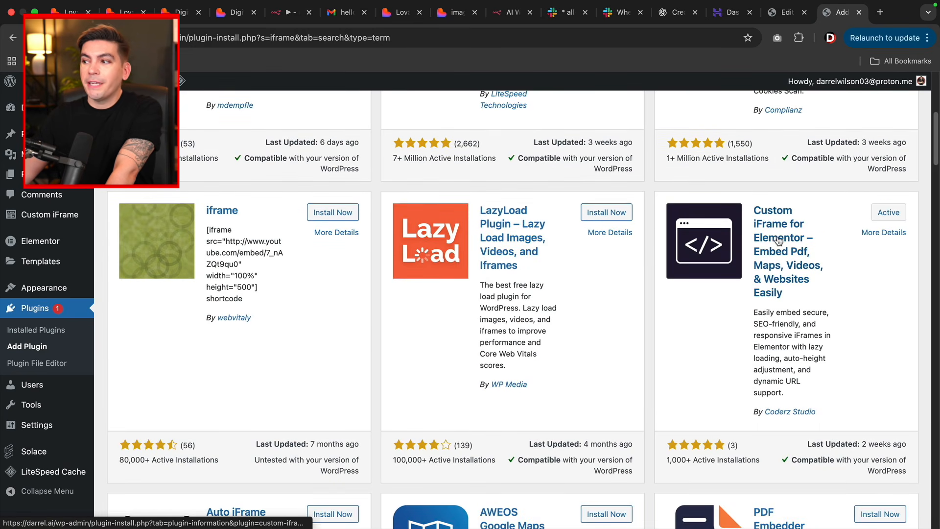
left_click(772, 242)
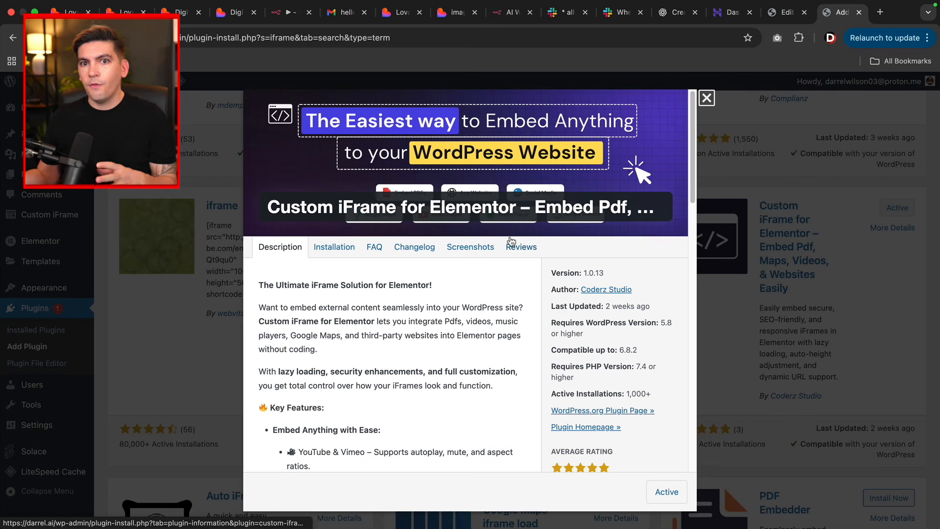
left_click(708, 99)
left_click(783, 12)
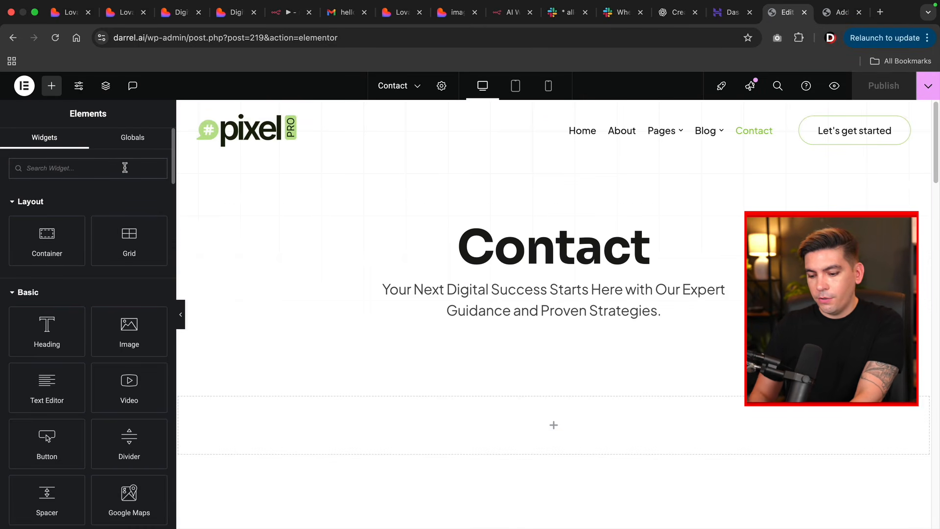
- Drag a Custom iFrame widget onto the Contact page and paste the Lovable form URL as its source
left_click(88, 168)
type("ifram")
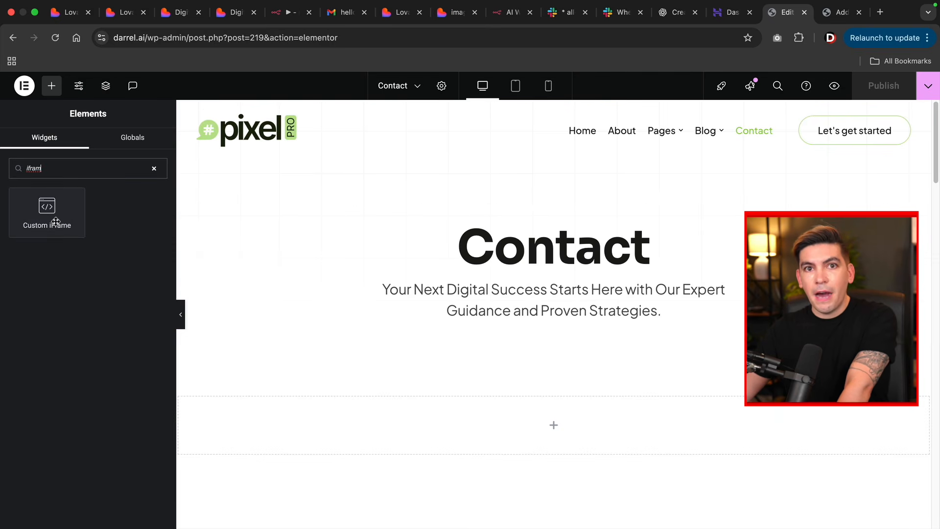
scroll(250, 262, "down", 3)
left_click_drag(47, 210, 362, 297)
triple_click(59, 251)
right_click(63, 255)
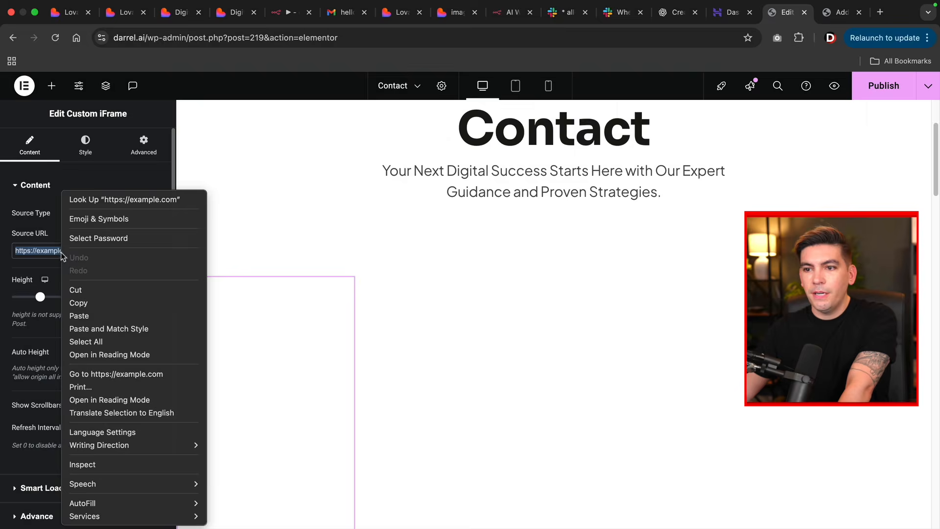
left_click(80, 316)
- Set the Custom iFrame widget's width to Full Width (100%)
scroll(437, 215, "down", 3)
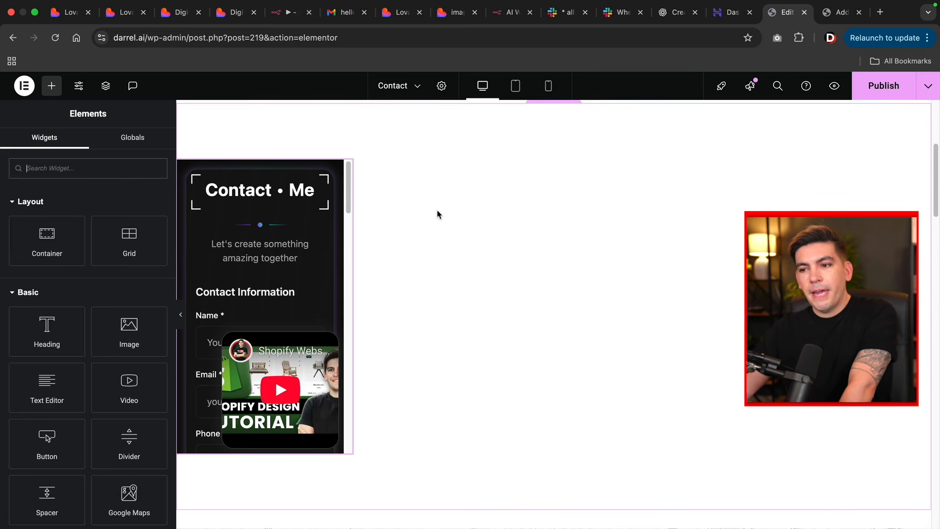
scroll(390, 212, "up", 2)
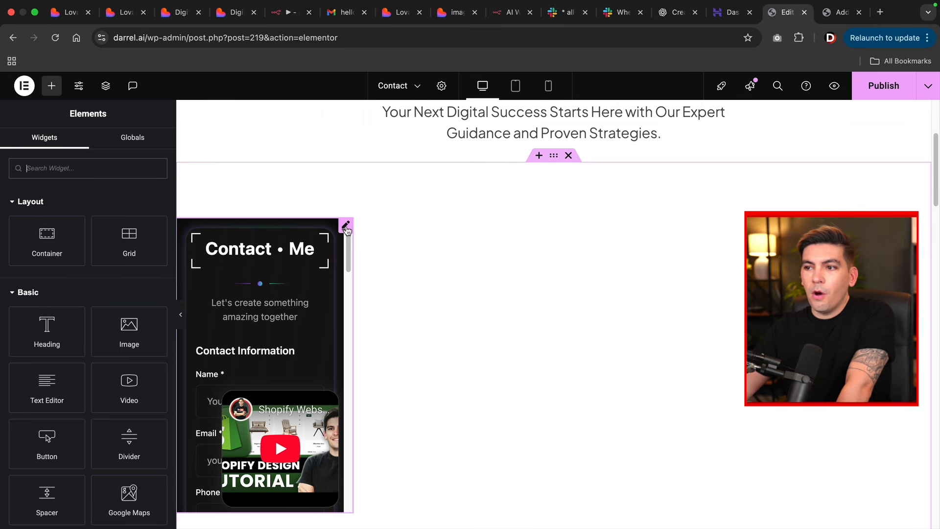
left_click(346, 227)
left_click(124, 305)
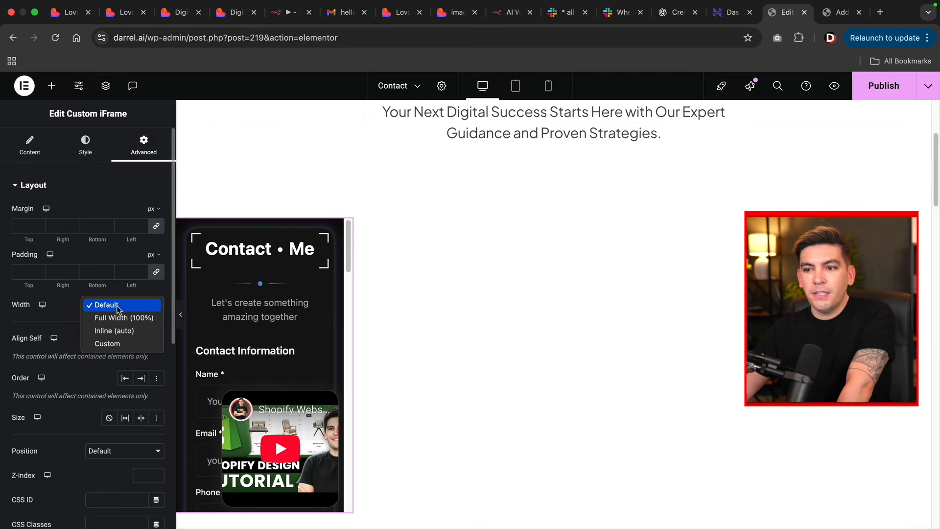
left_click(126, 315)
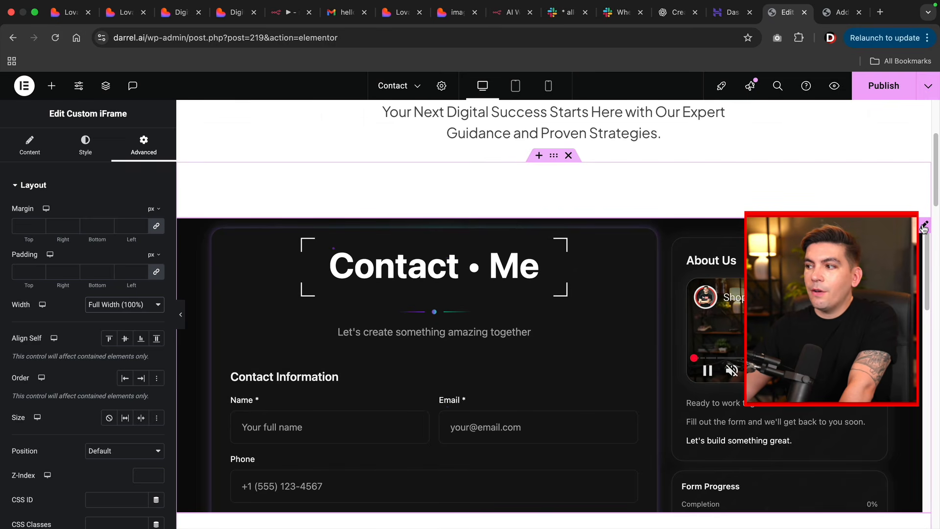
- Raise the iframe height to 1617 px and set Show Scrollbars to No
left_click(34, 147)
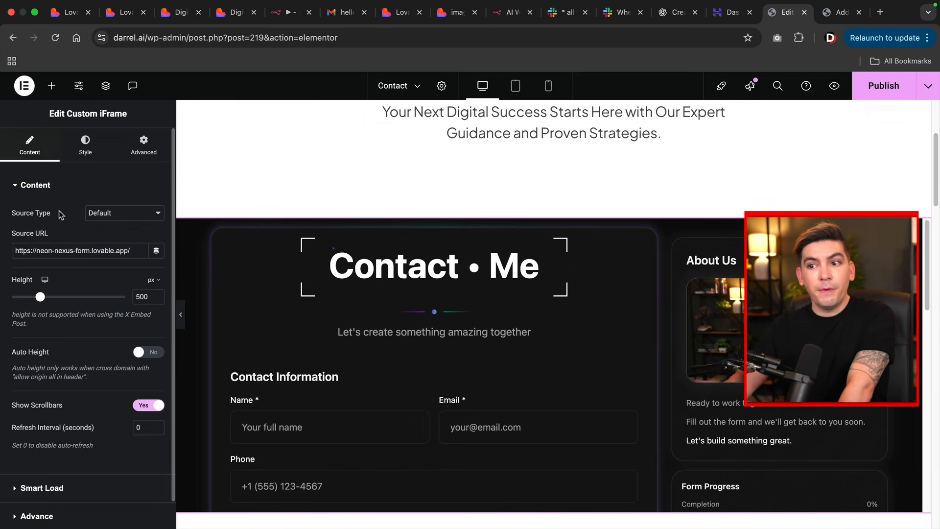
left_click_drag(41, 297, 56, 300)
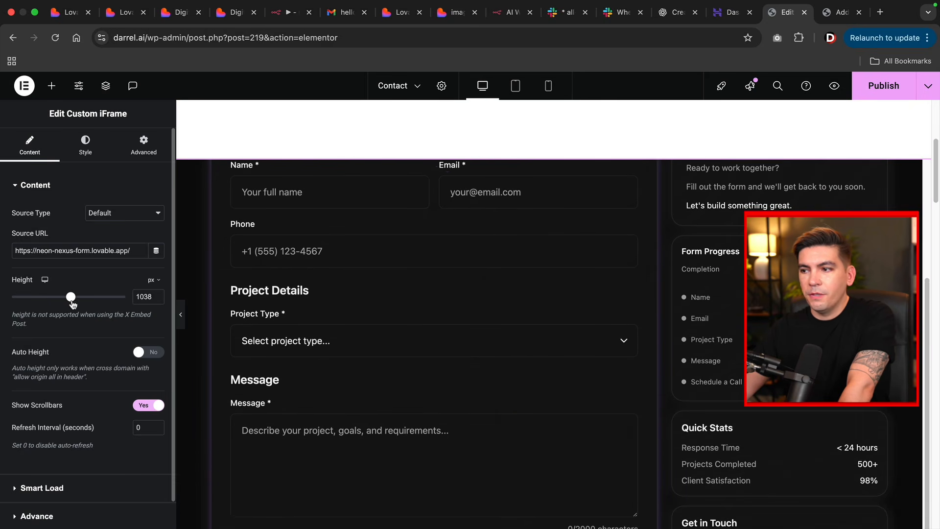
left_click_drag(72, 303, 105, 304)
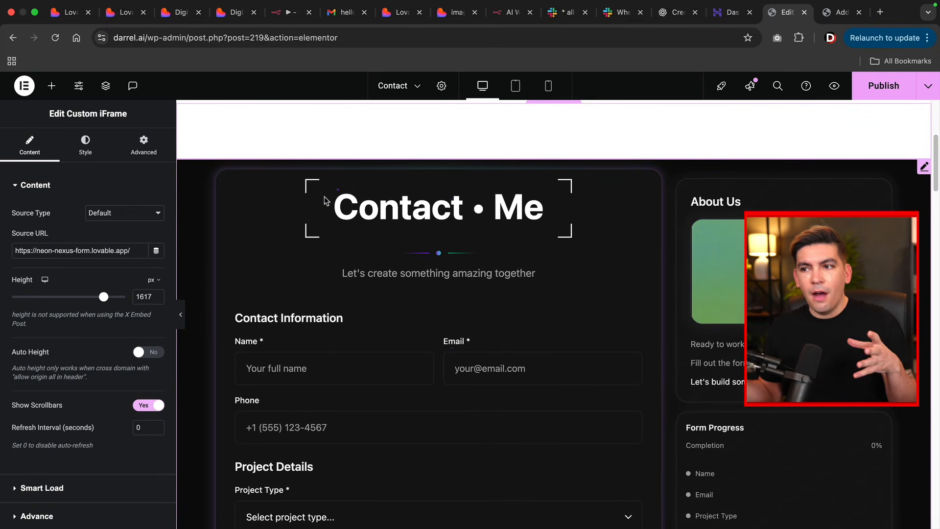
scroll(341, 129, "up", 5)
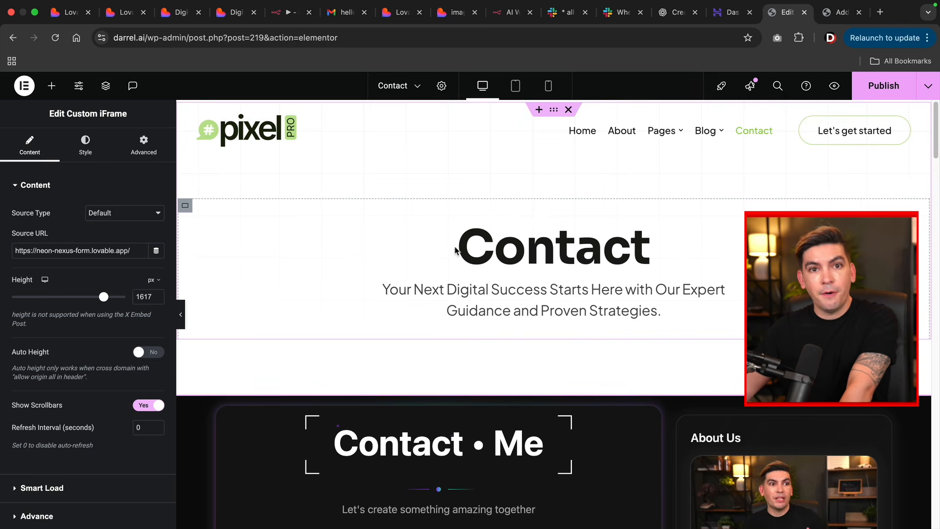
scroll(455, 251, "down", 8)
scroll(454, 251, "down", 4)
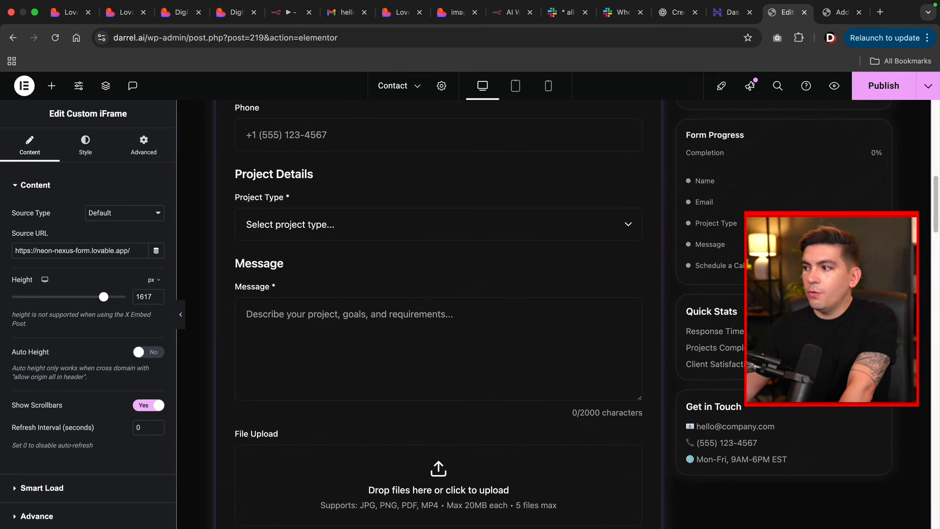
left_click(143, 408)
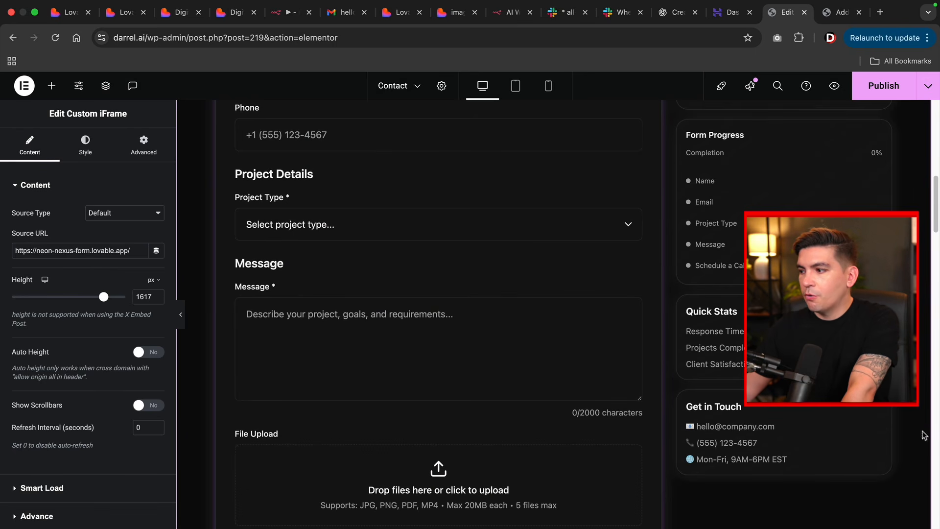
scroll(924, 435, "down", 10)
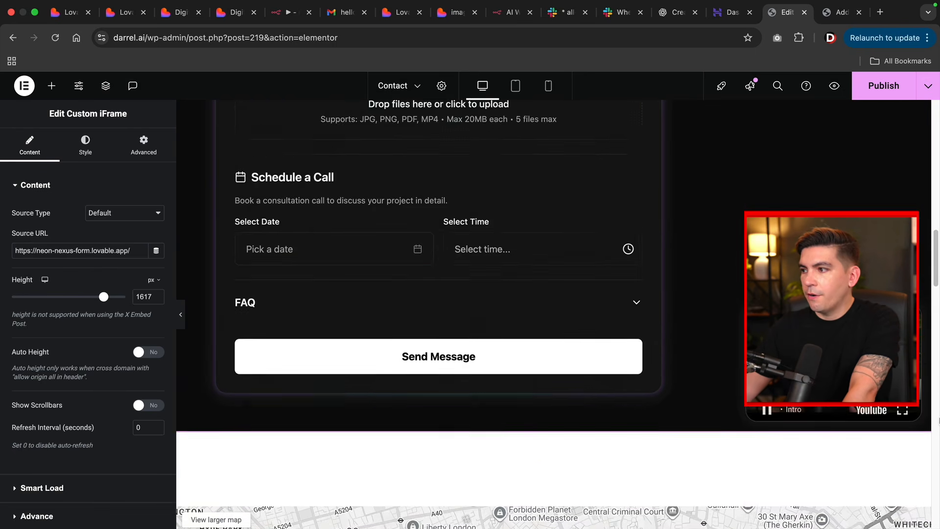
scroll(934, 417, "up", 12)
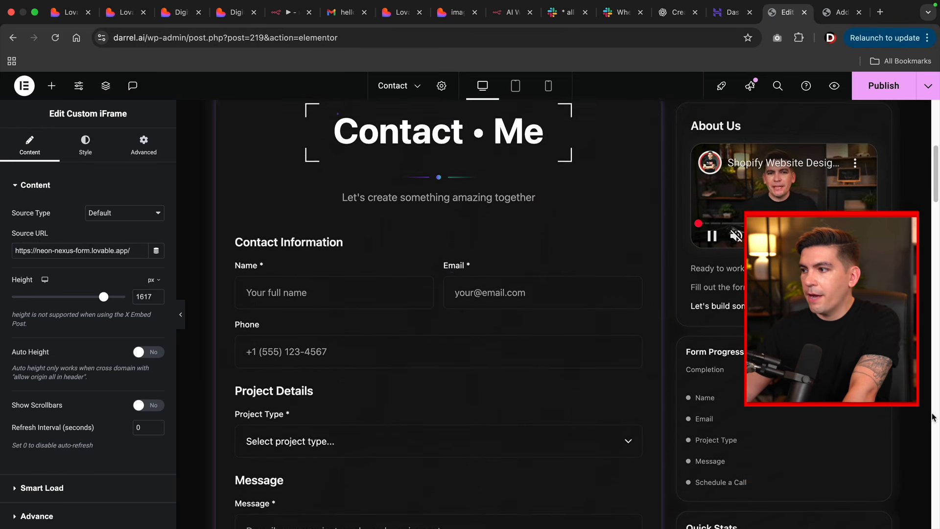
scroll(933, 416, "up", 2)
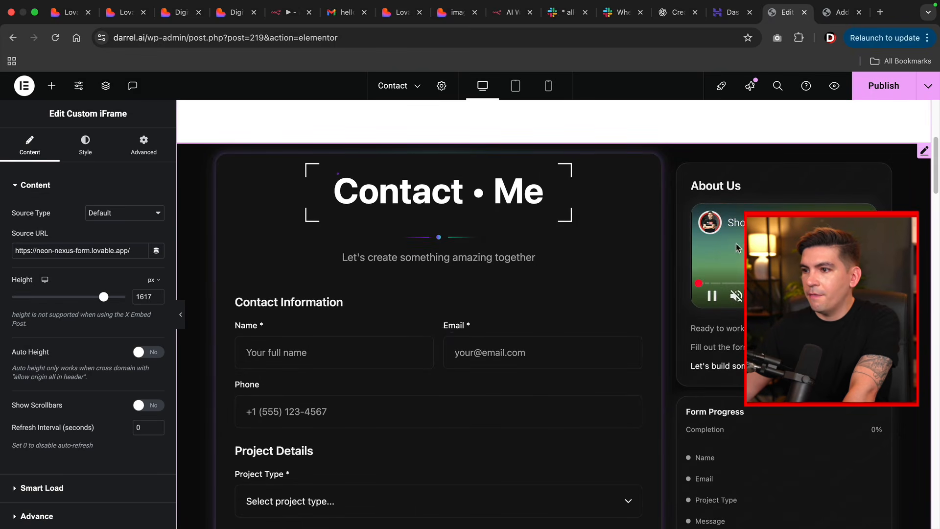
scroll(693, 209, "up", 6)
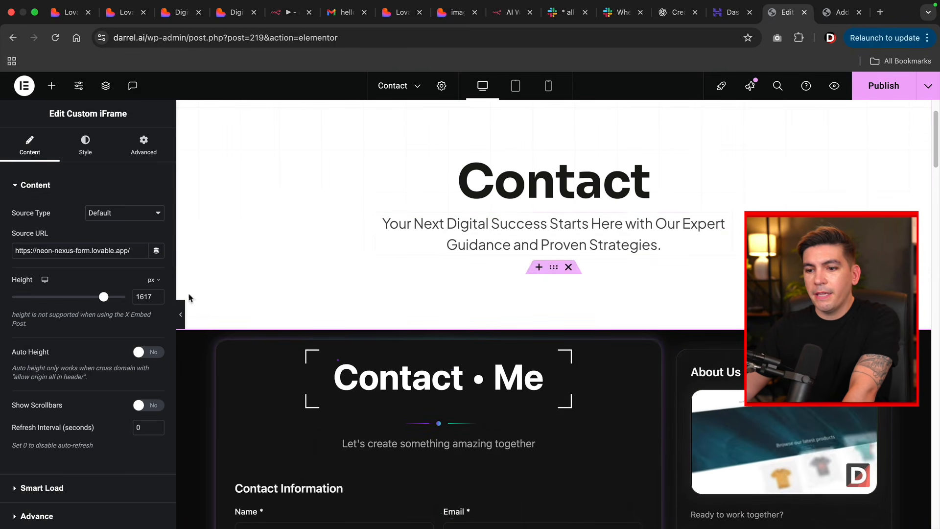
scroll(93, 360, "down", 2)
- Set the Custom iFrame's linked padding to 48 px on all sides in the Style tab
left_click(49, 461)
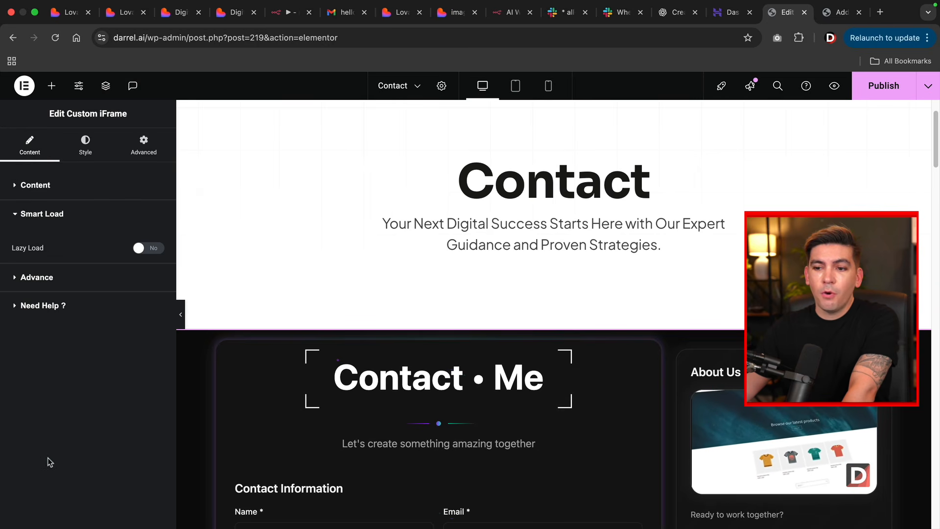
left_click(36, 277)
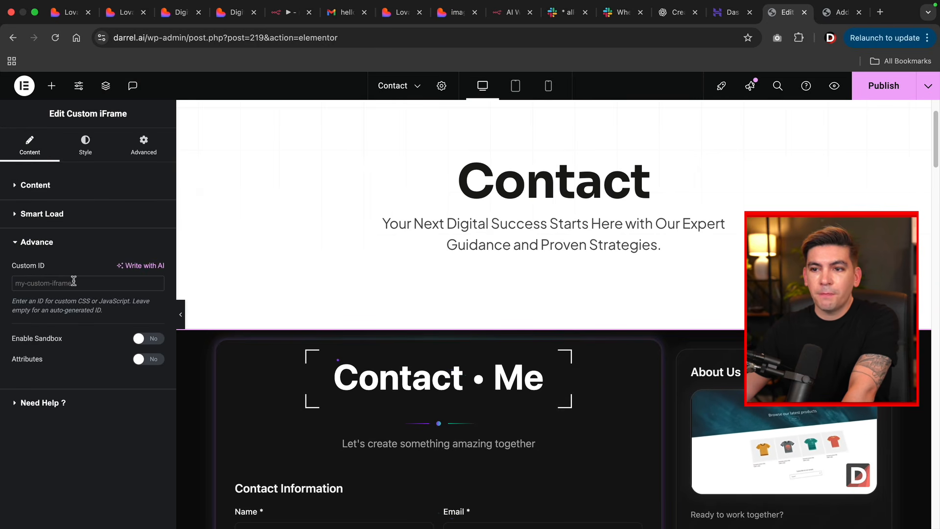
left_click(87, 154)
left_click(73, 234)
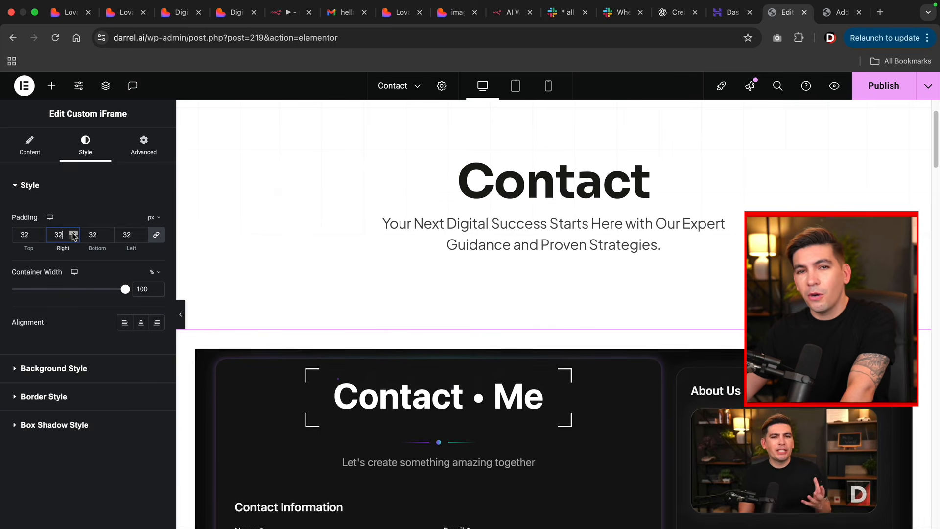
scroll(196, 247, "down", 5)
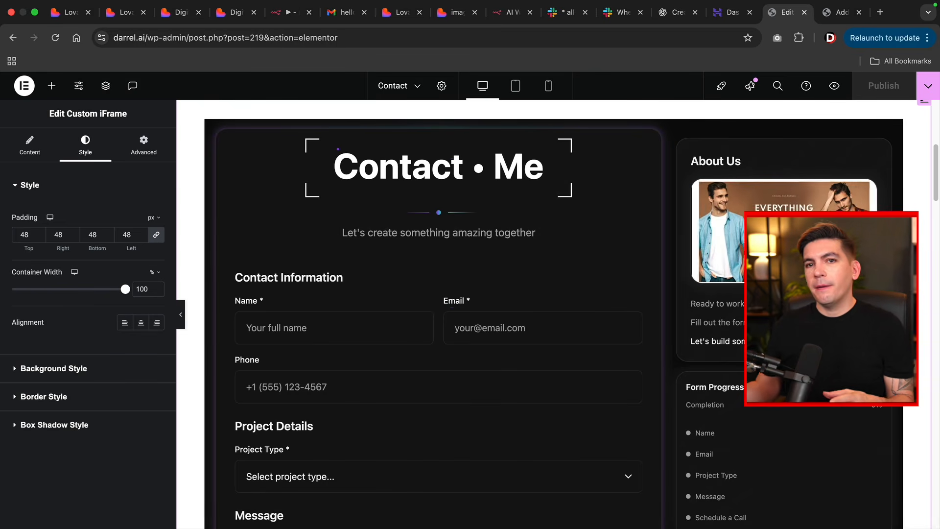
- Copy the Webhook node's Production URL from the n8n workflow
left_click(288, 12)
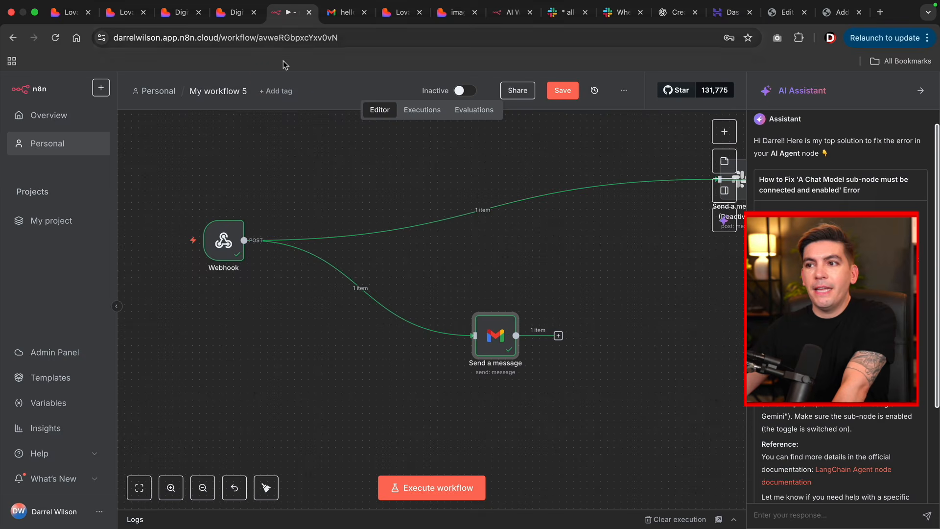
mouse_move(226, 240)
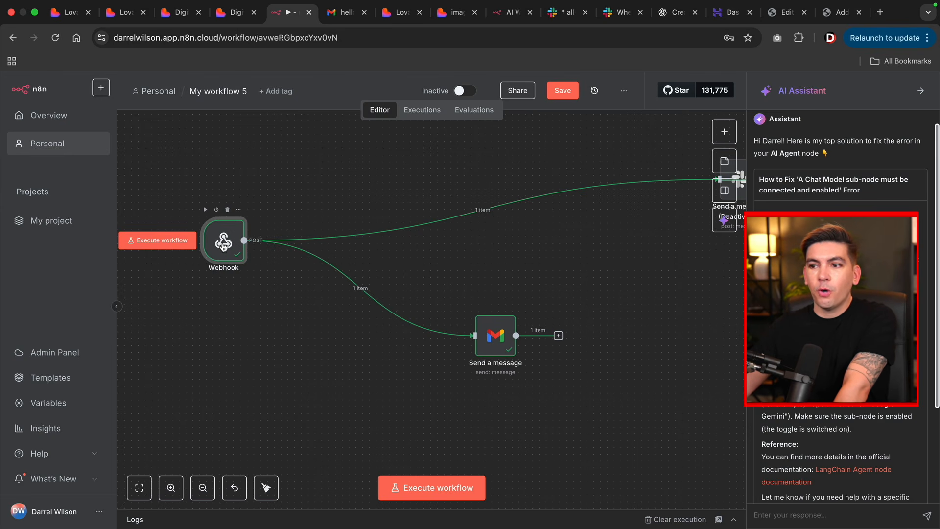
double_click(223, 245)
left_click(269, 172)
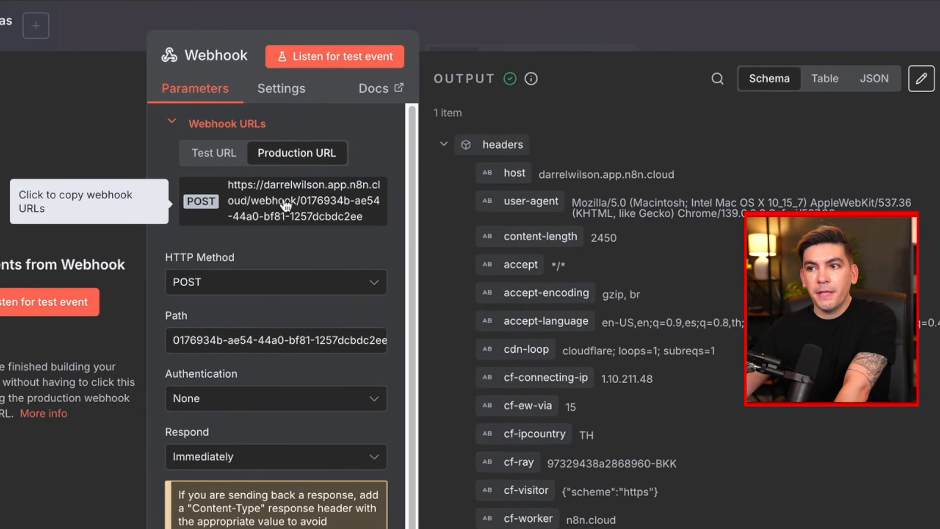
left_click(287, 206)
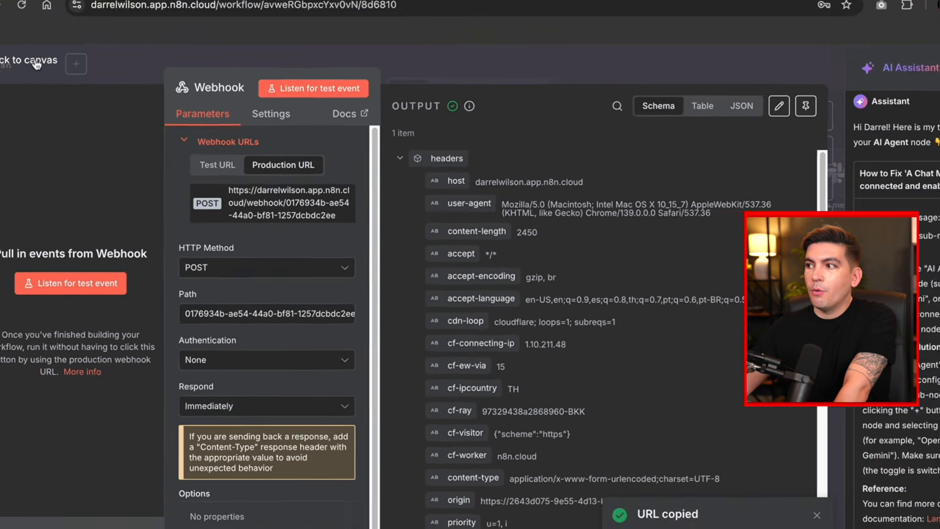
left_click(35, 118)
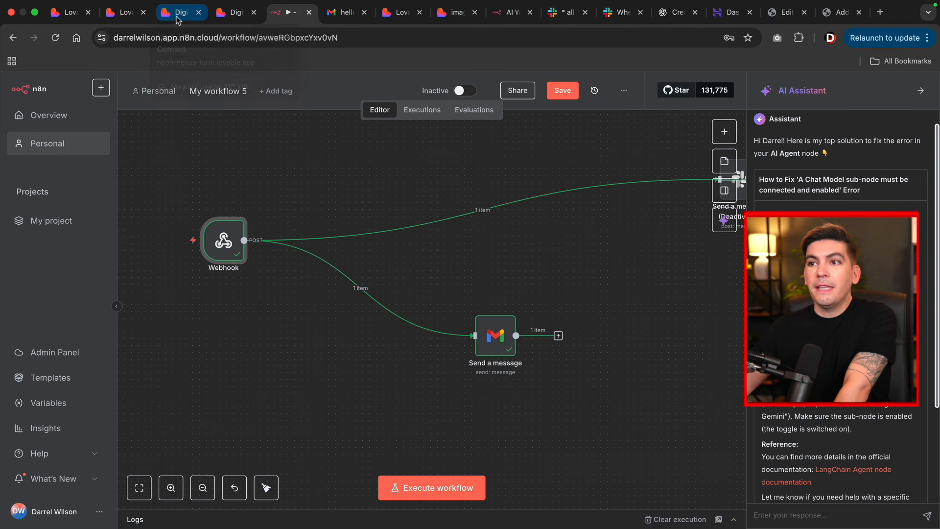
left_click(126, 15)
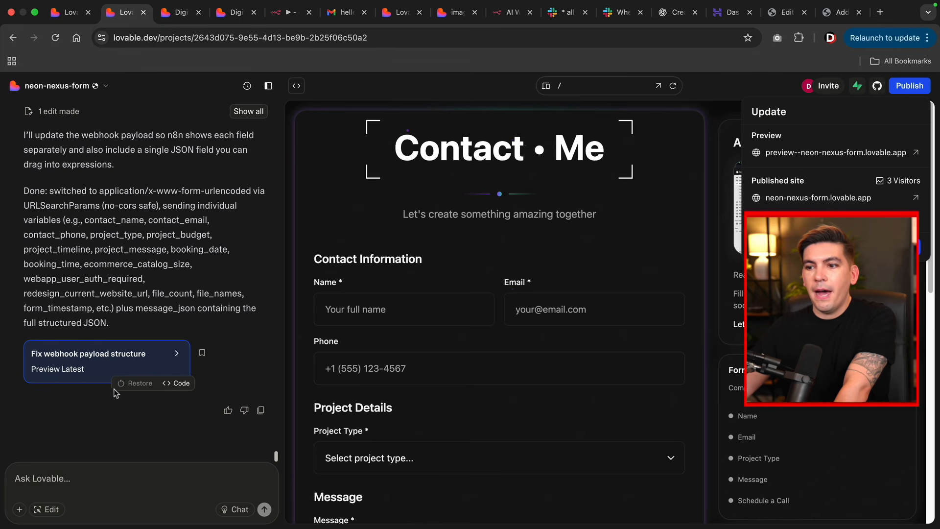
- Ask Lovable to send the form data to the new n8n production webhook URL
left_click(90, 472)
left_click(56, 480)
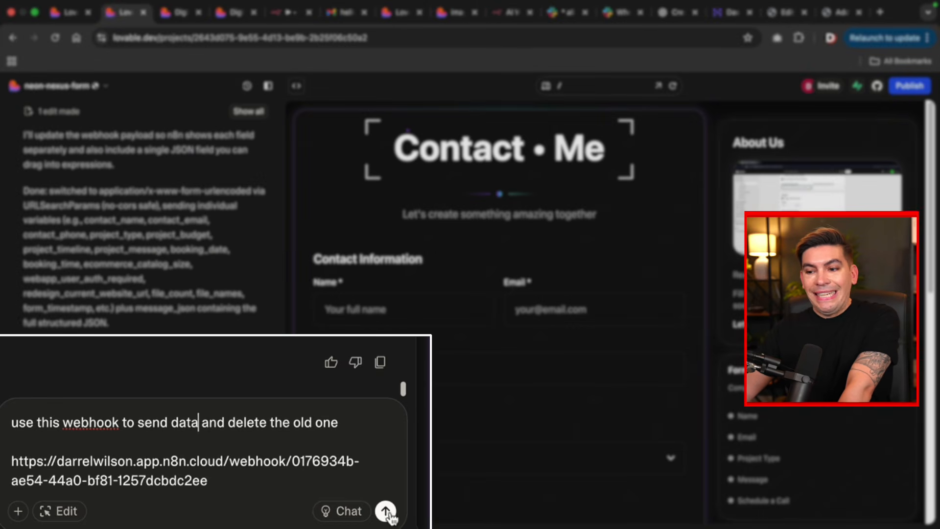
left_click(386, 511)
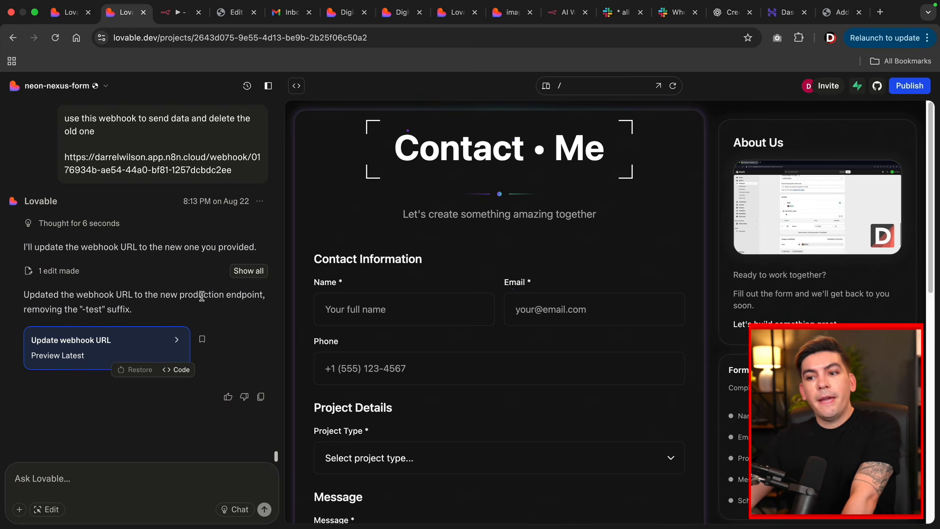
- Publish the update so the live Lovable site uses the new webhook
left_click(910, 86)
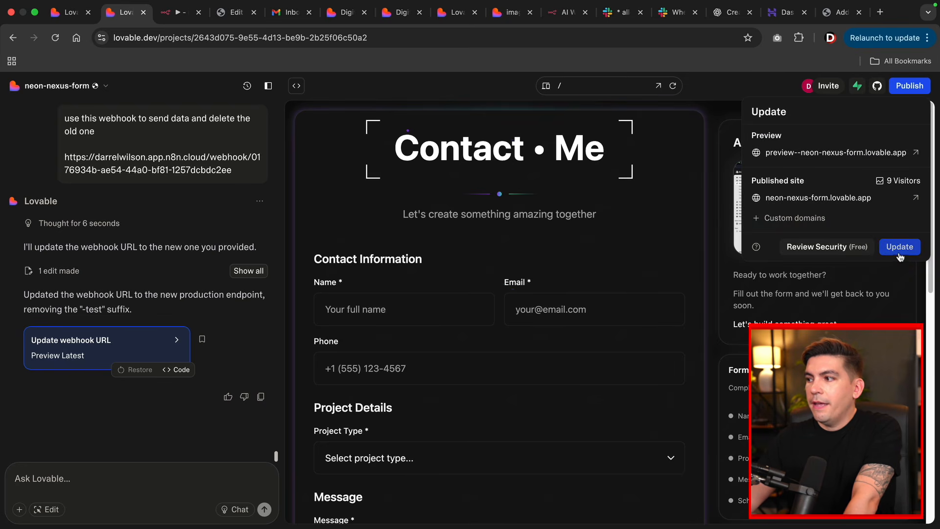
left_click(900, 249)
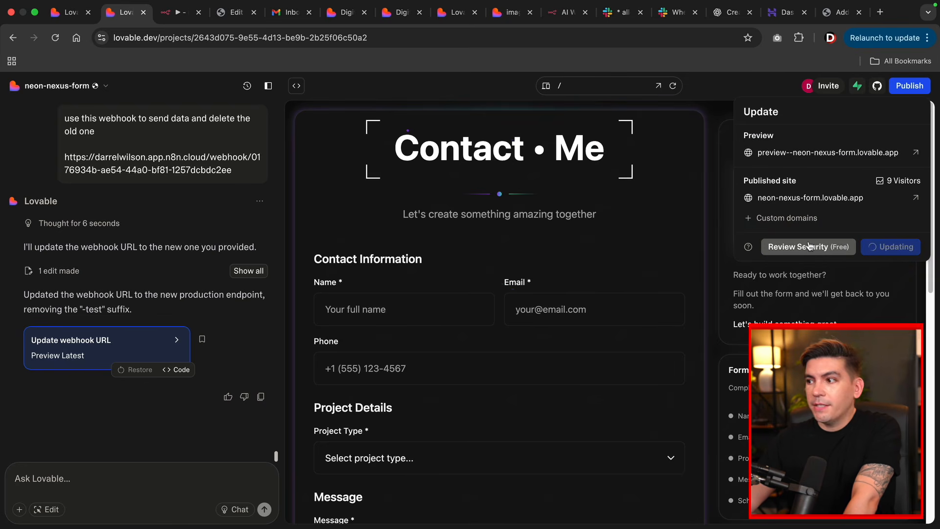
left_click(673, 250)
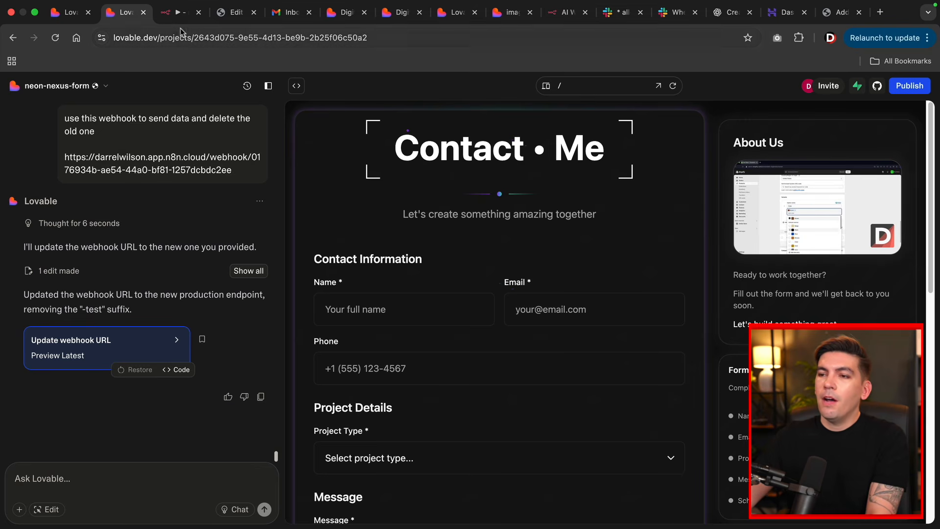
left_click(178, 13)
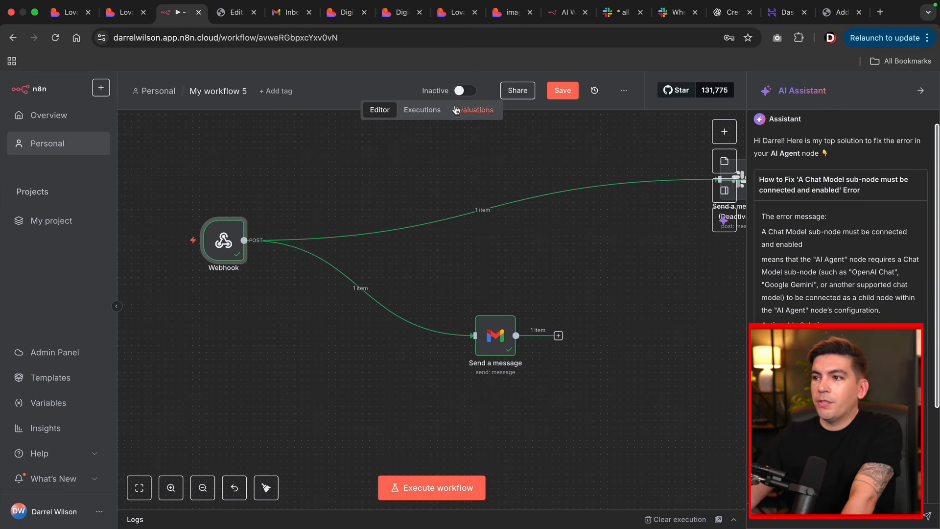
- Set My workflow 5 to Active and move the deactivated Slack node beside the other nodes
left_click(463, 92)
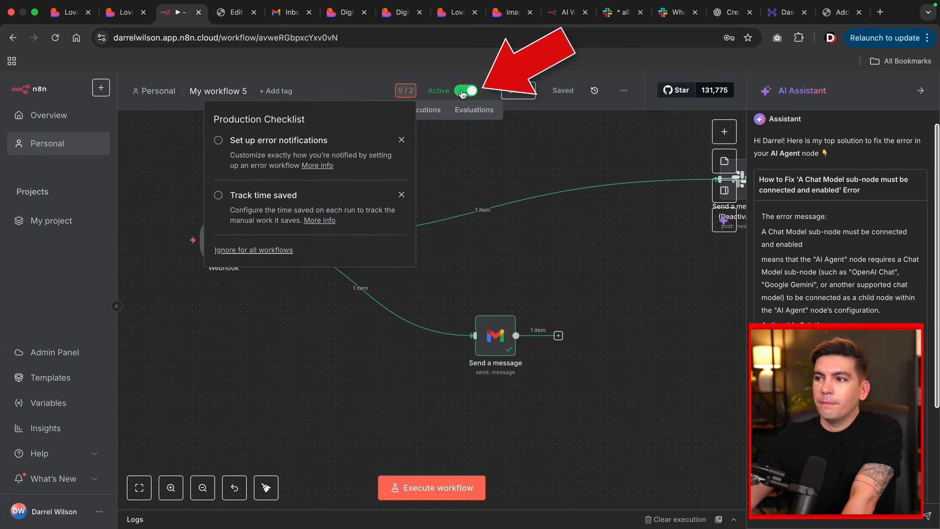
left_click(612, 157)
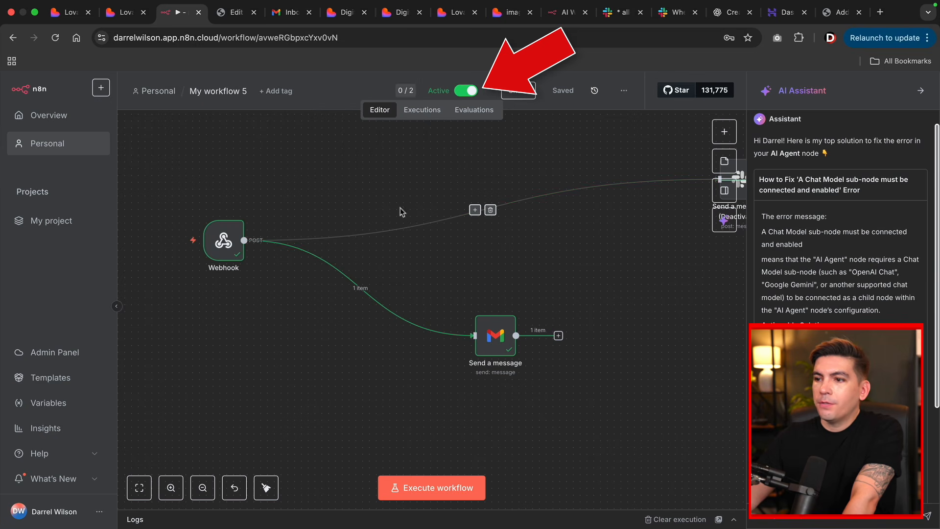
scroll(448, 268, "up", 1)
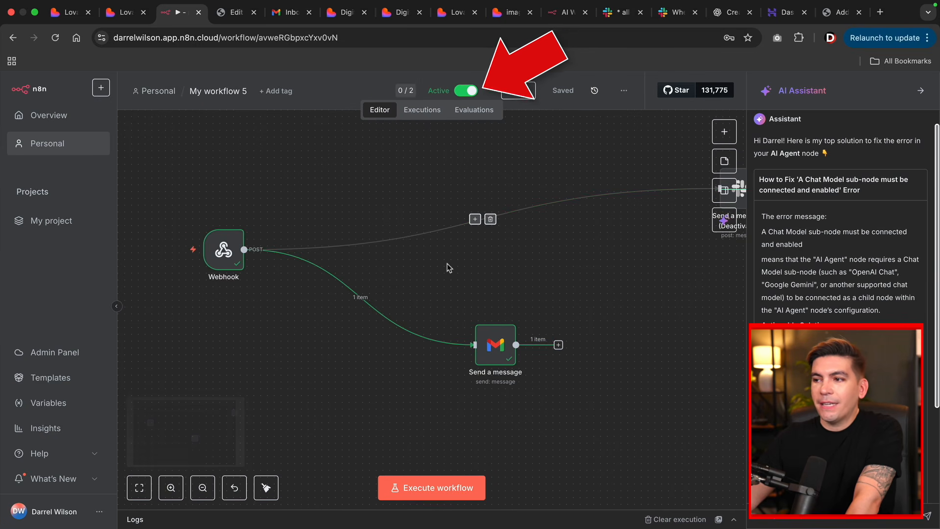
scroll(448, 263, "down", 2)
left_click_drag(506, 214, 483, 220)
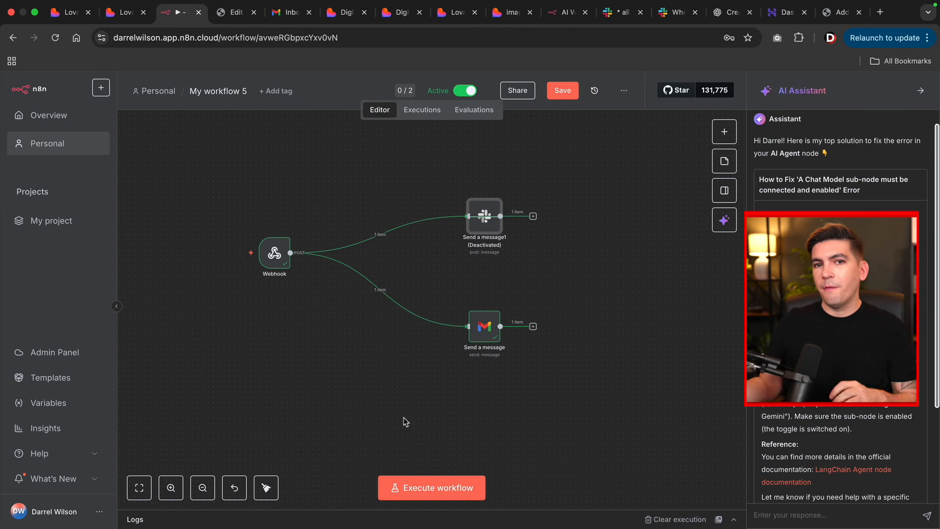
- Publish the Elementor Contact page and view it live in a new tab
left_click(237, 12)
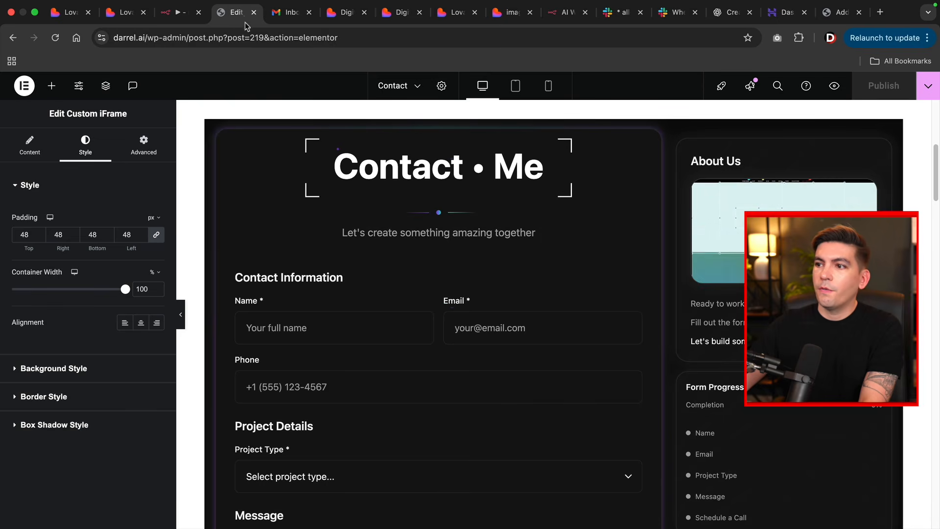
left_click(929, 86)
left_click(882, 174)
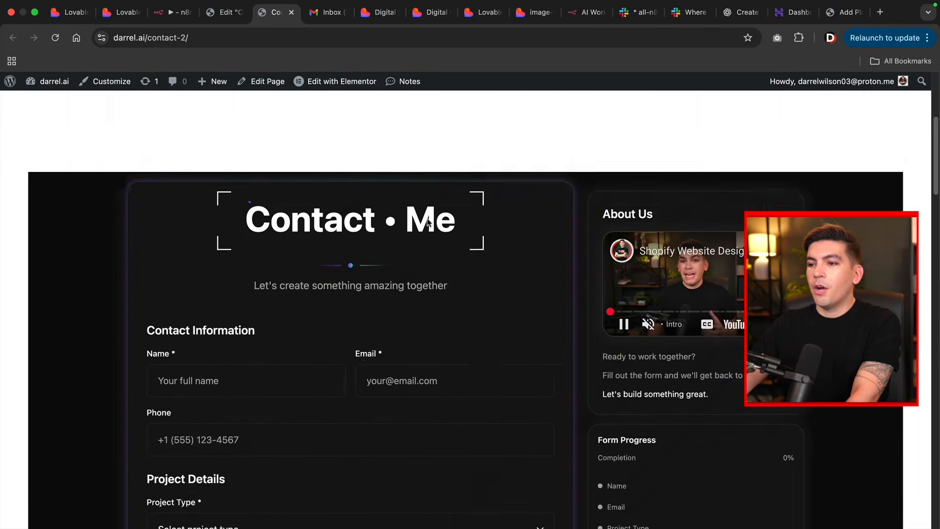
scroll(284, 231, "down", 3)
- Fill the embedded form's Name, Email and Phone fields with test contact details
left_click(265, 240)
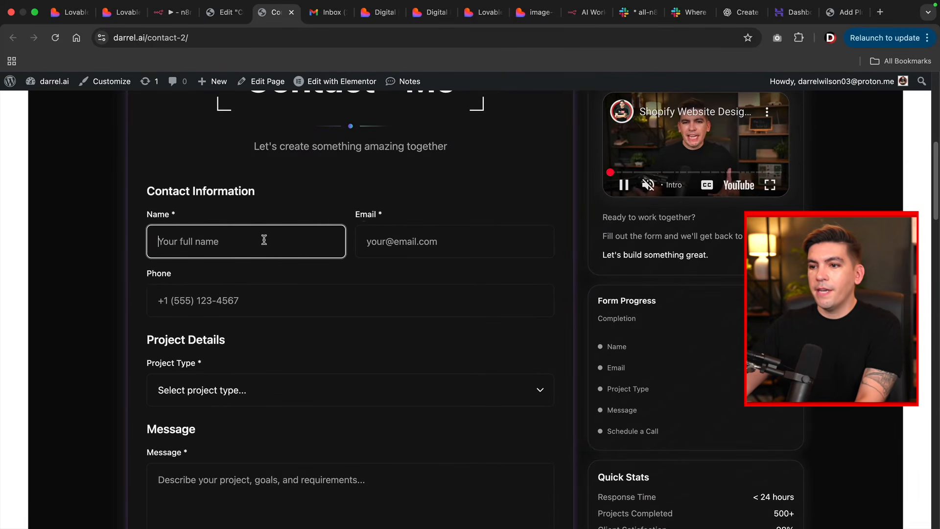
type("darrel wilson")
key("Tab")
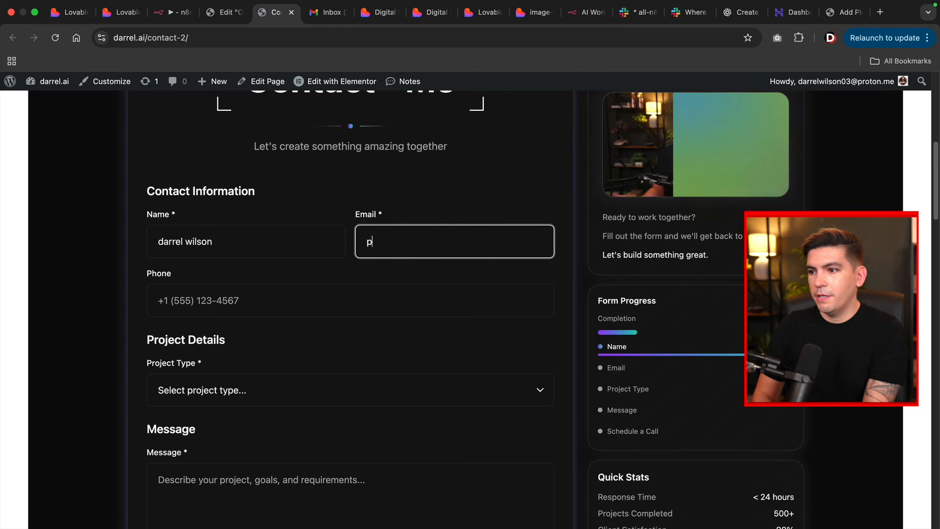
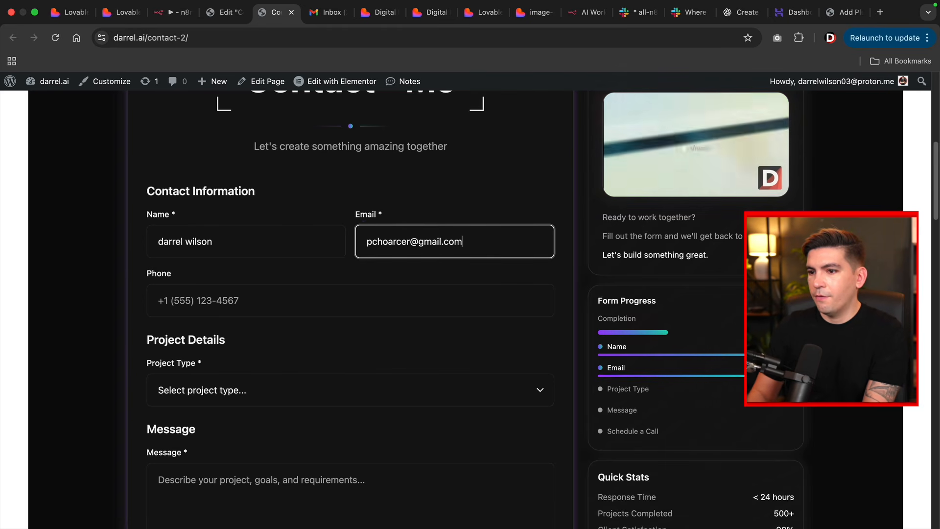
key("Tab")
type("12312312312")
- Choose Website Redesign as the project type, write a short test message, and submit the form
scroll(251, 319, "down", 1)
left_click(262, 362)
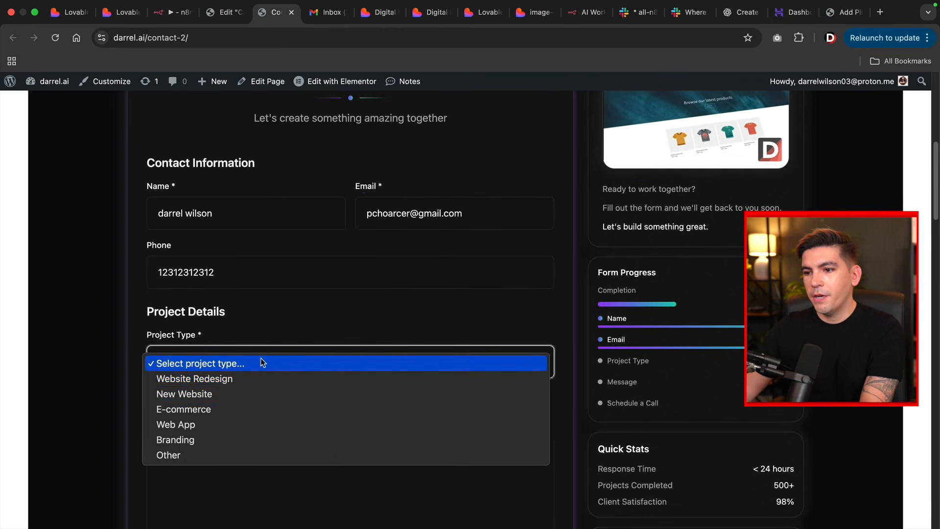
left_click(268, 383)
scroll(274, 353, "down", 3)
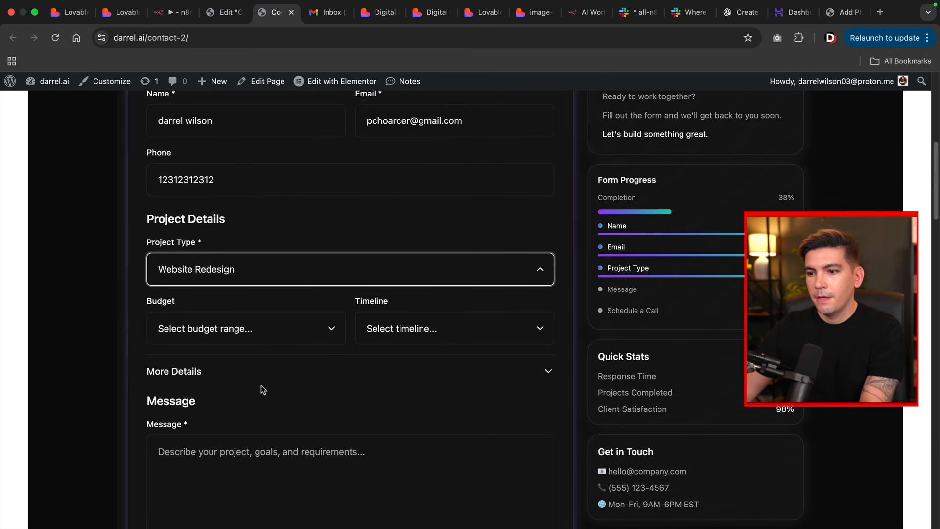
left_click(289, 444)
scroll(90, 410, "down", 3)
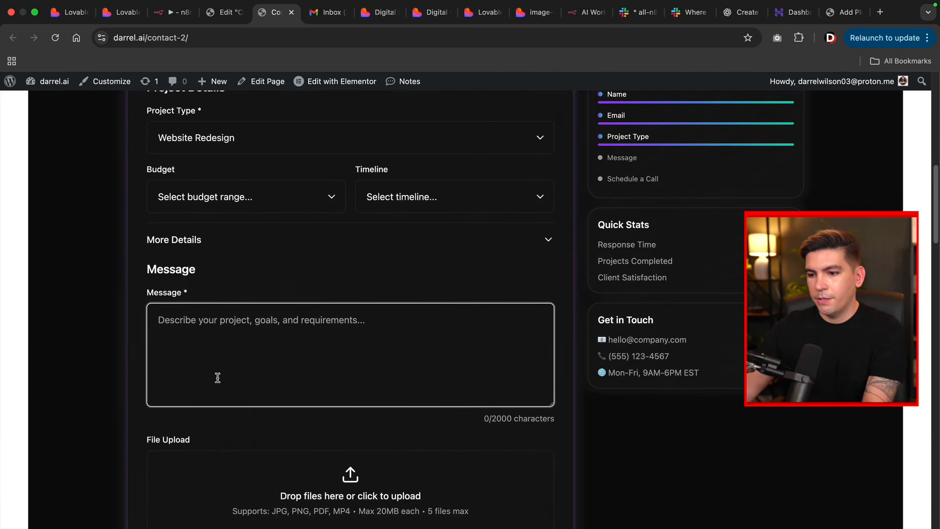
type("da")
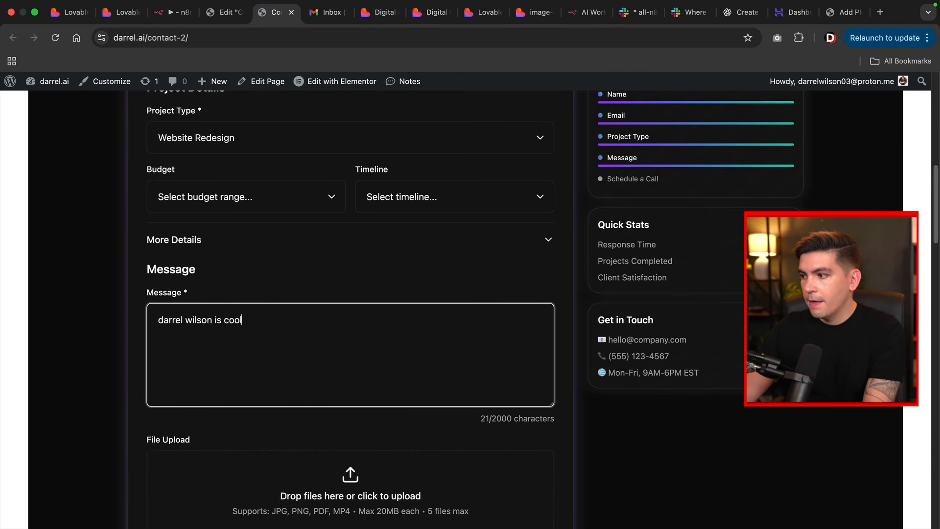
type("rrel wilson is cool")
scroll(396, 398, "down", 7)
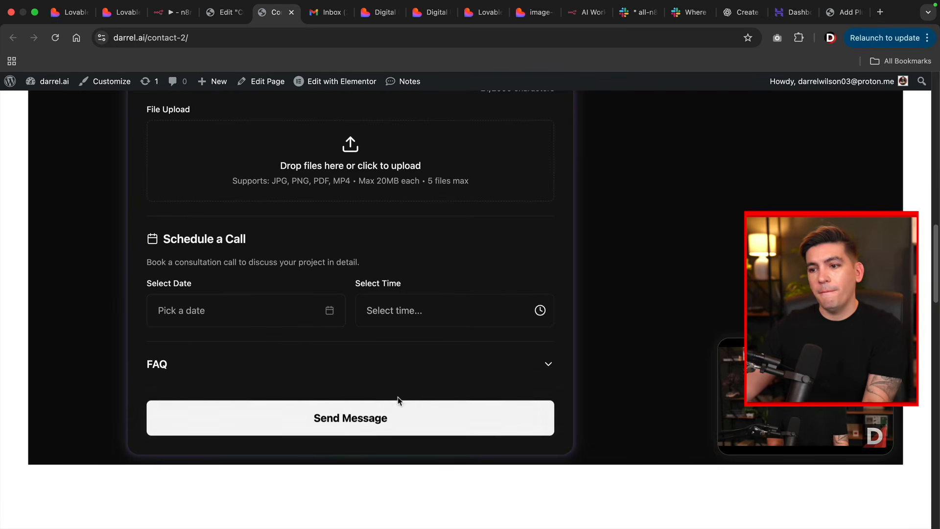
left_click(414, 424)
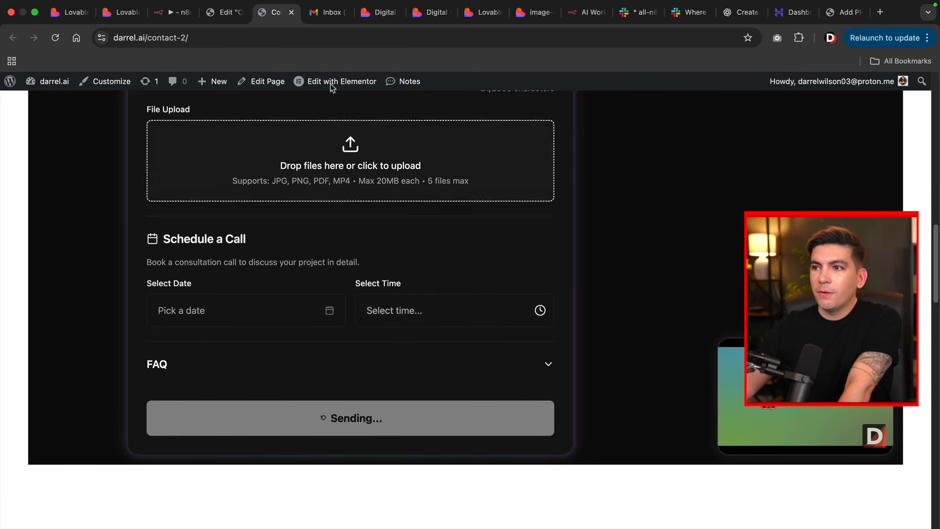
left_click(316, 13)
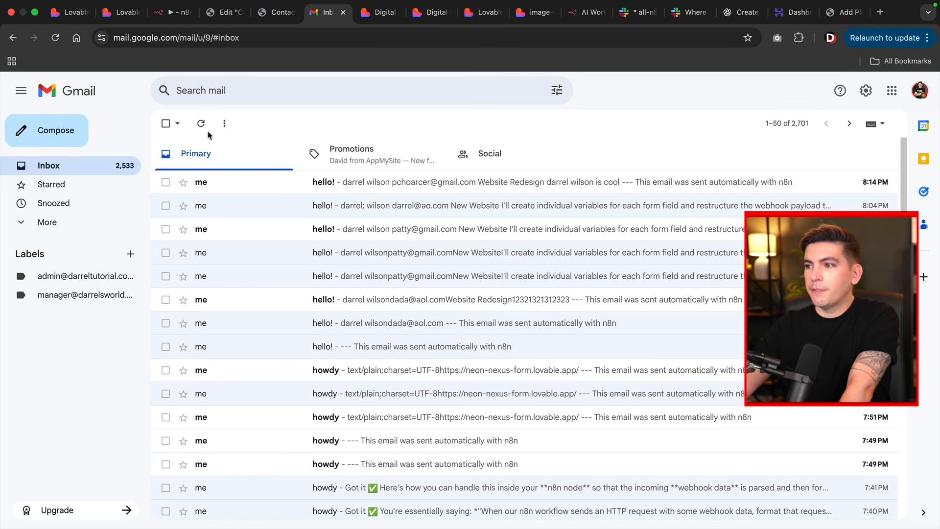
- Open the top 'hello!' email from n8n in the Gmail Primary inbox
left_click(347, 185)
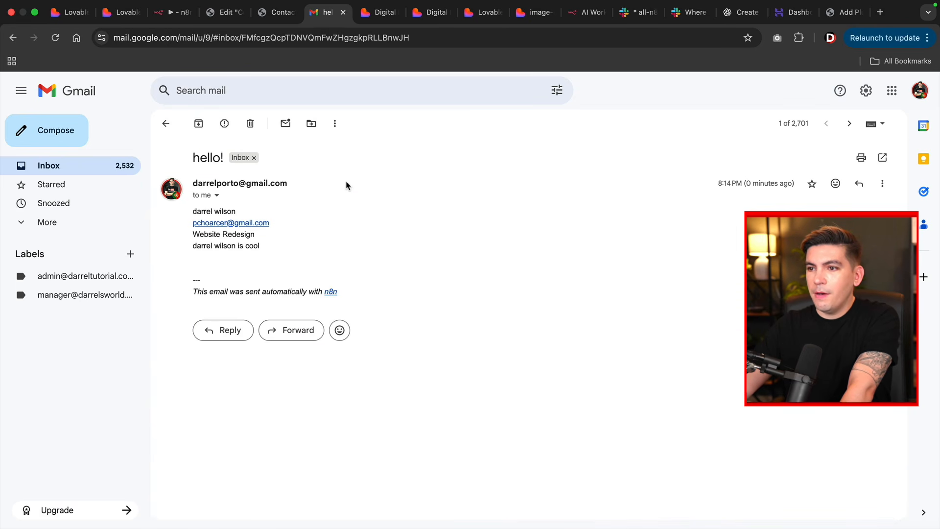